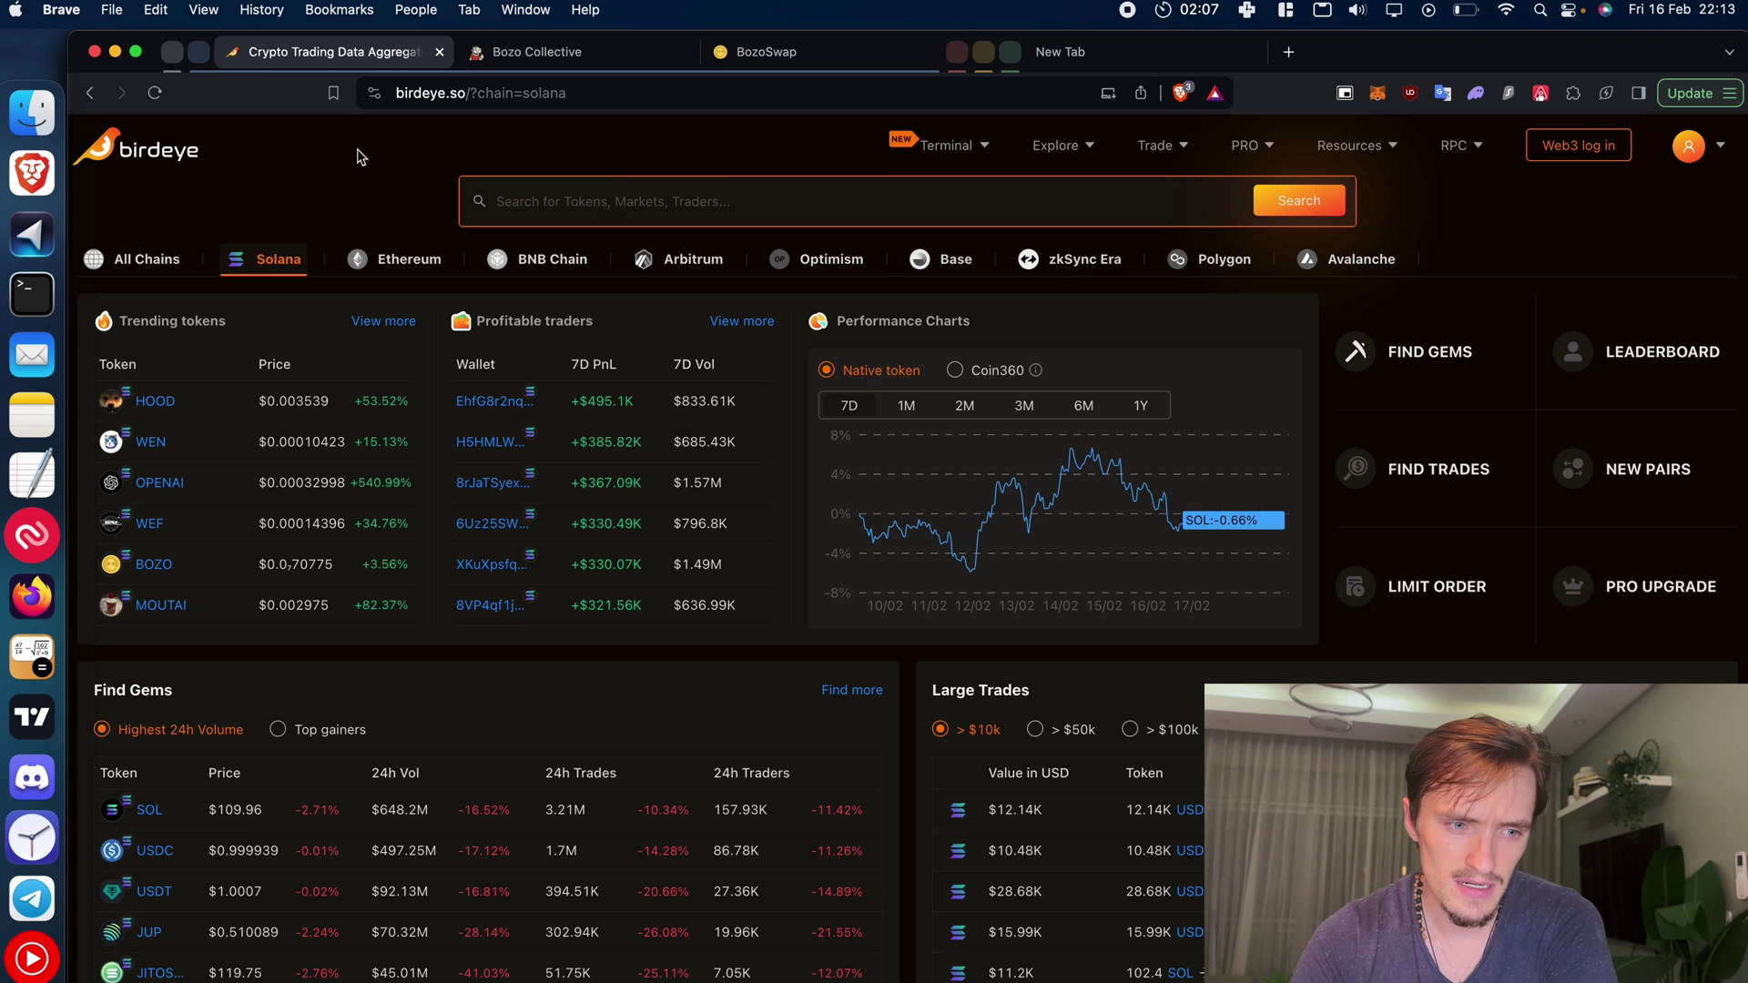
left_click(394, 103)
double_click(467, 96)
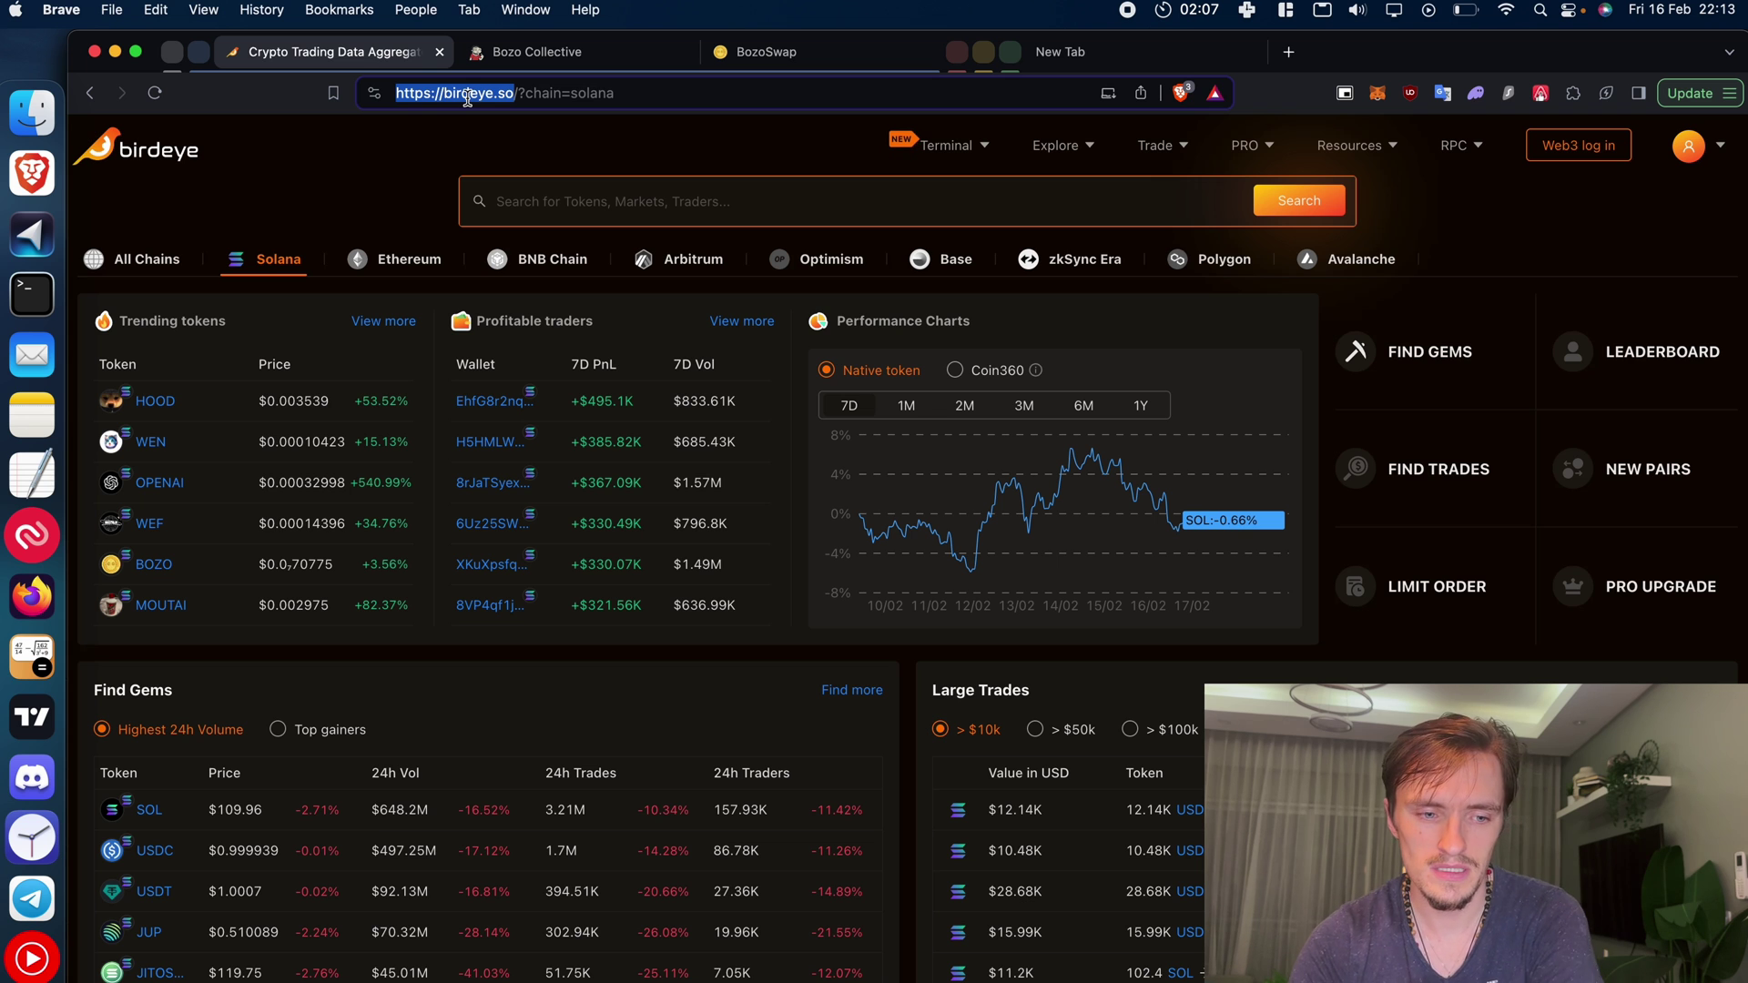
left_click(433, 145)
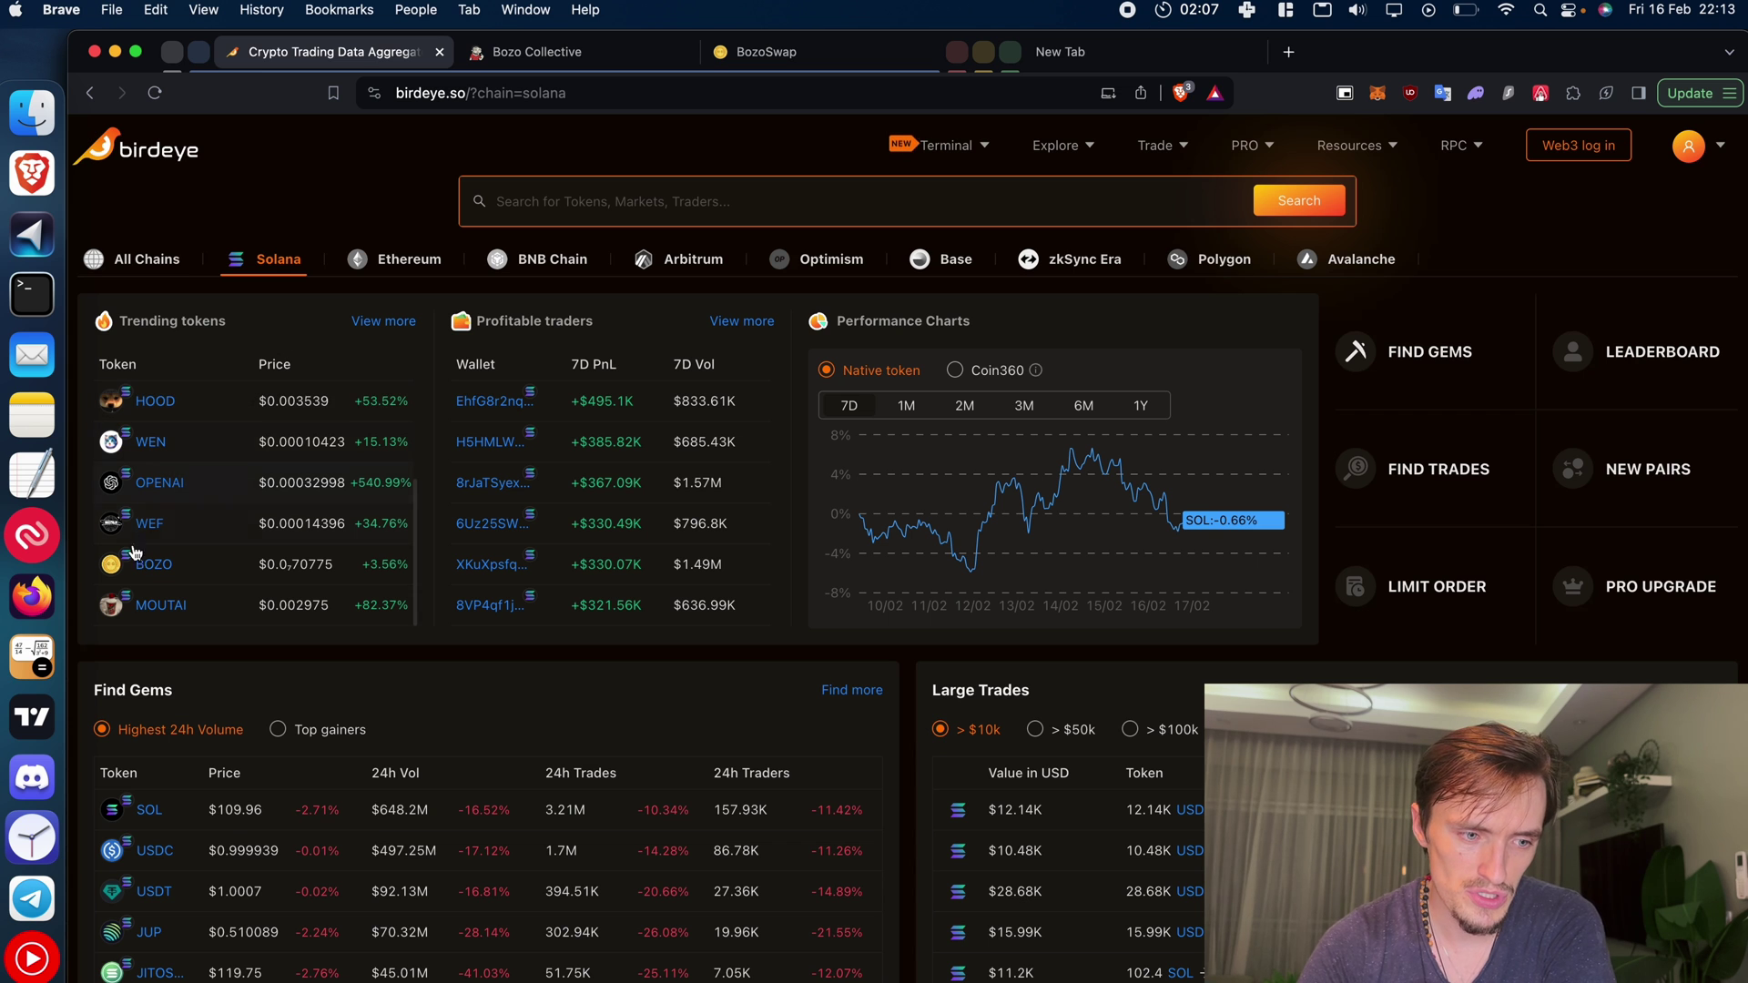
scroll(414, 523, "down", 2)
scroll(415, 410, "up", 2)
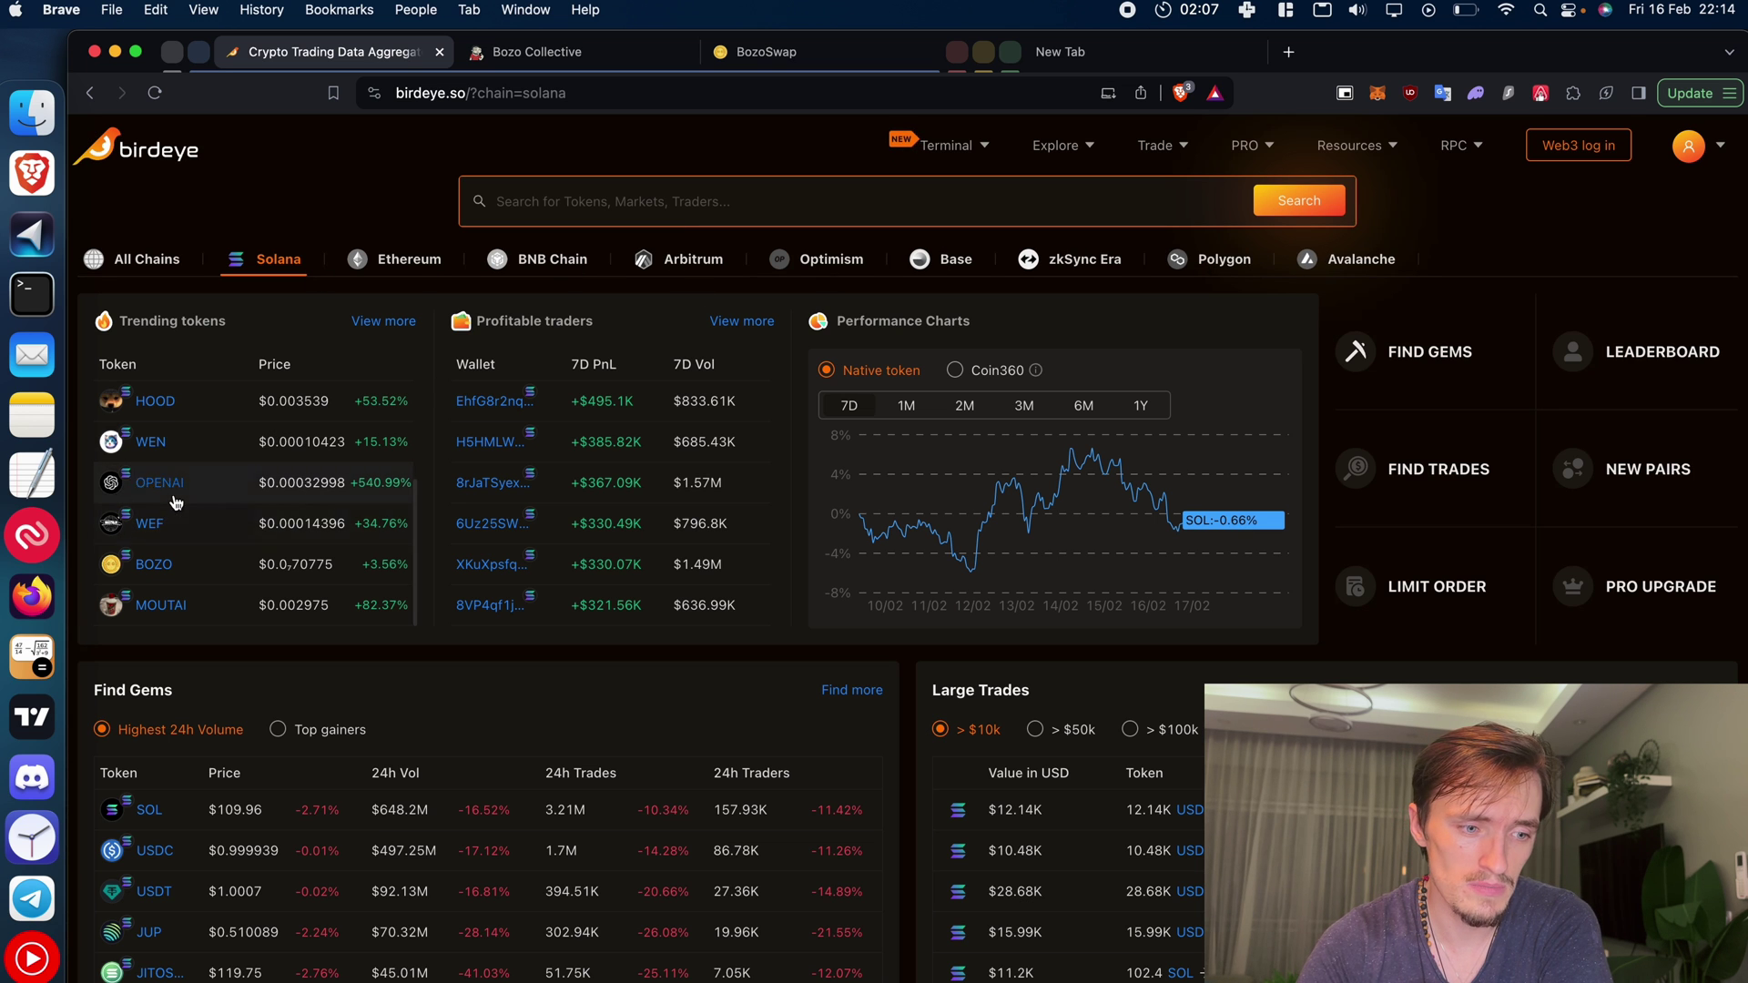
scroll(173, 410, "up", 2)
scroll(168, 428, "up", 2)
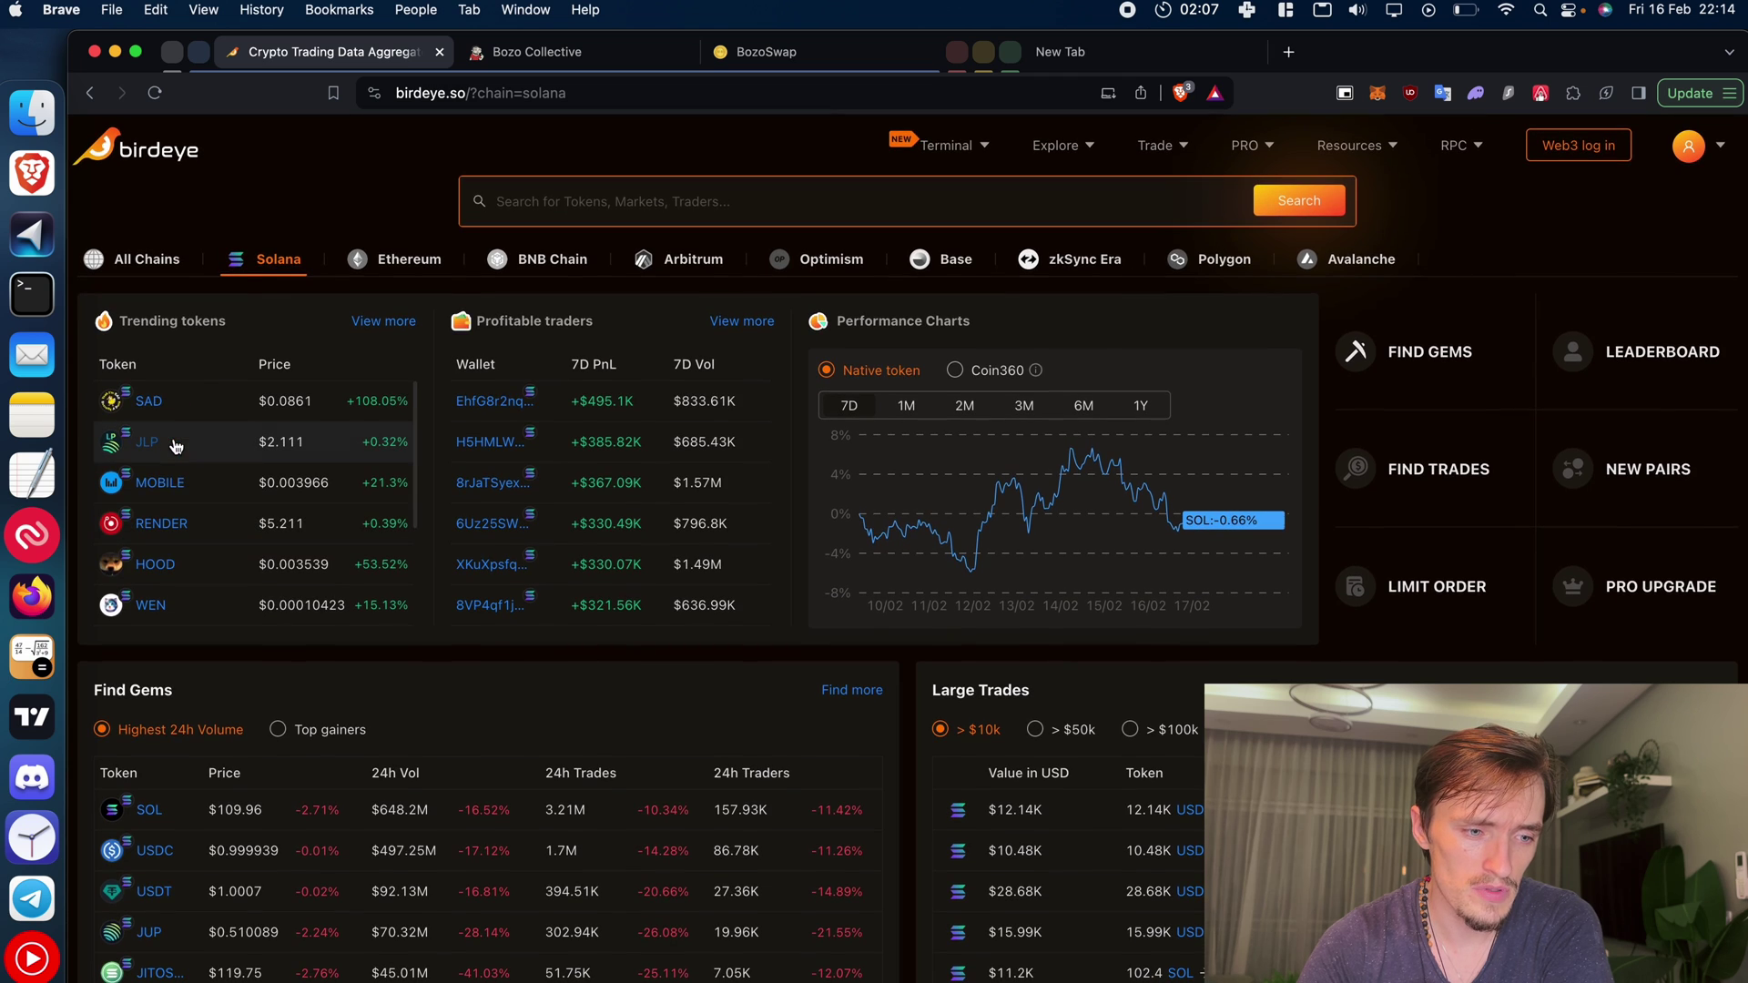
scroll(127, 445, "up", 5, "ctrl")
scroll(227, 510, "down", 2)
scroll(274, 553, "up", 4)
scroll(269, 551, "down", 3)
scroll(348, 555, "up", 1)
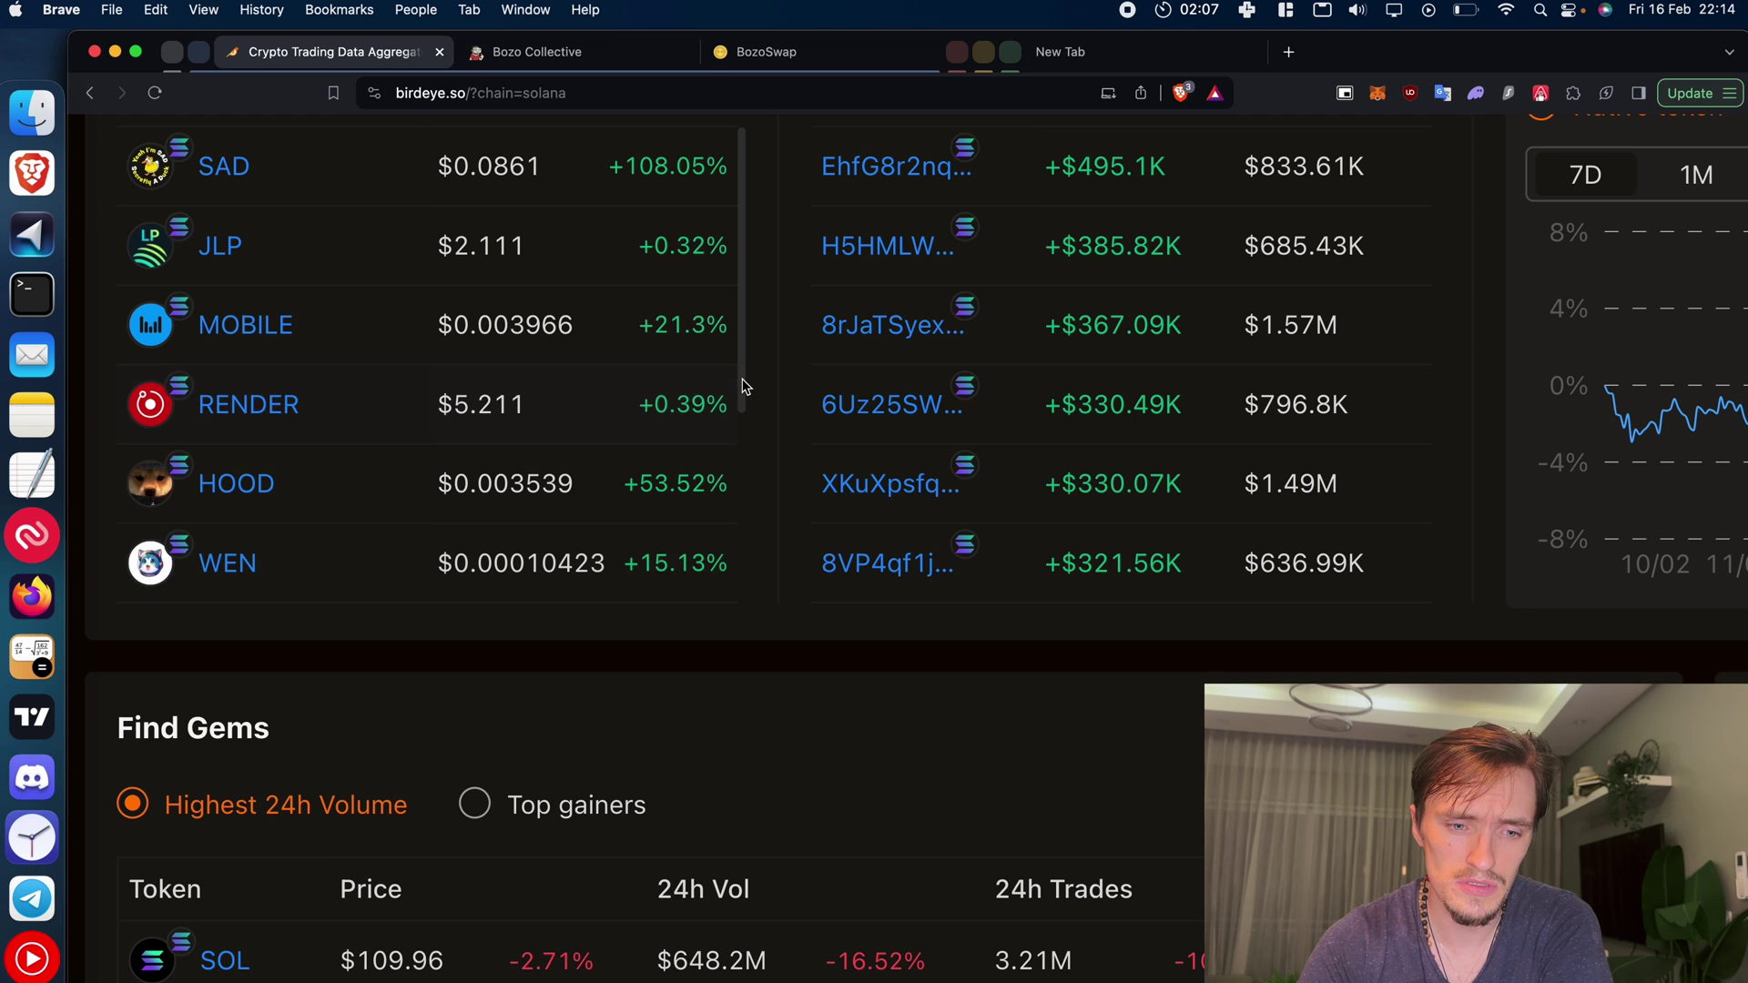
left_click_drag(741, 417, 745, 586)
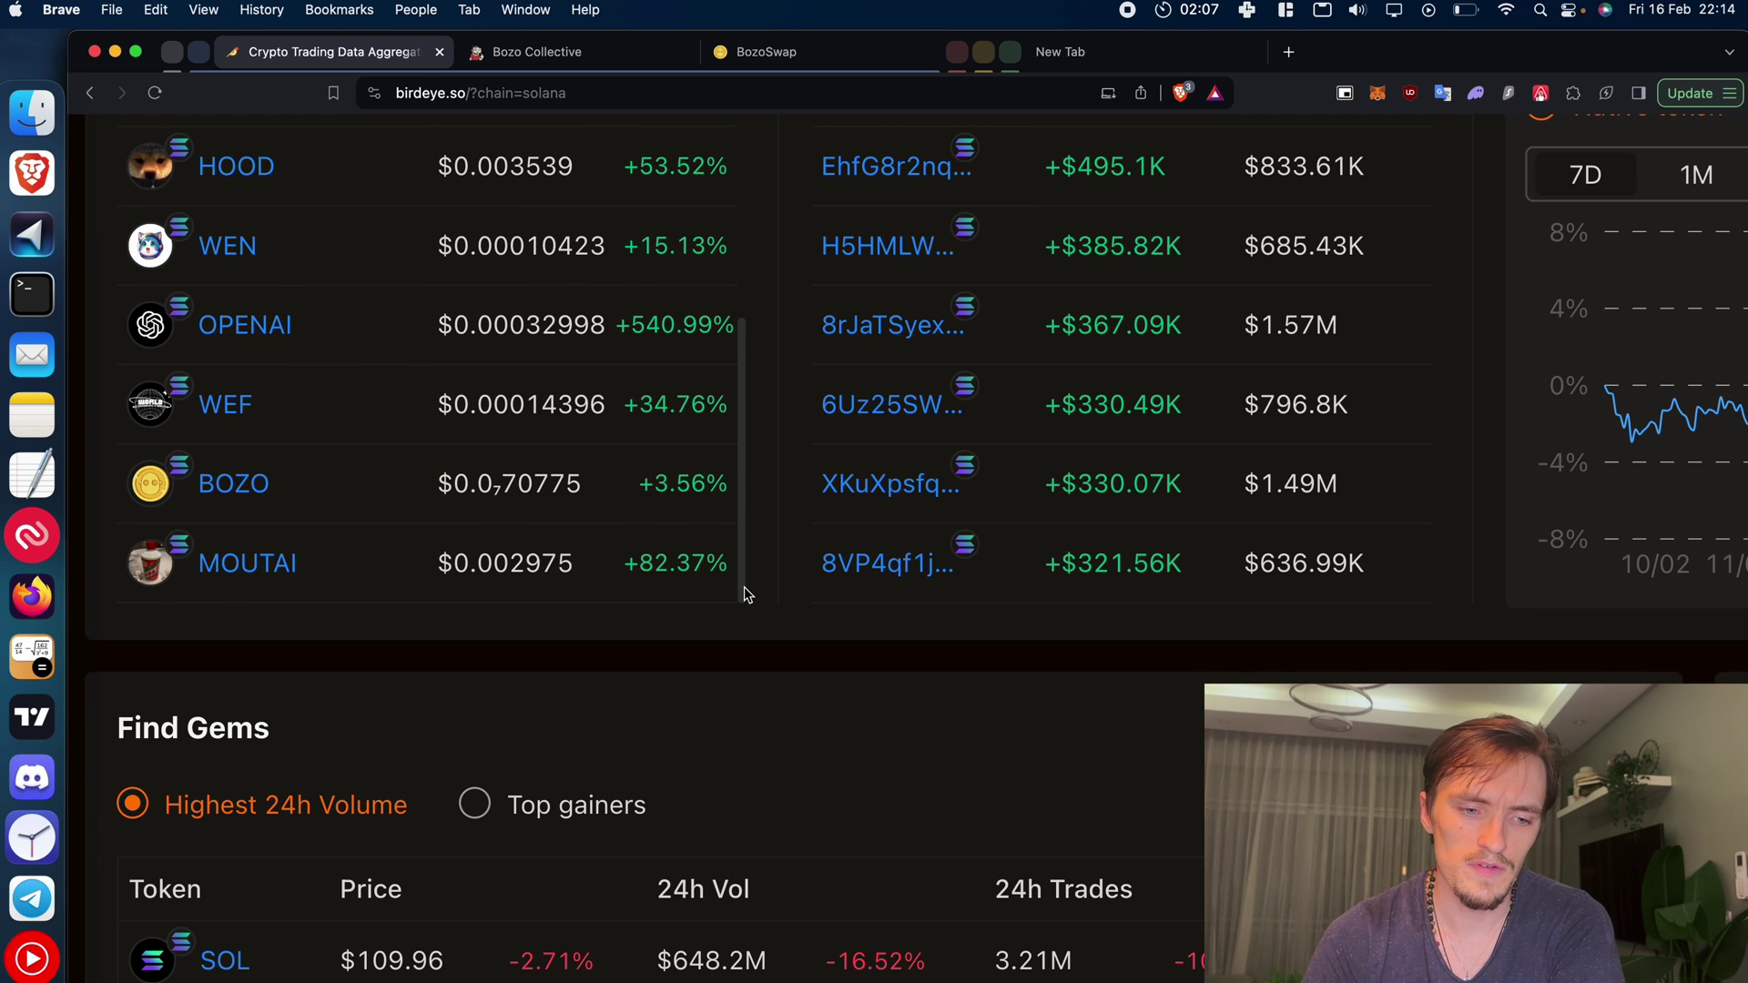
scroll(743, 591, "up", 1)
scroll(764, 792, "down", 1)
scroll(785, 827, "up", 3)
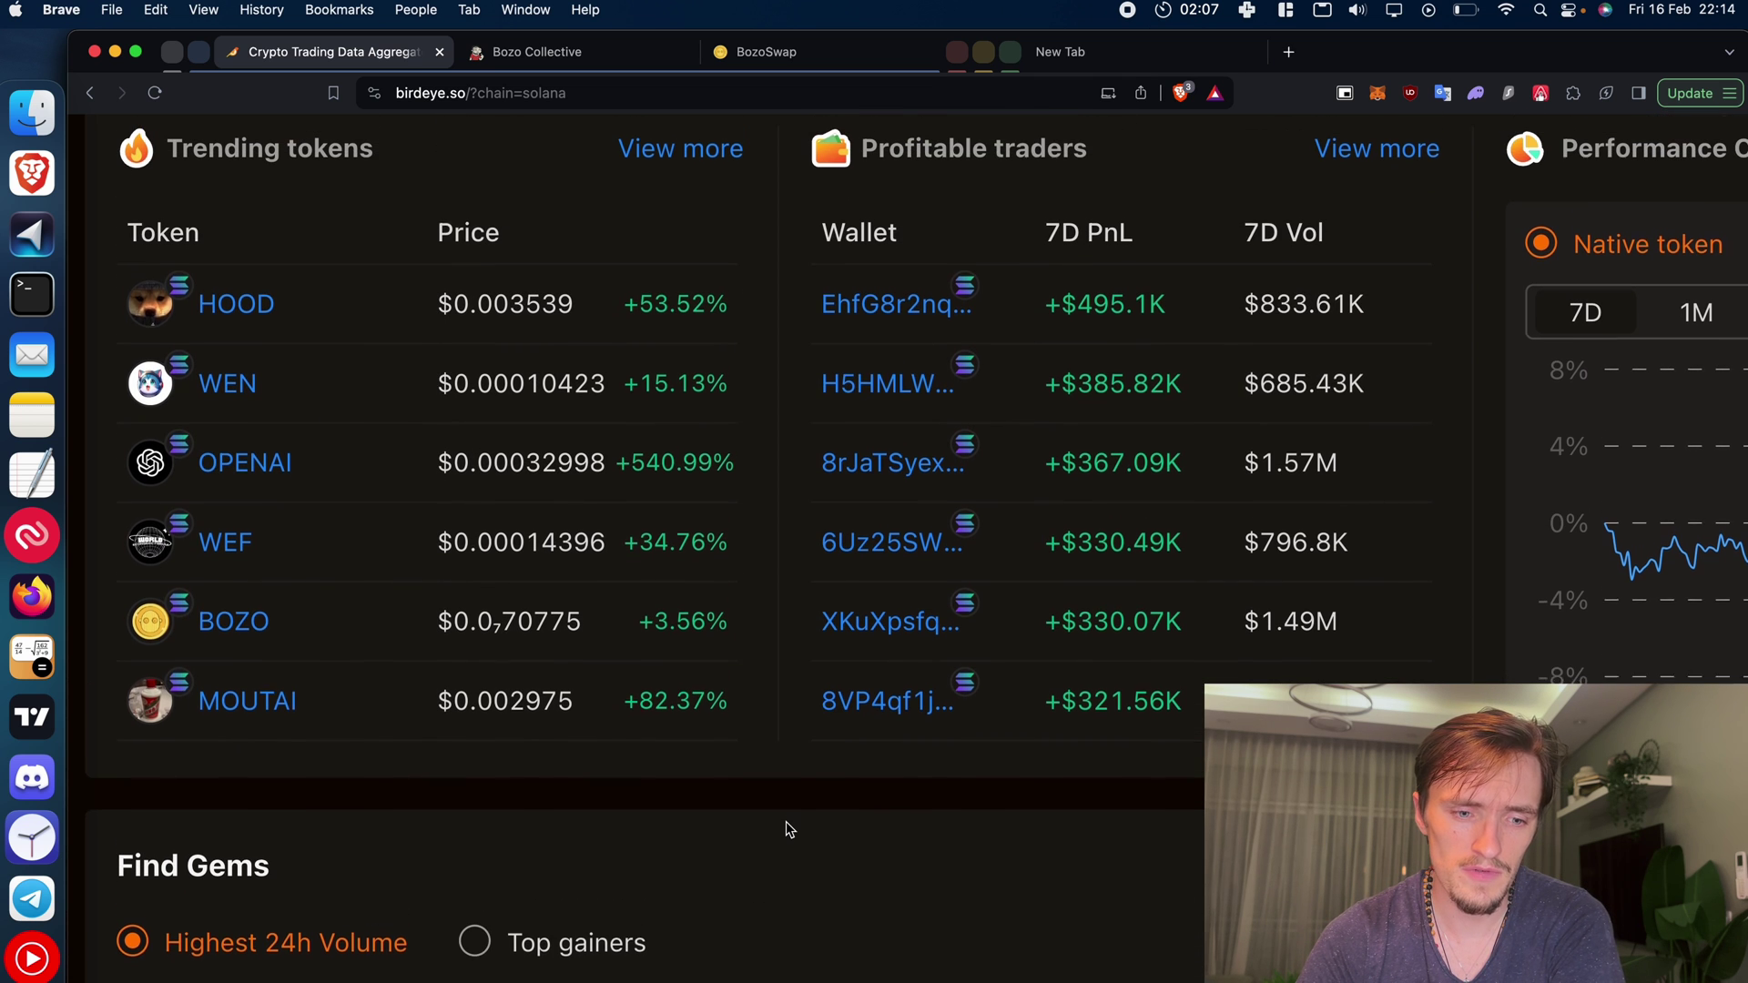
- Open the BOZO token page from Birdeye's Trending tokens, reset the zoom, and switch to bozocollective.com
left_click(245, 632)
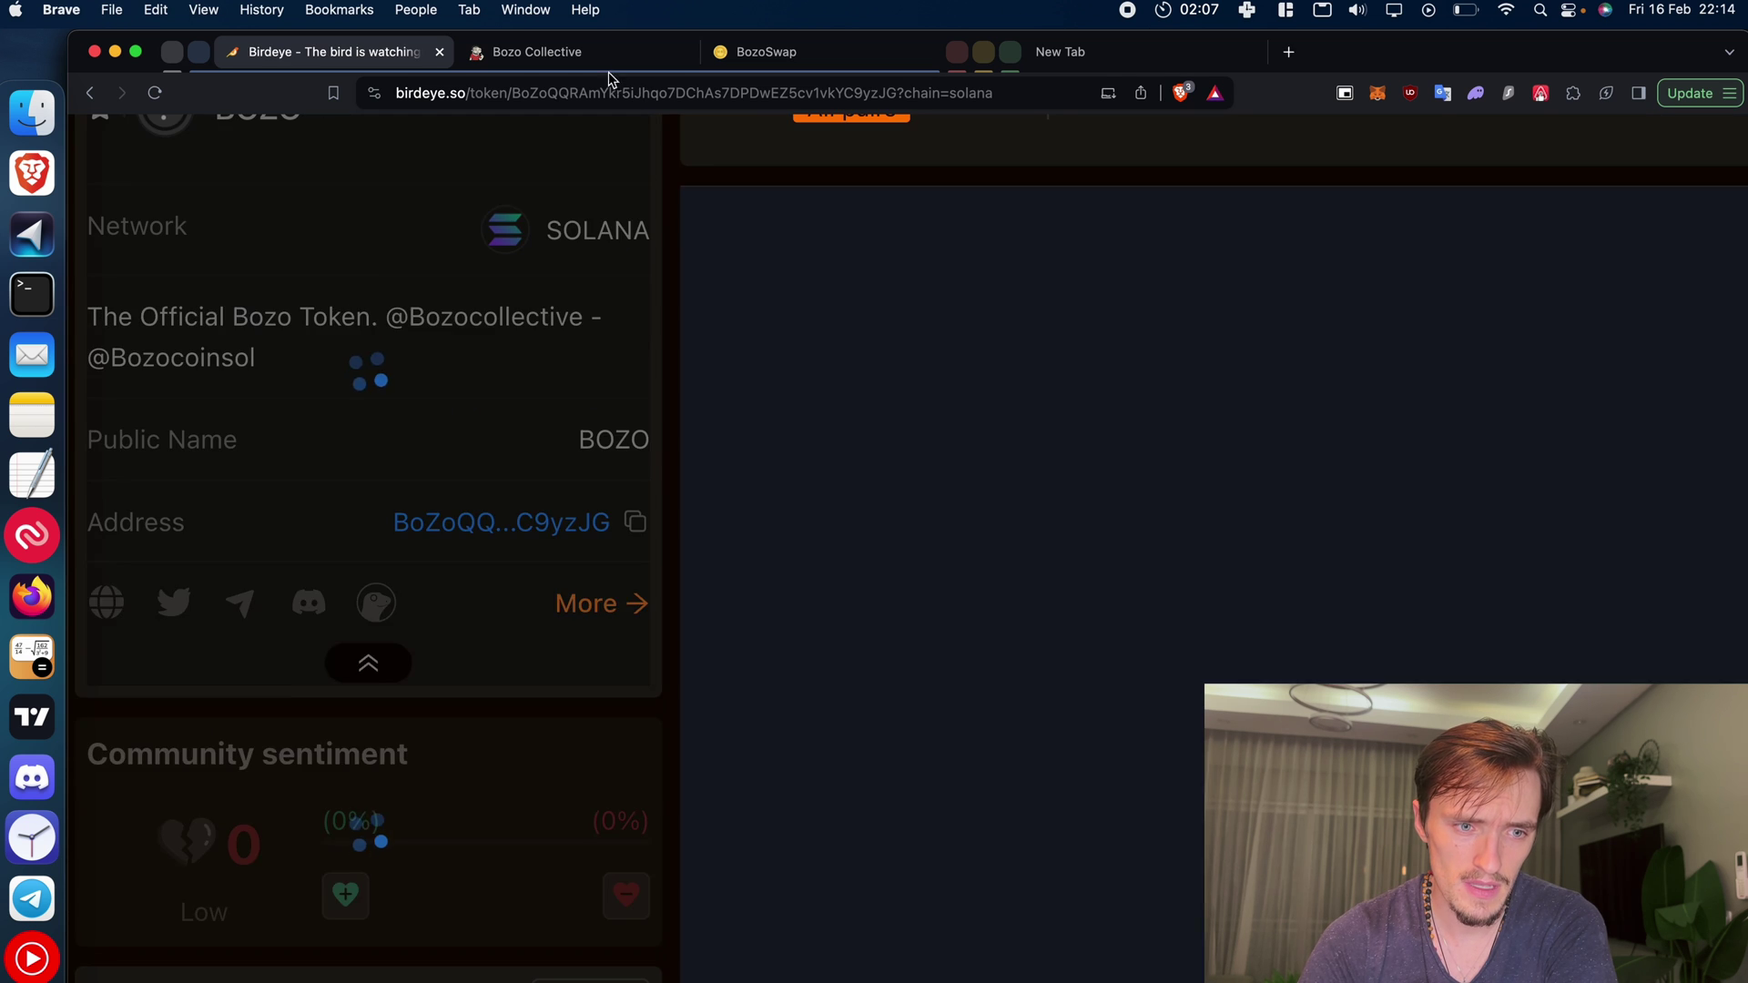
key("super+0")
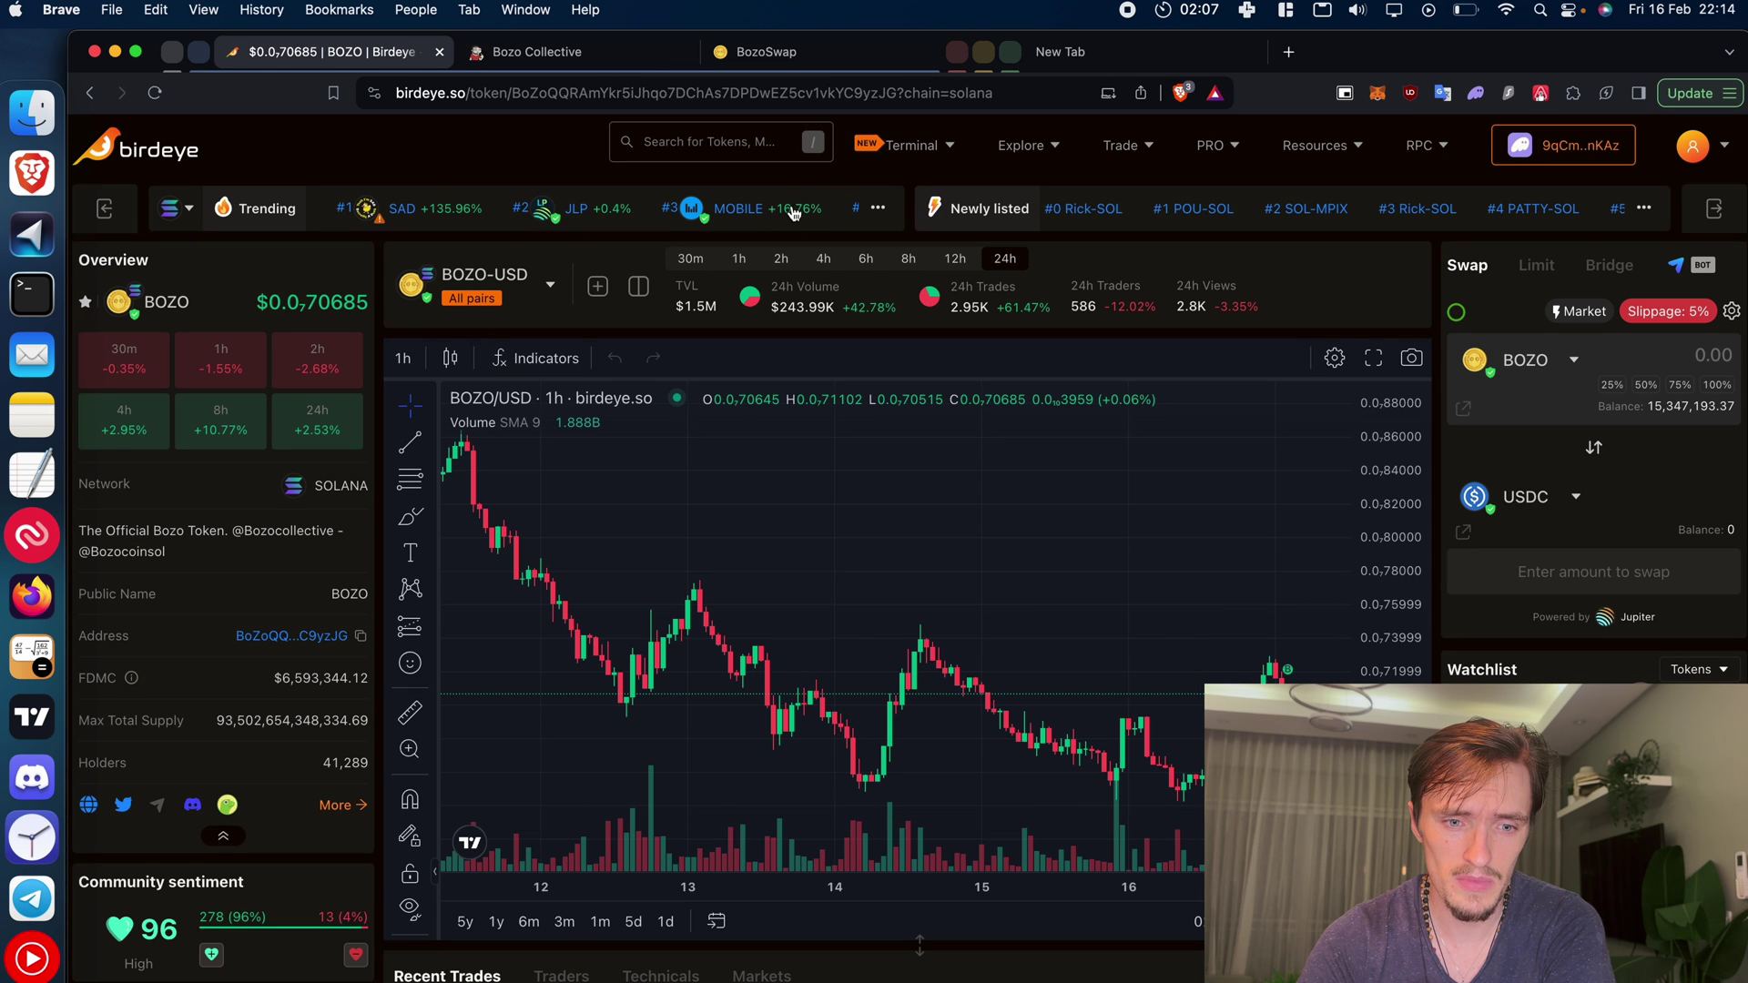
left_click(565, 57)
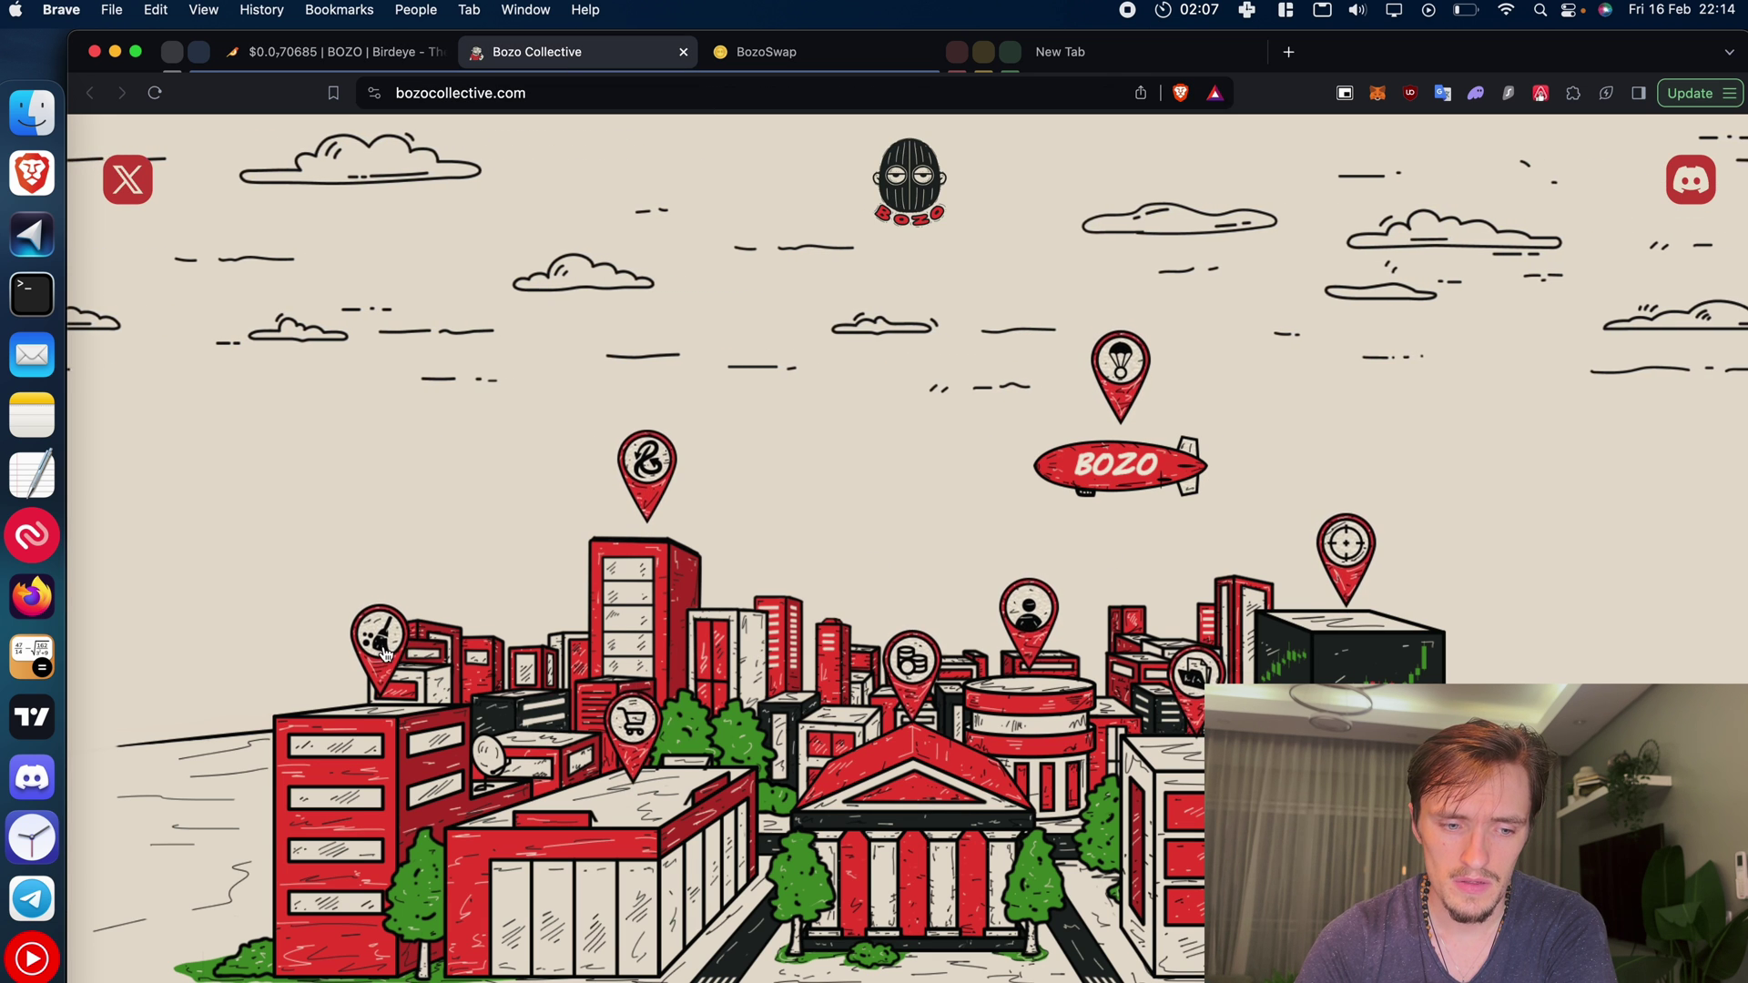
- Switch to the bozoswap.com tab showing the 0.010 SOL to $BOZO swap form
left_click(801, 56)
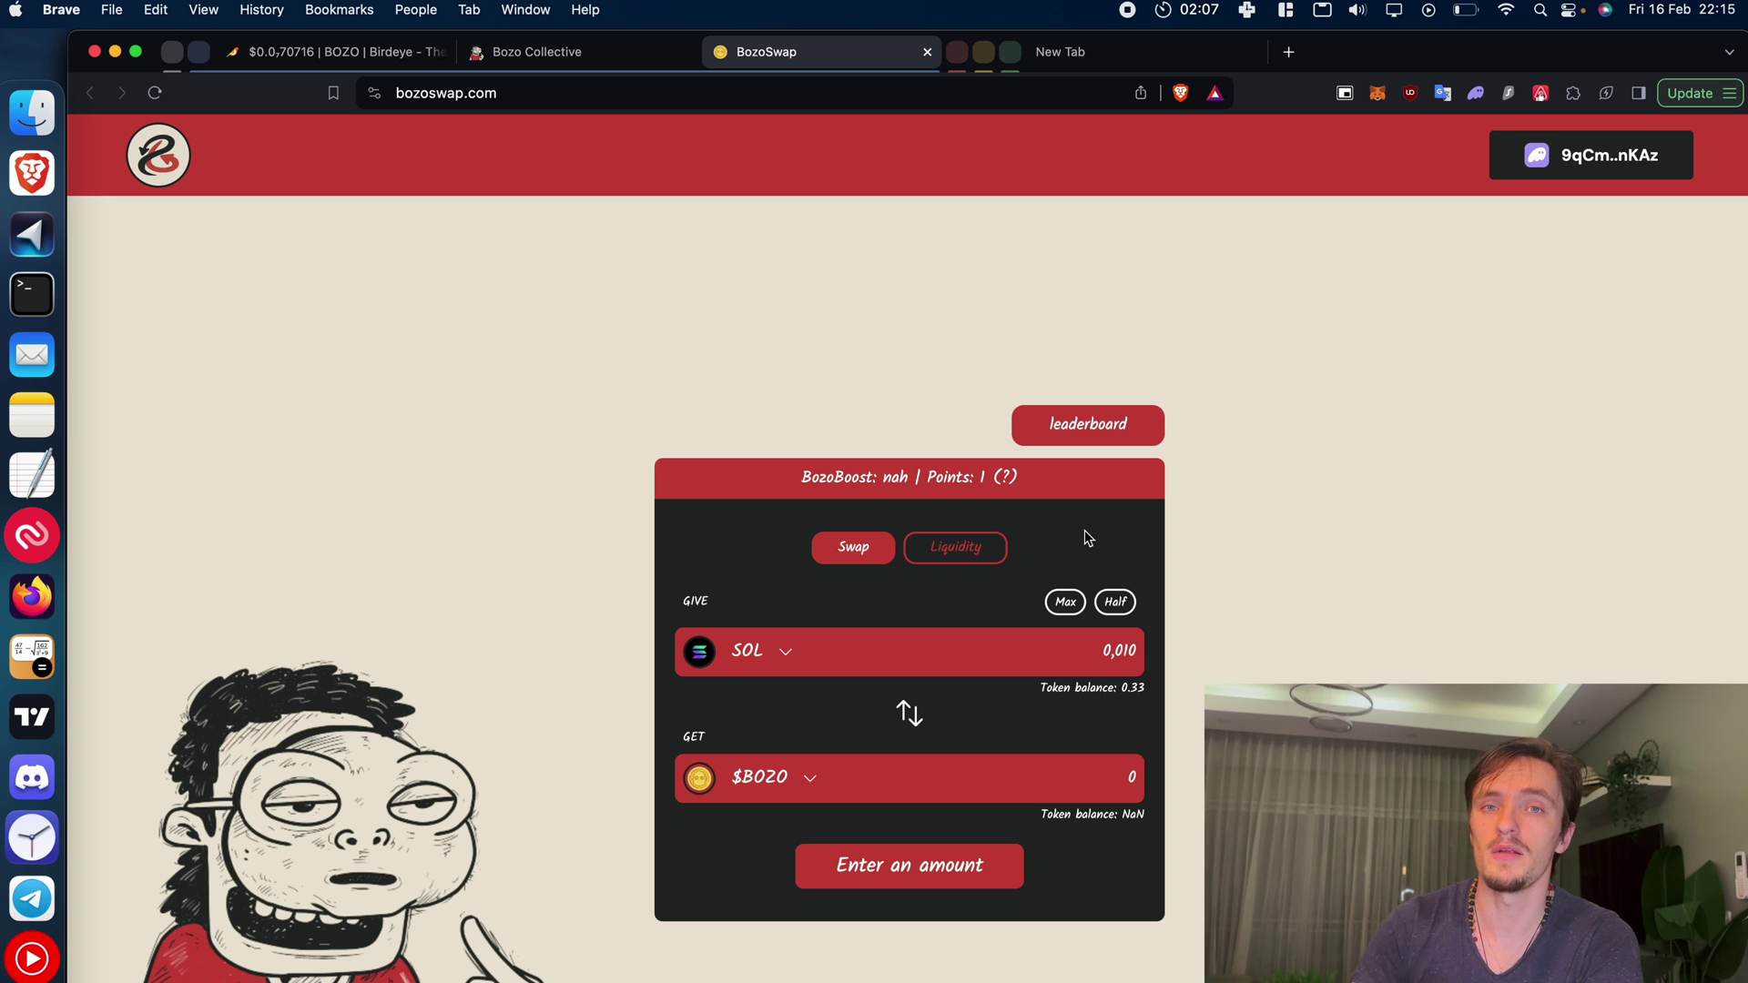
- Check the Phantom wallet's swap screen and Recent Activity, then dismiss the wallet popup
scroll(913, 742, "up", 3)
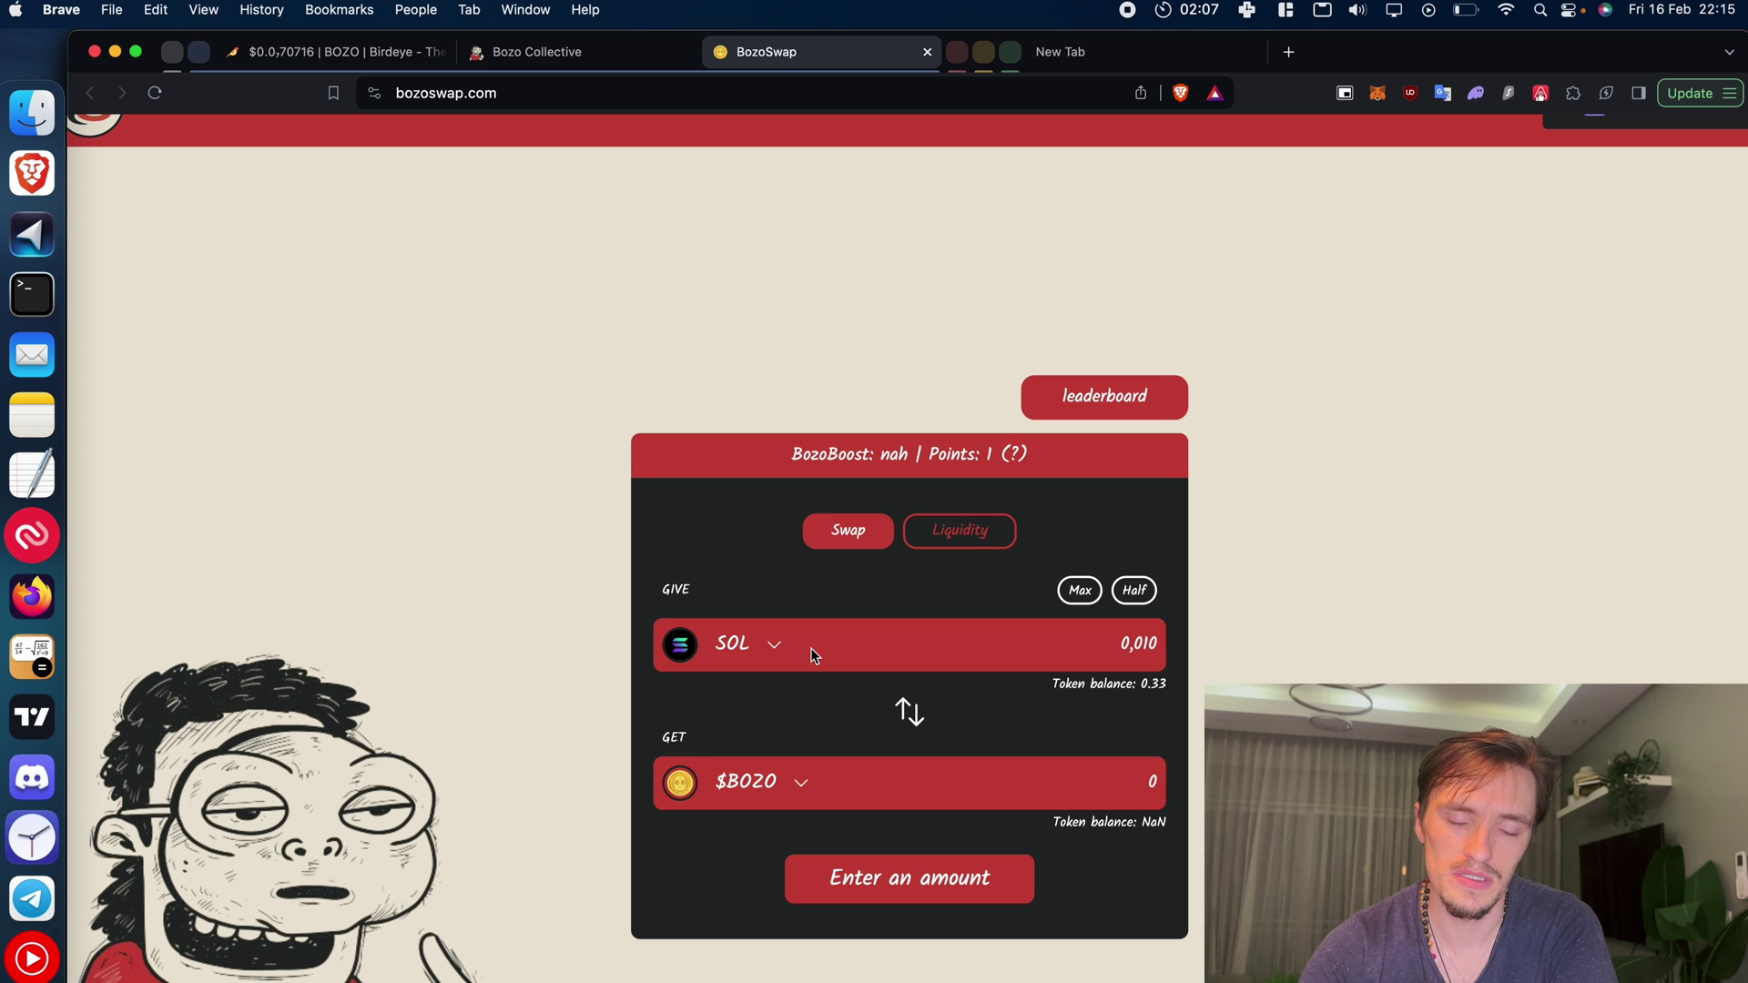
scroll(810, 648, "up", 1)
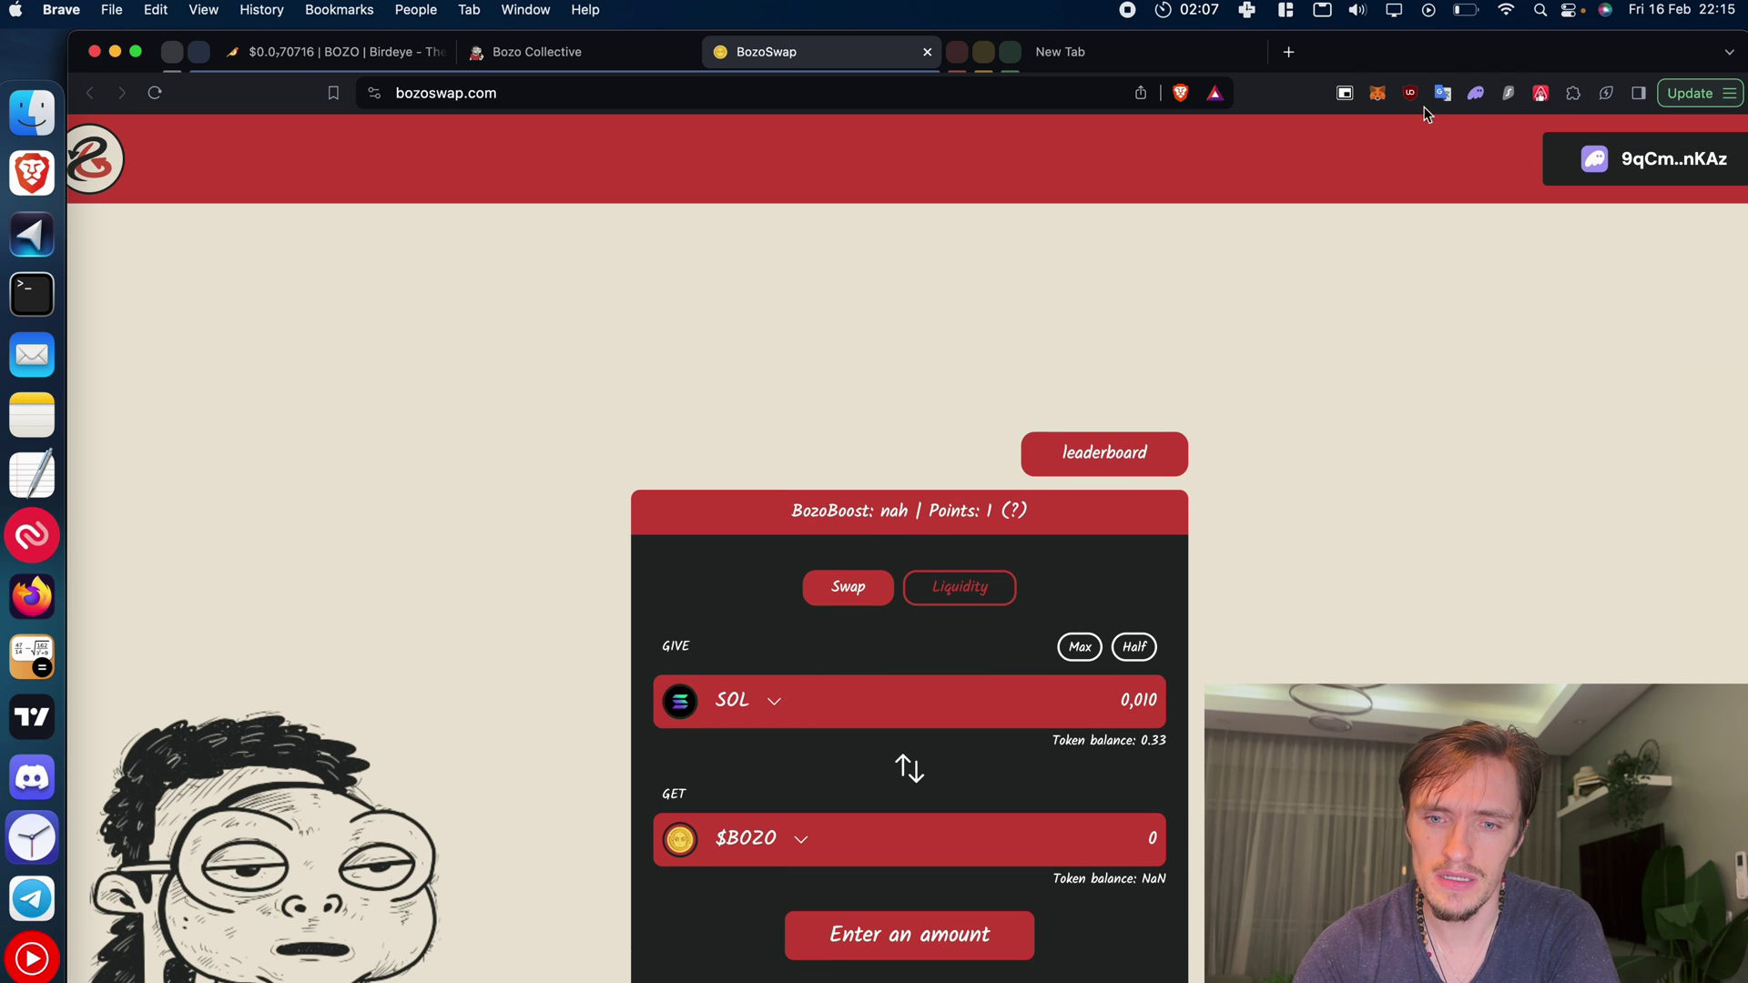
left_click(1477, 93)
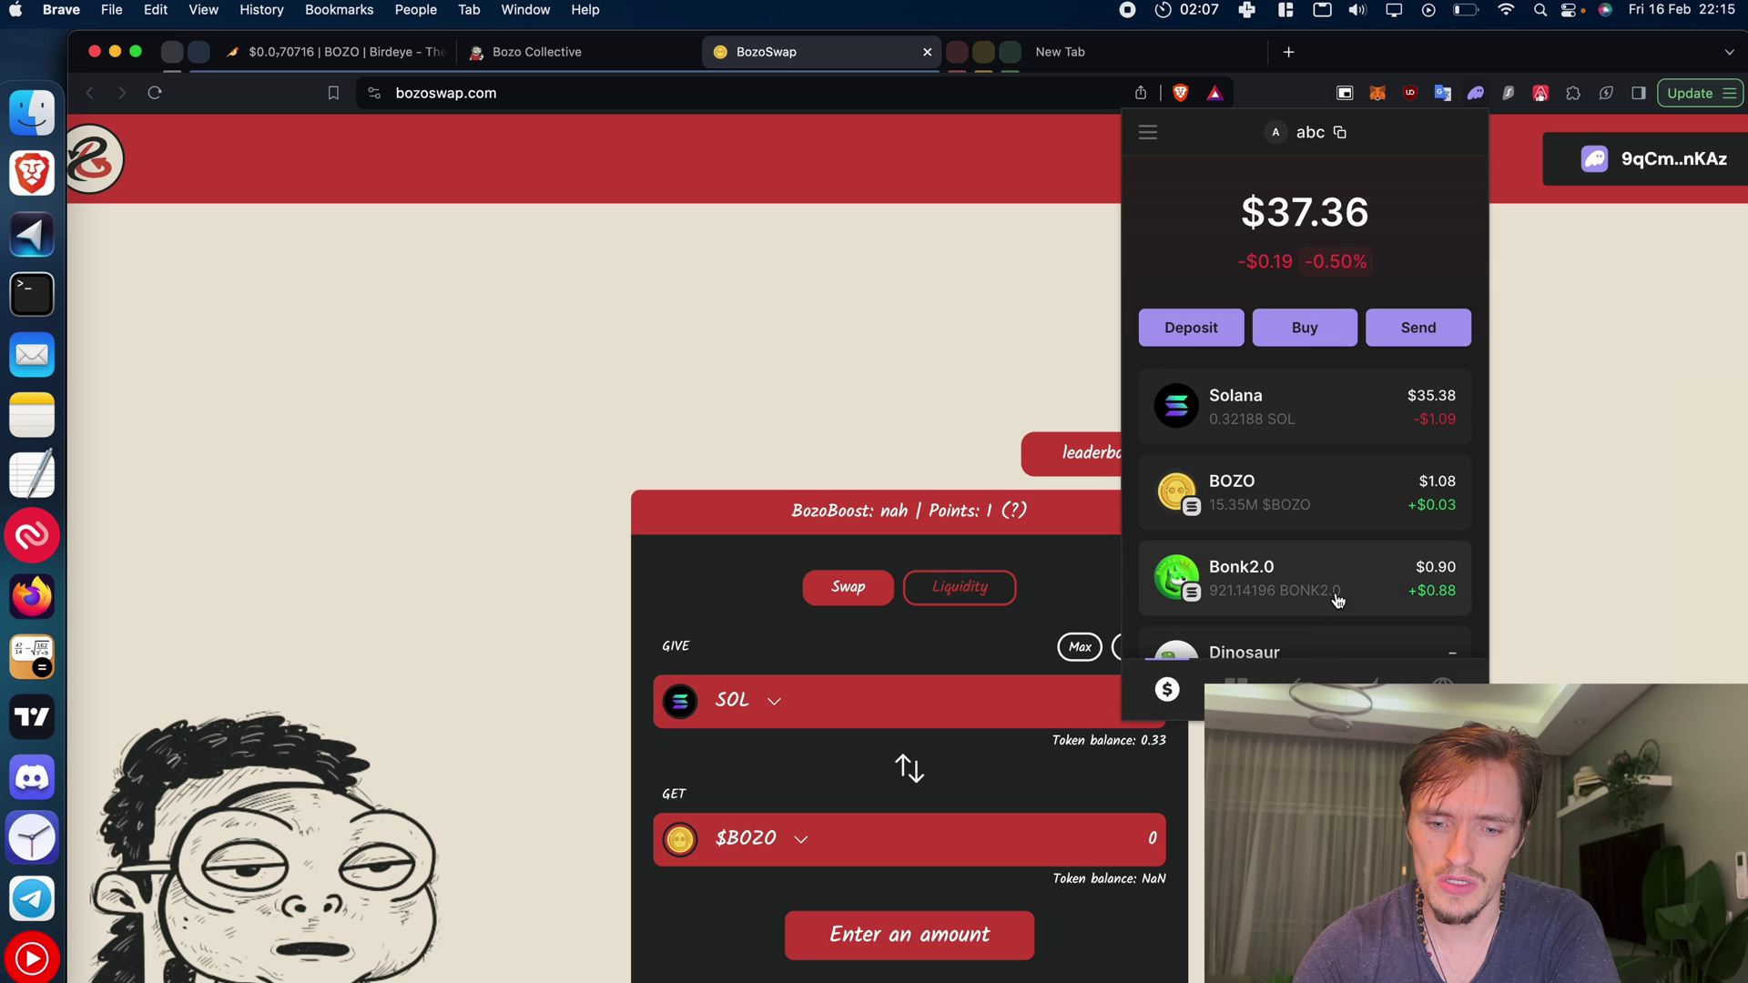
left_click(1304, 685)
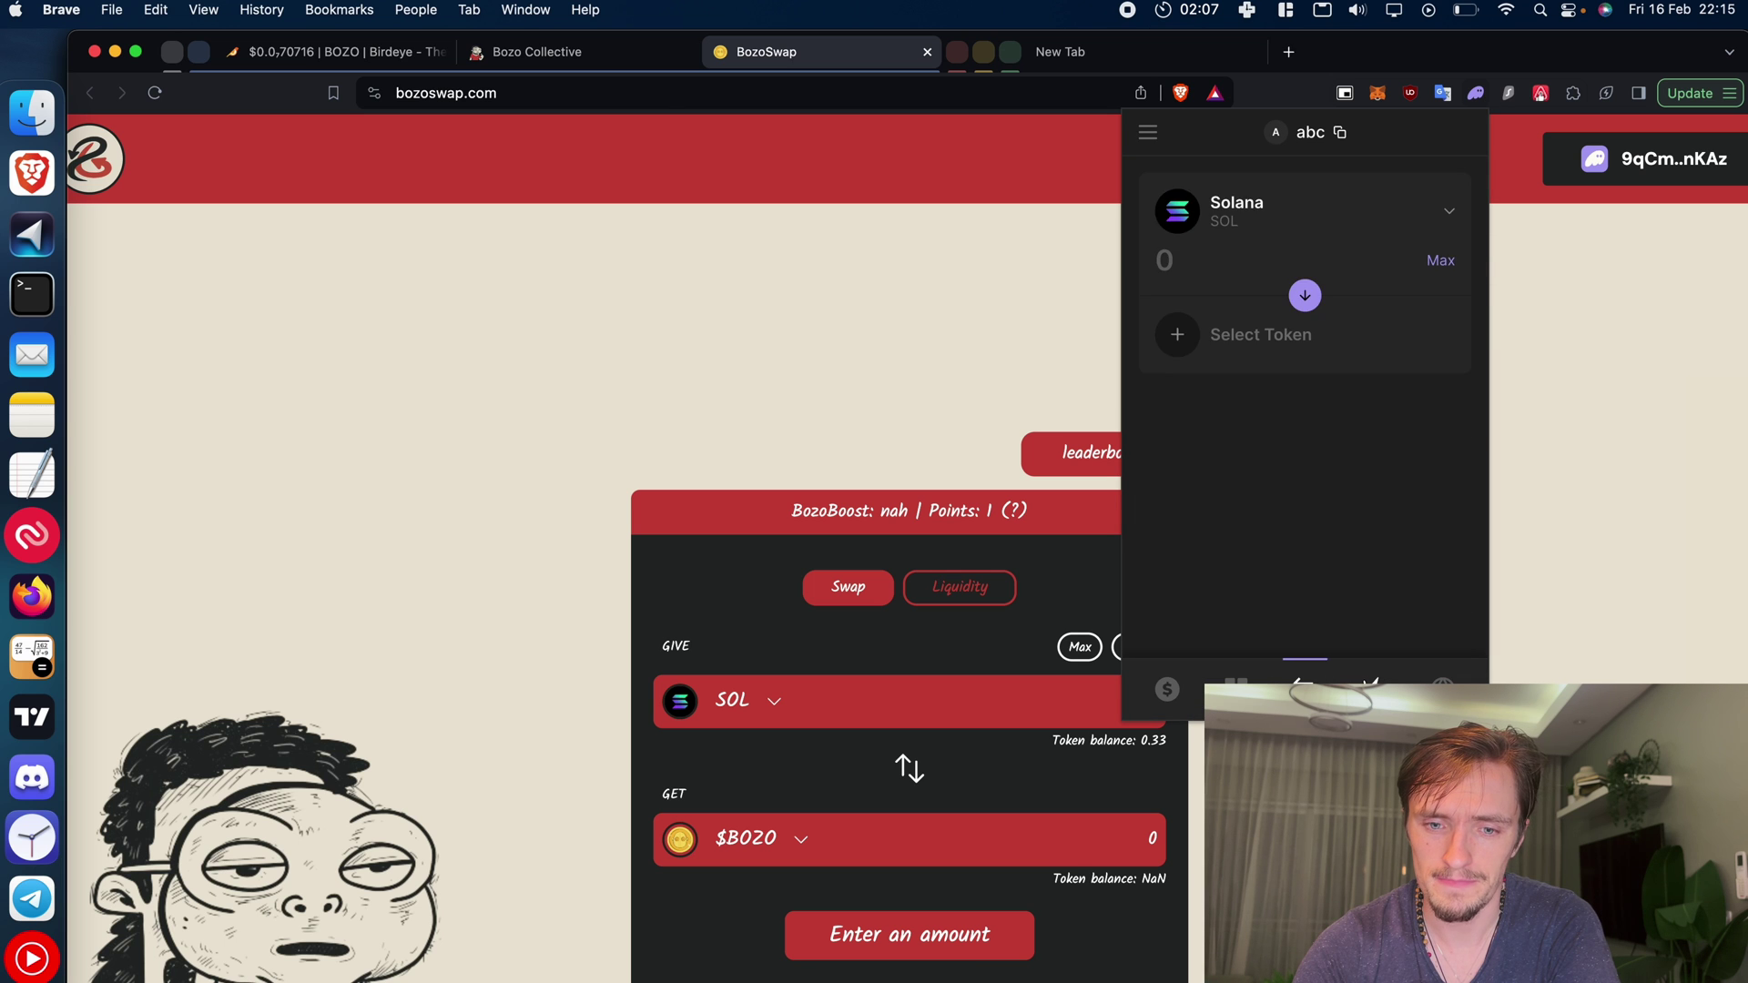
left_click(1373, 685)
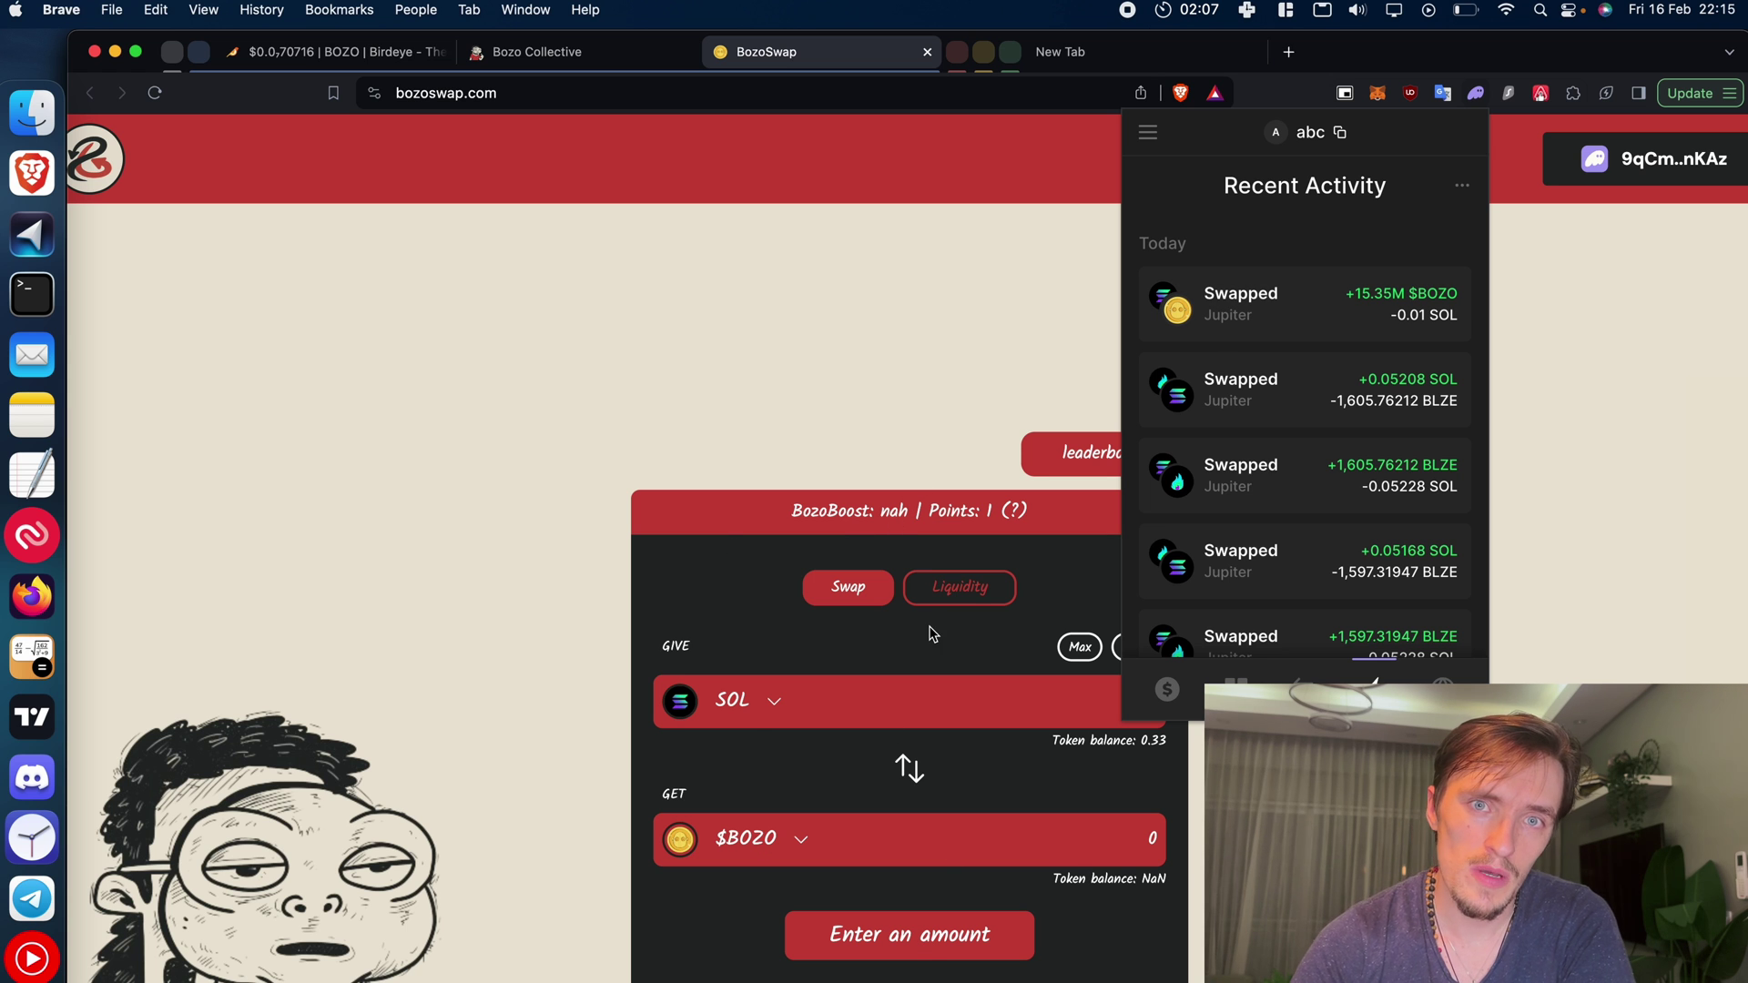
left_click(644, 669)
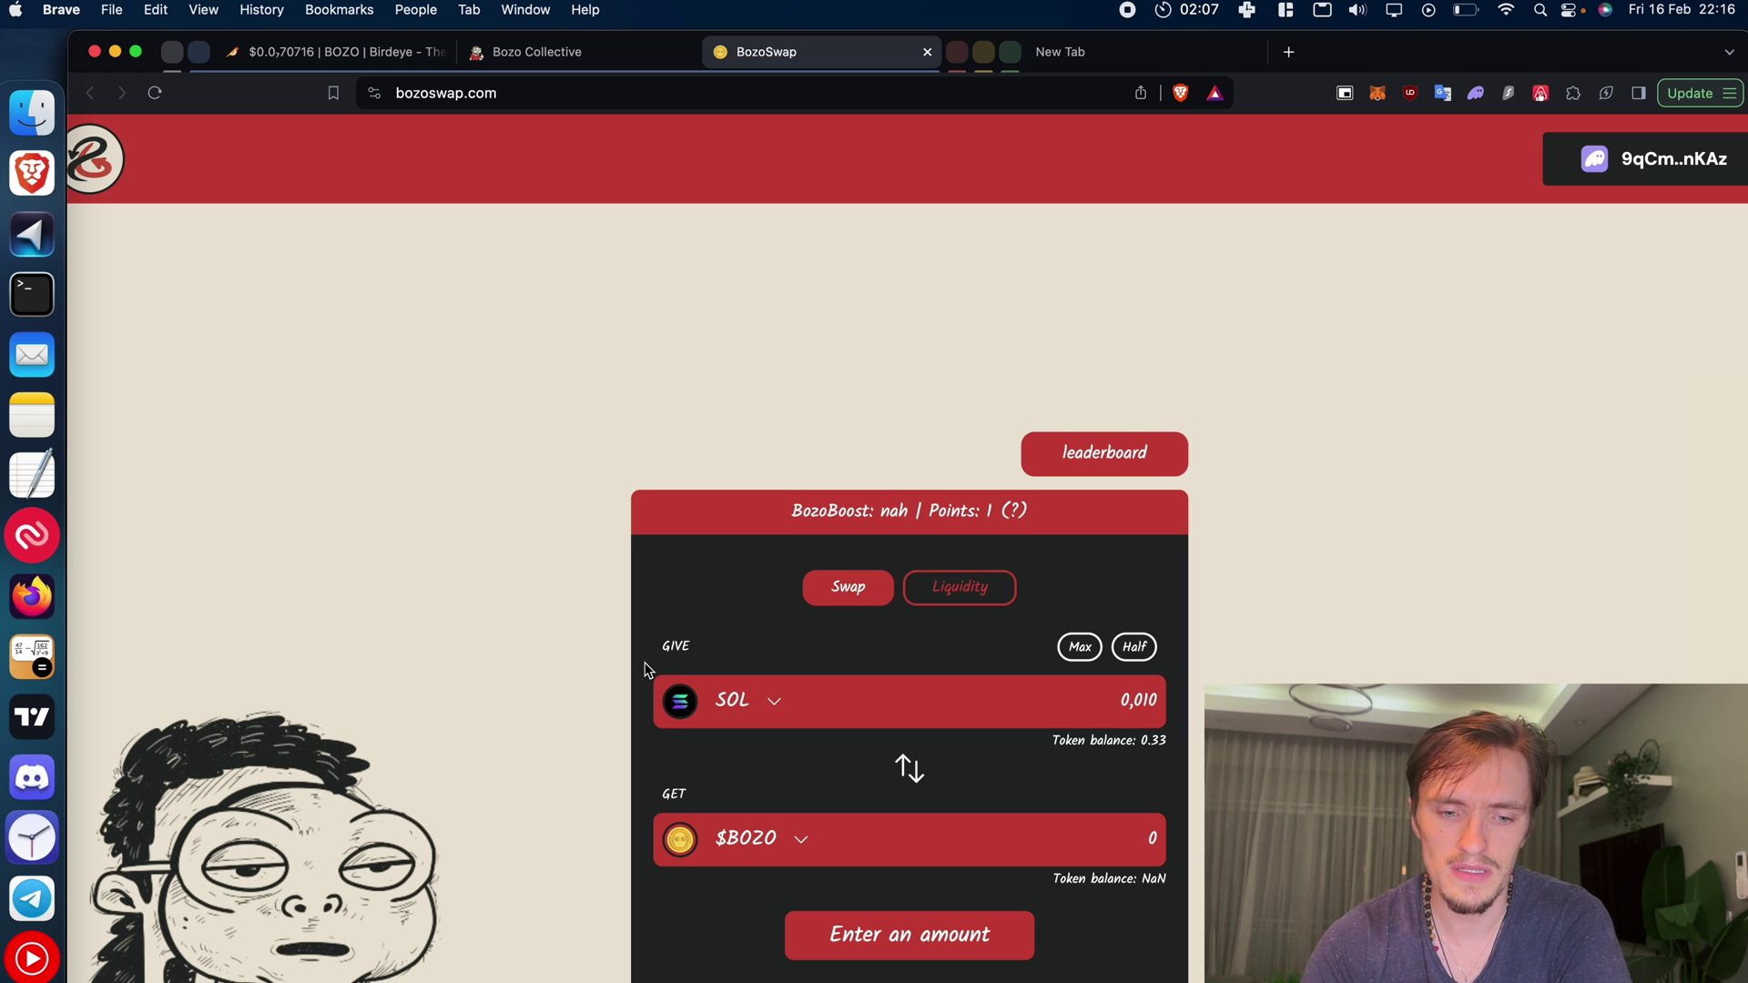
scroll(824, 804, "down", 2)
scroll(826, 805, "right", 1)
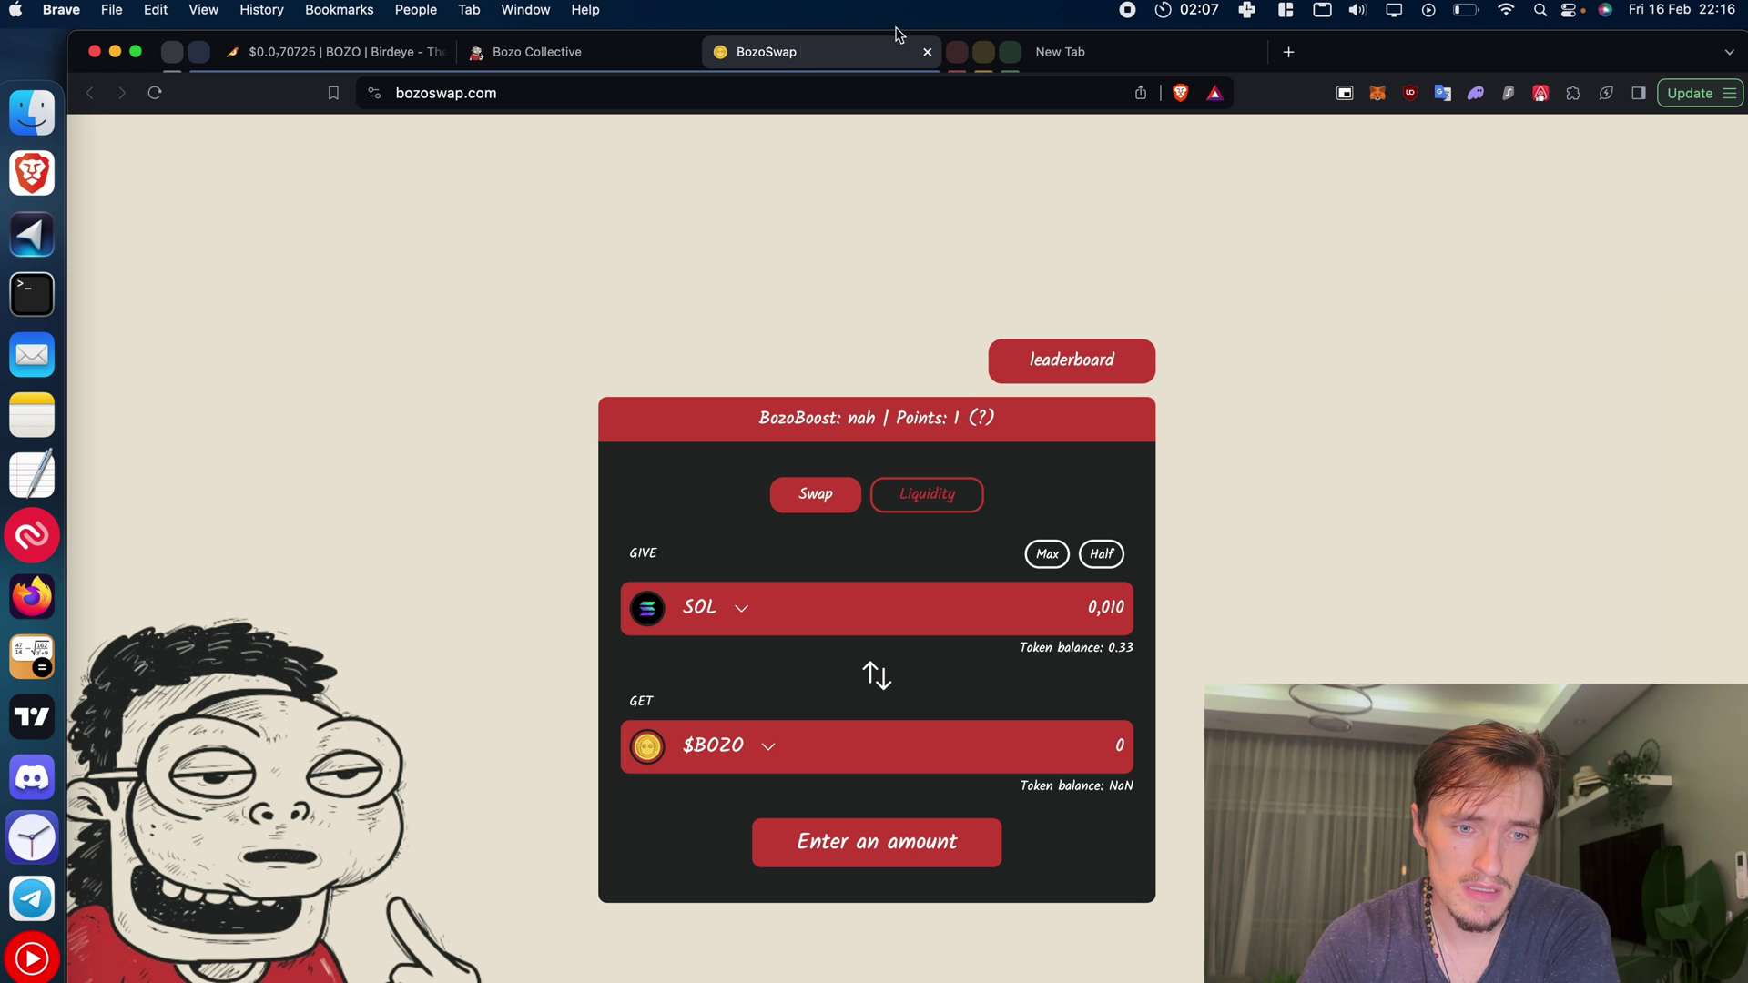
- Close the Bozo Collective, BozoSwap and Birdeye BOZO tabs
left_click(685, 52)
left_click(685, 52)
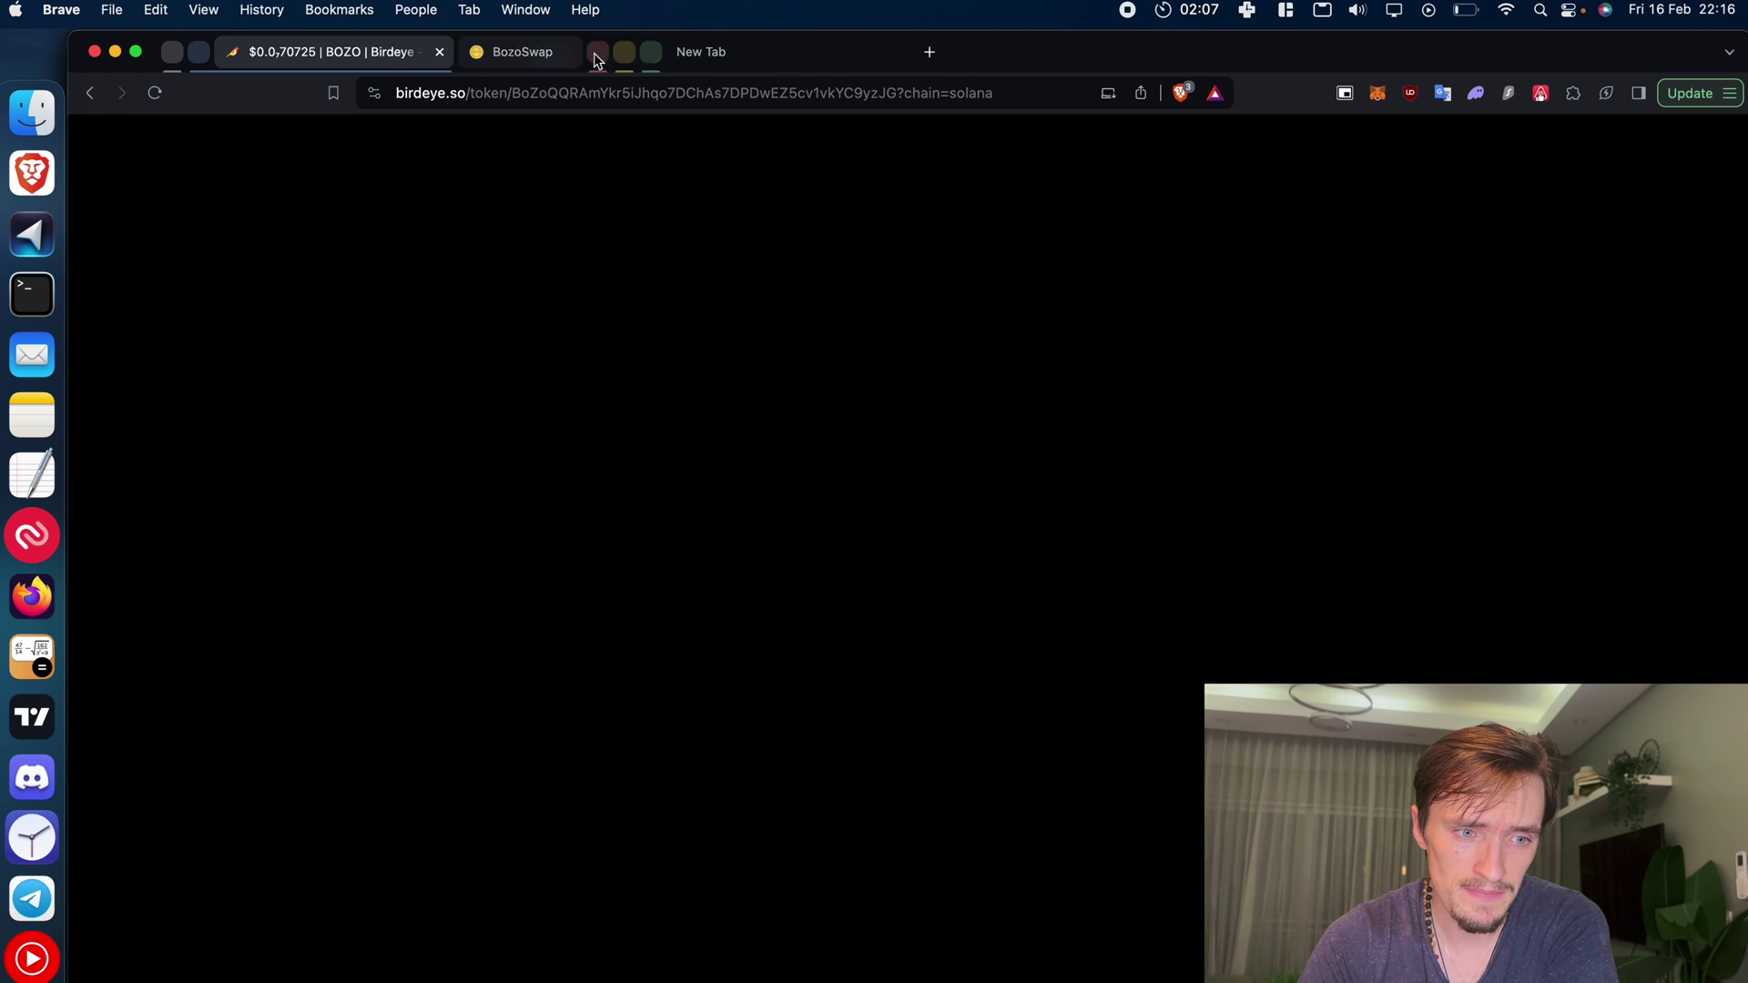
left_click(439, 53)
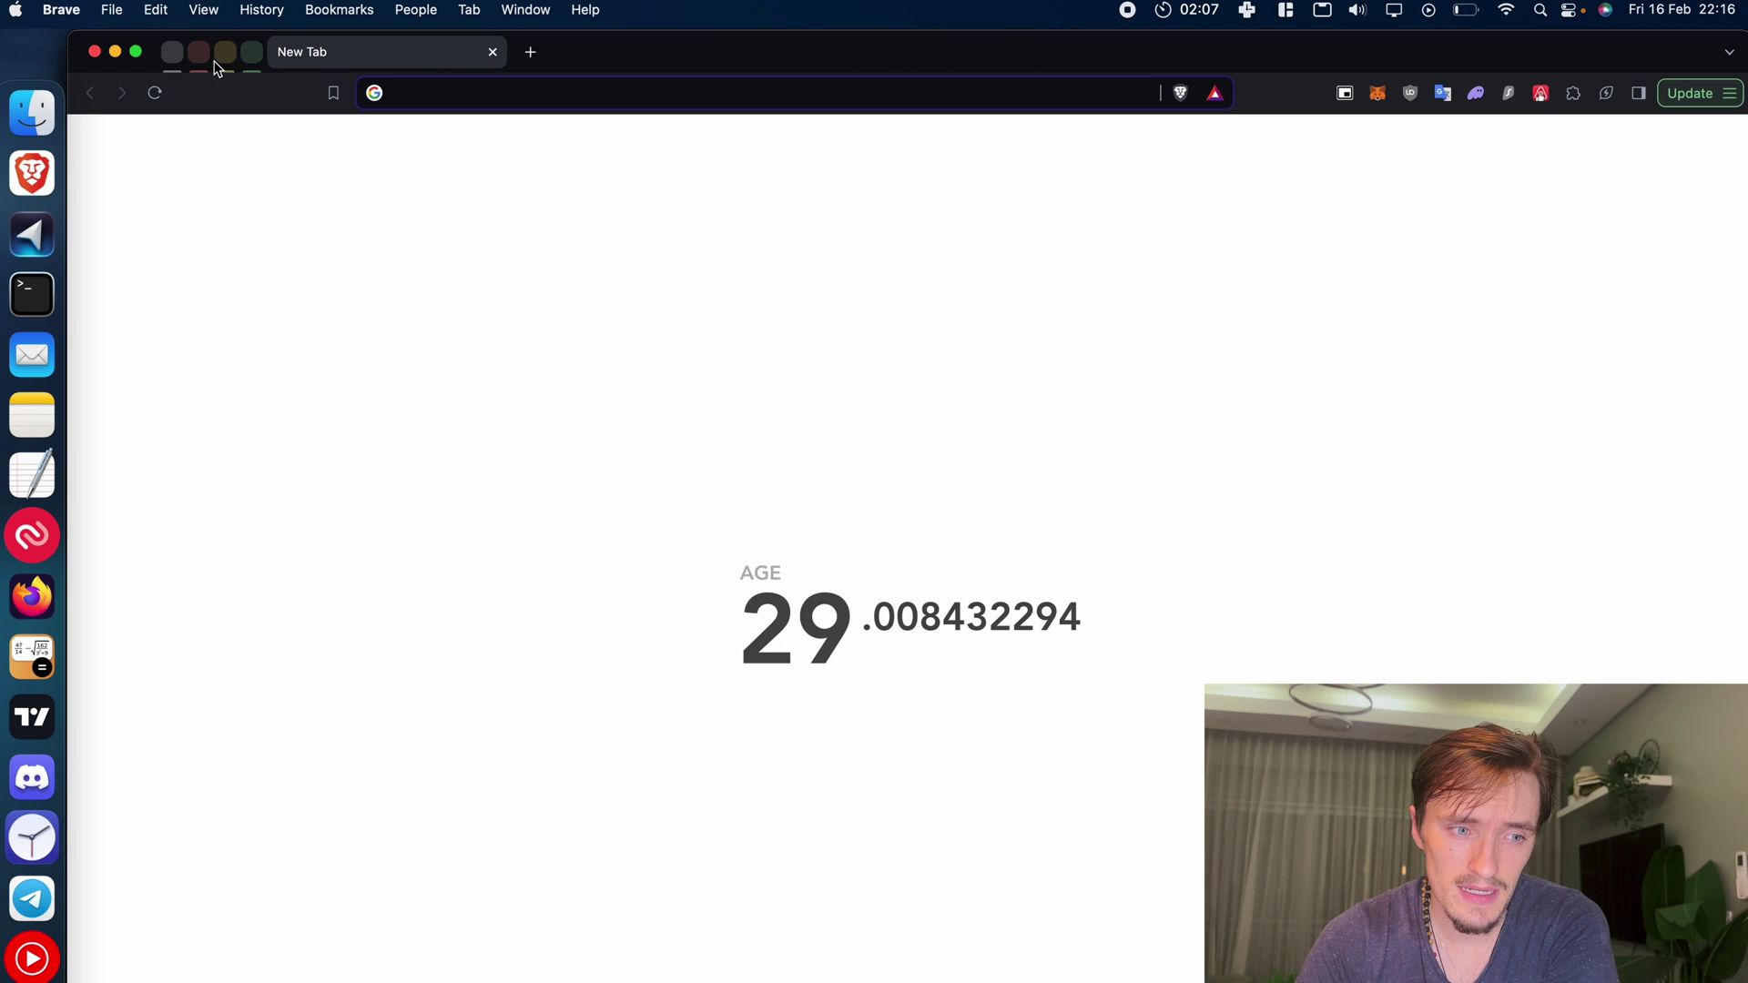
- Expand the red tab group and bring up the Chinese NY Dragon (CNYD/WBNB) chart on DEXView
left_click(201, 55)
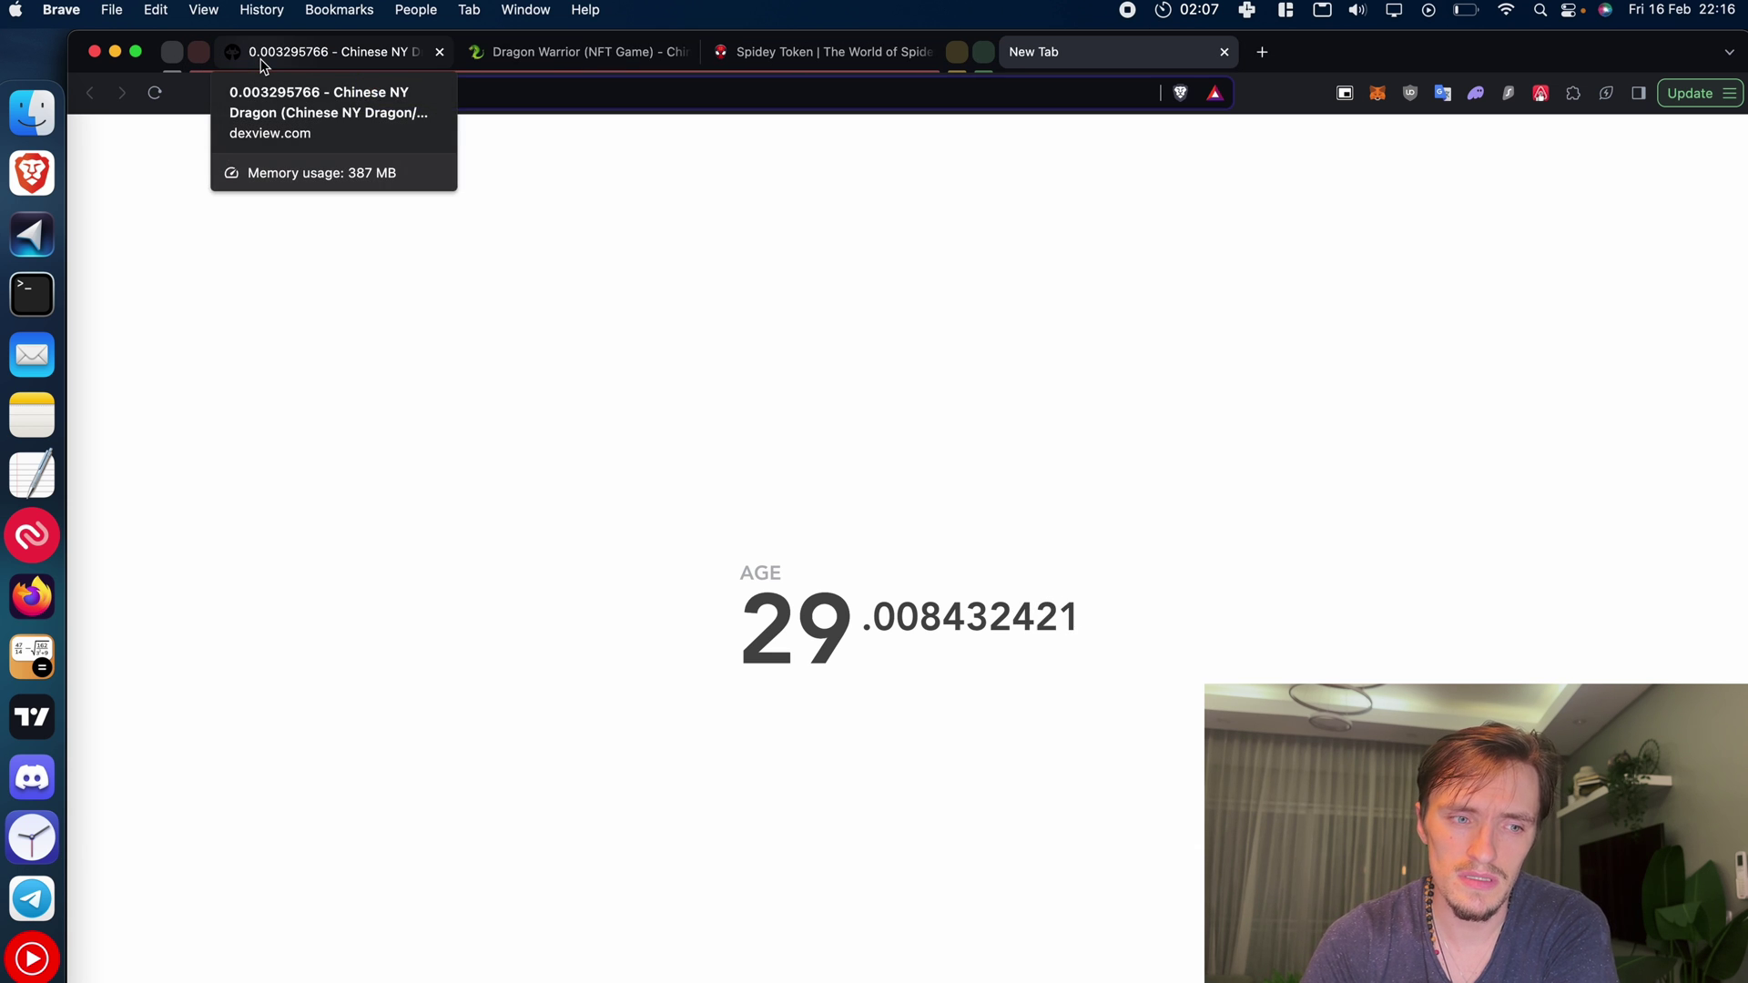
left_click(263, 54)
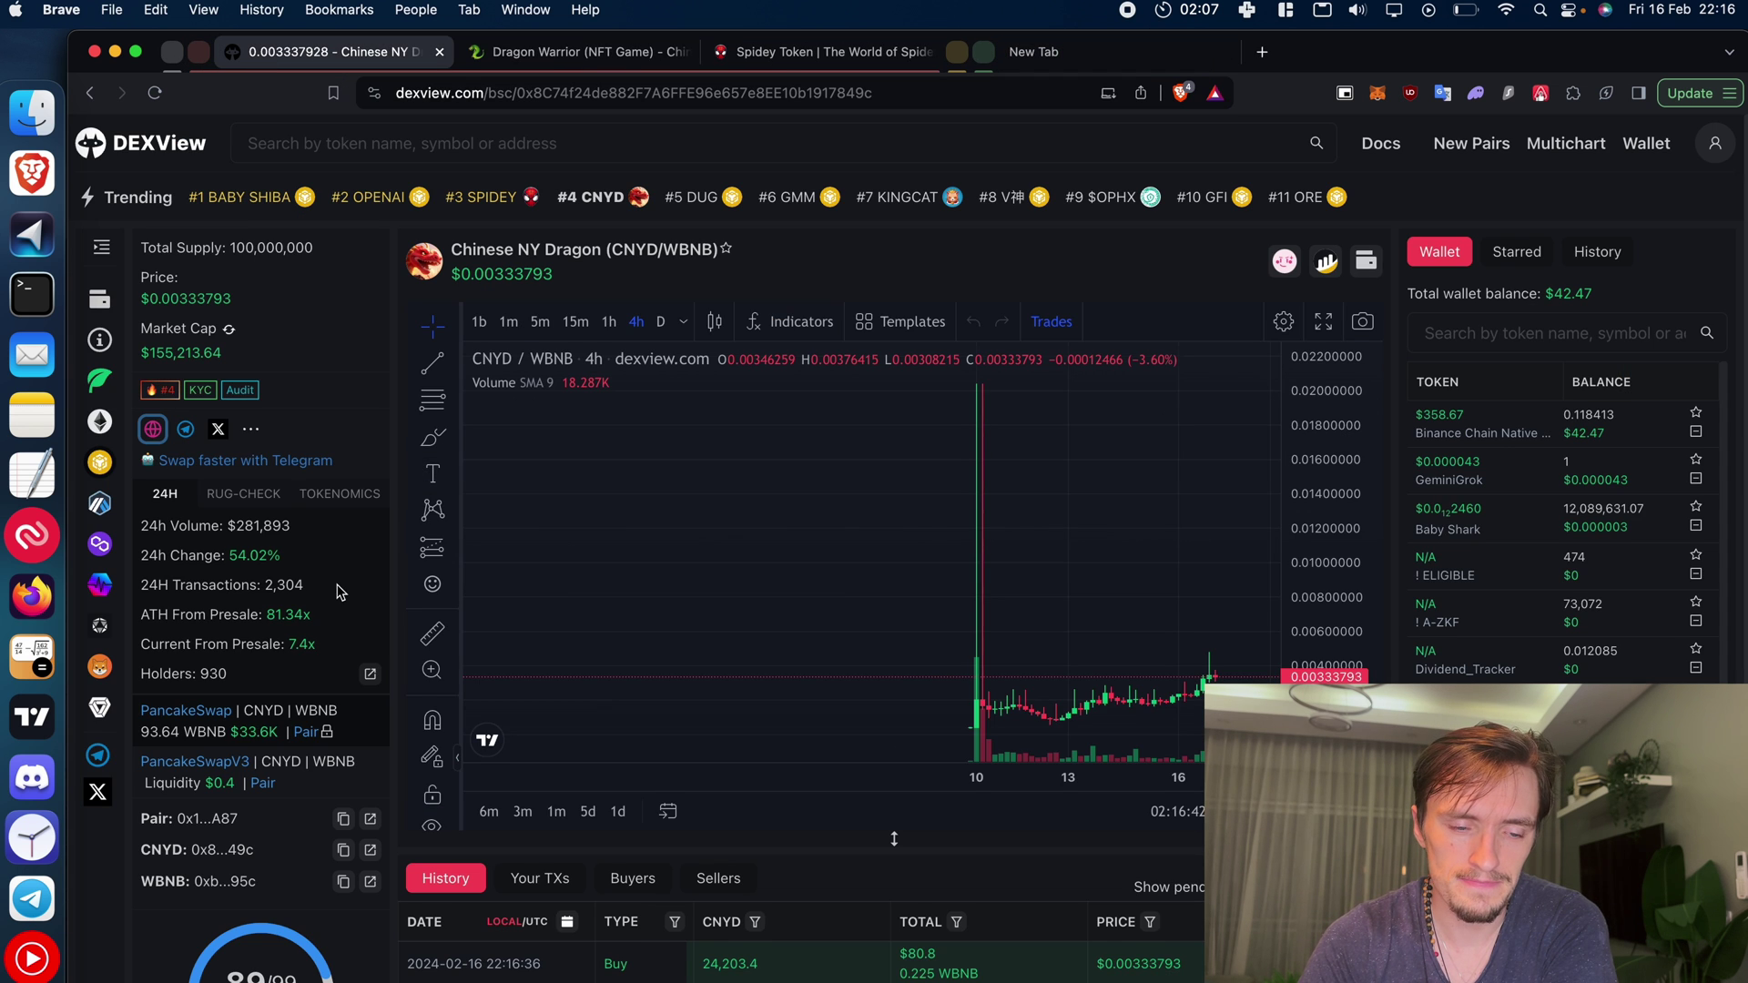
scroll(343, 585, "down", 1)
scroll(343, 585, "up", 1)
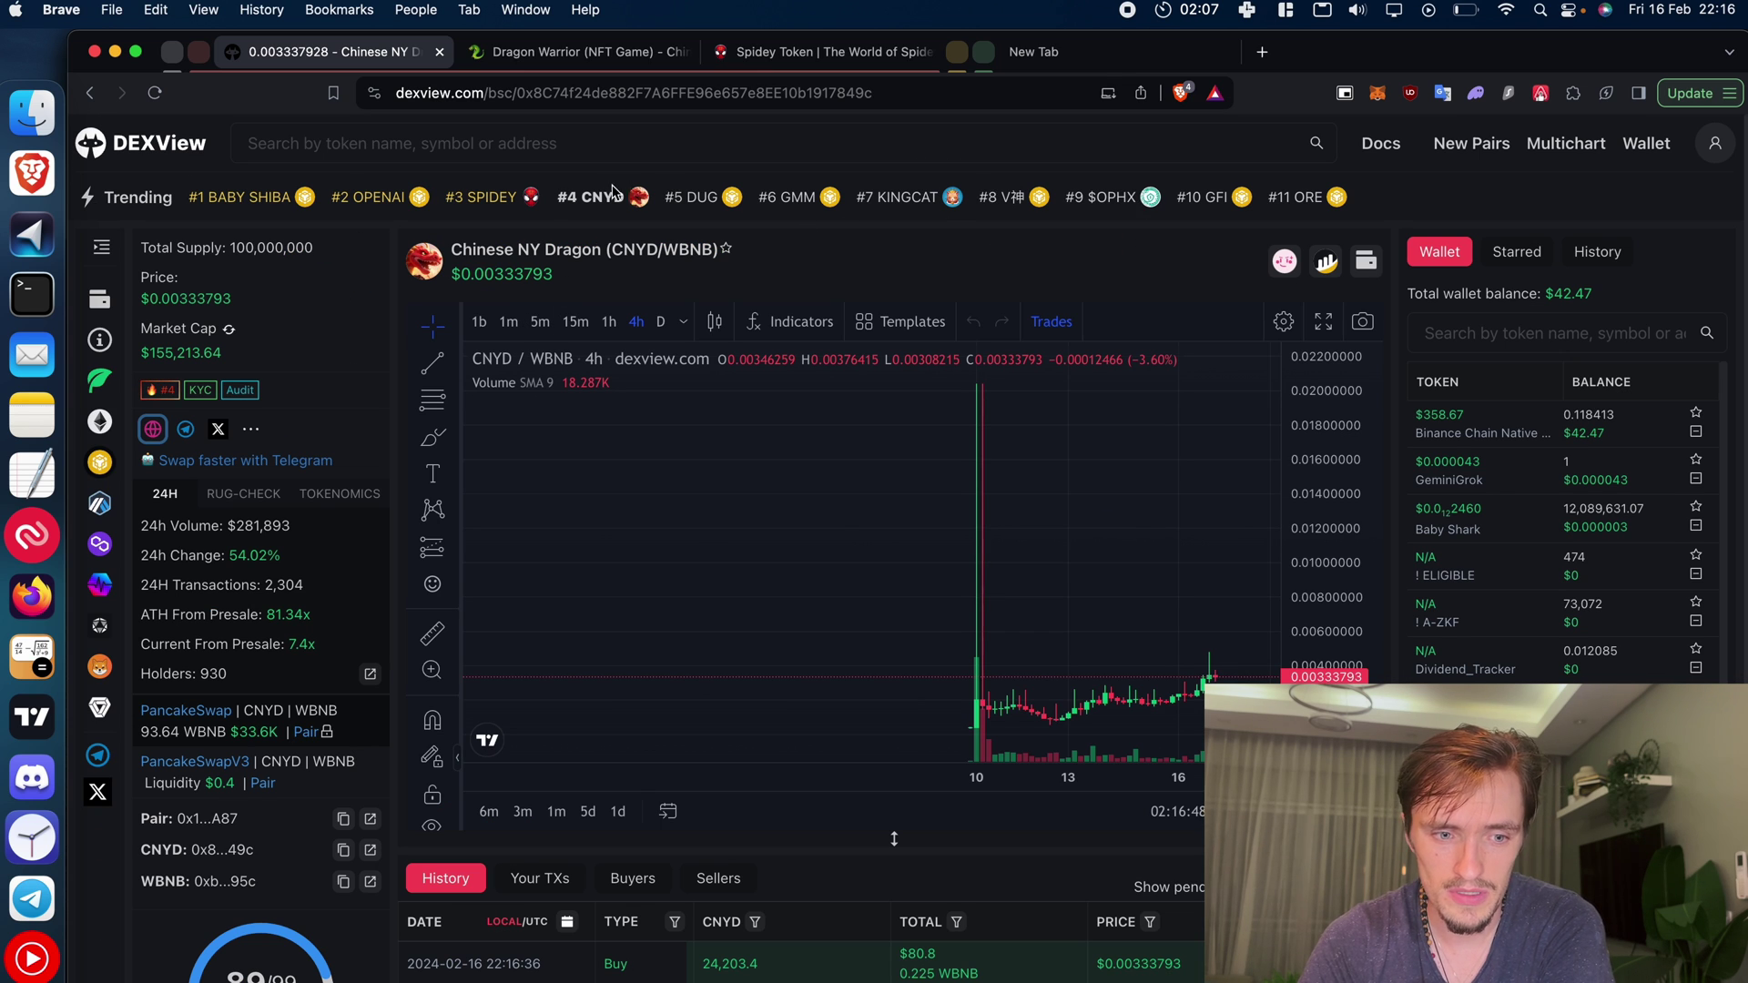
scroll(434, 247, "up", 5)
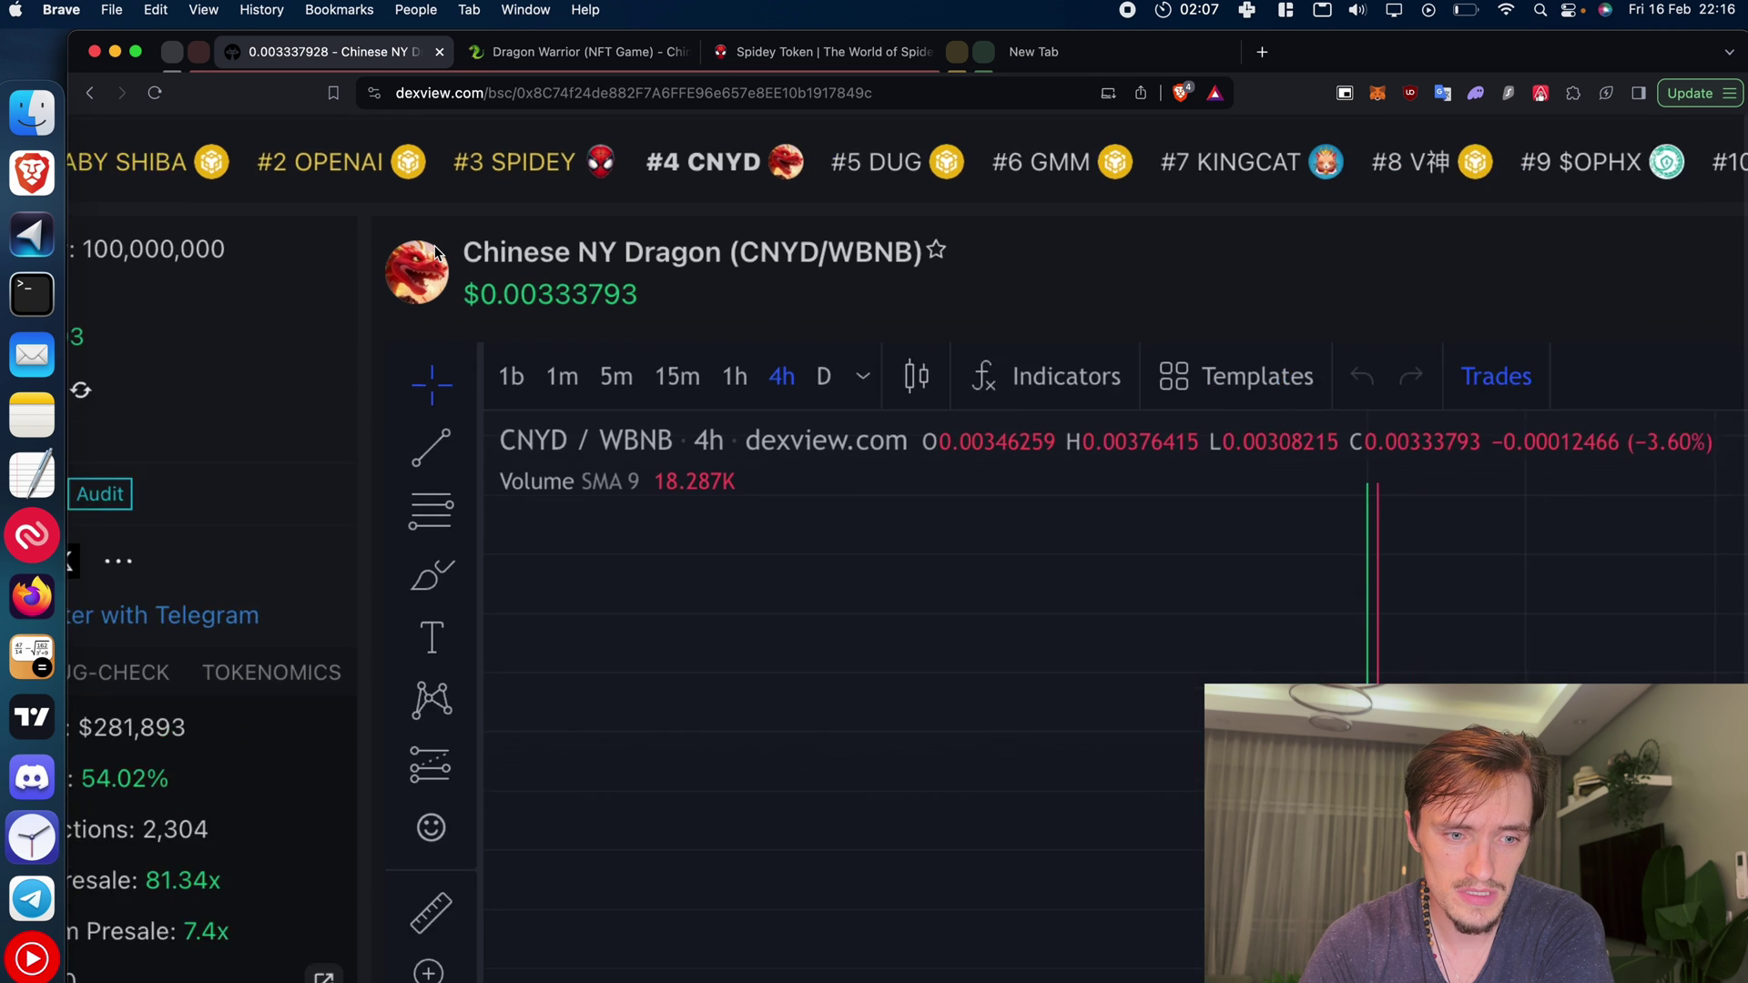
scroll(609, 289, "down", 5)
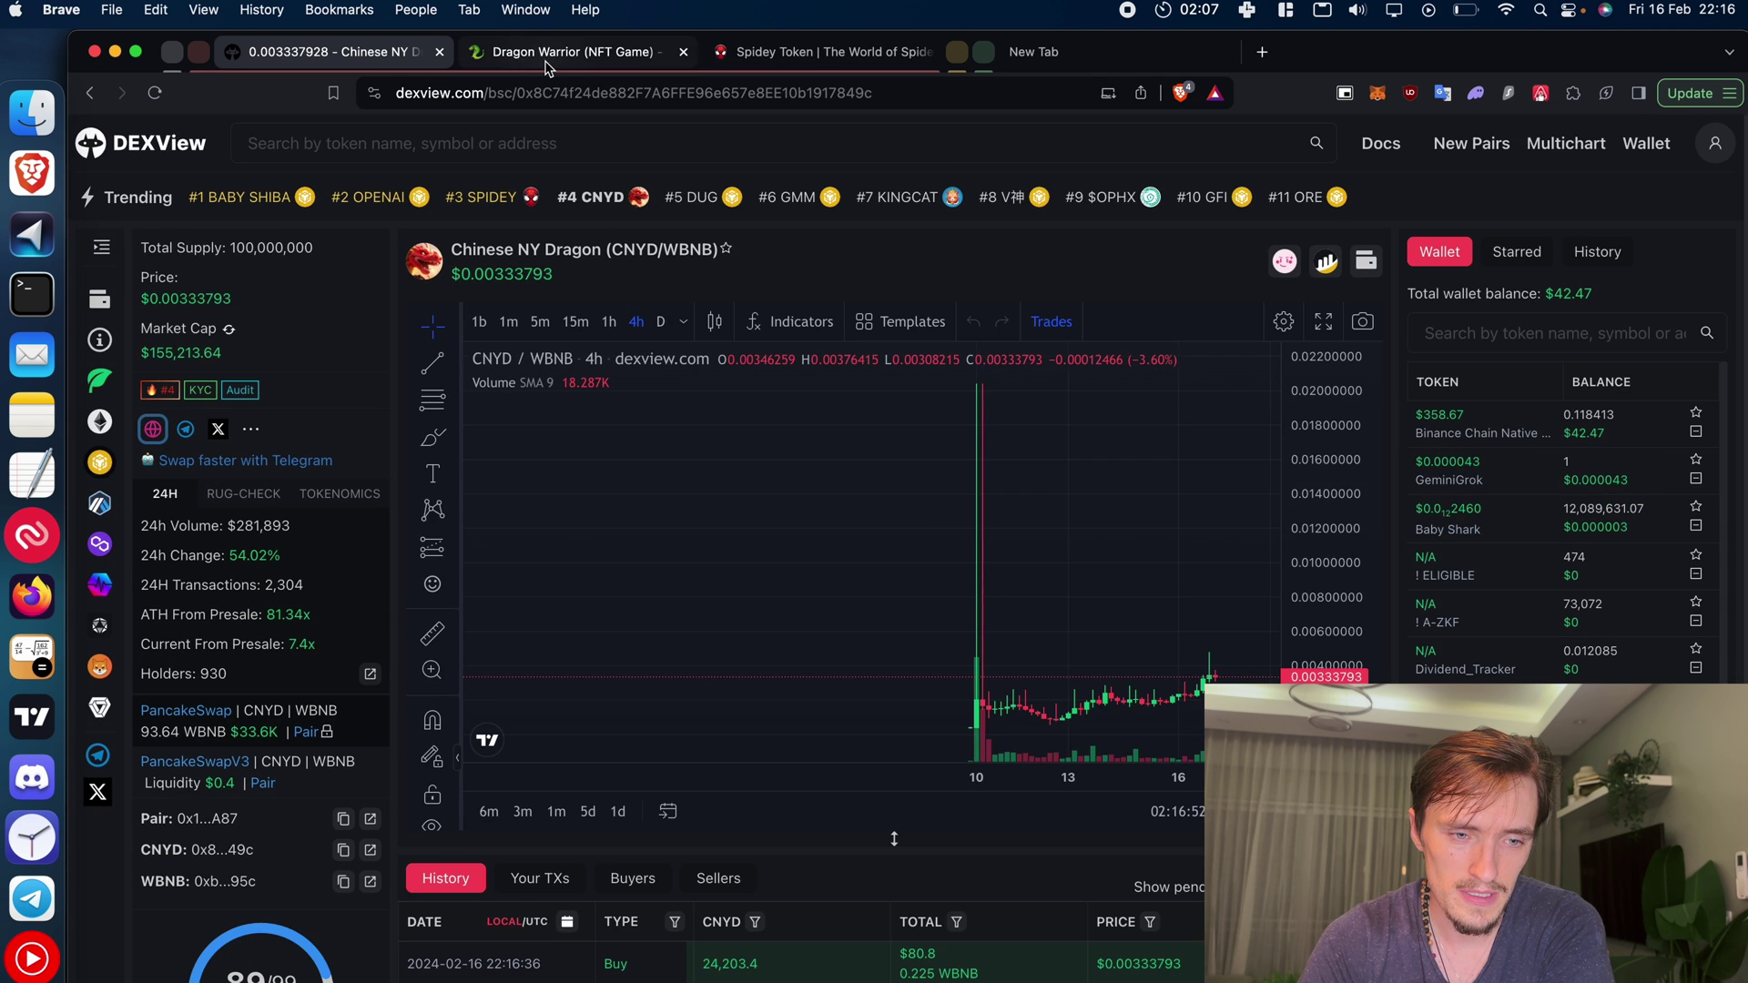
left_click(564, 51)
scroll(586, 648, "down", 1)
scroll(585, 647, "up", 1)
double_click(881, 273)
left_click_drag(881, 278, 1096, 277)
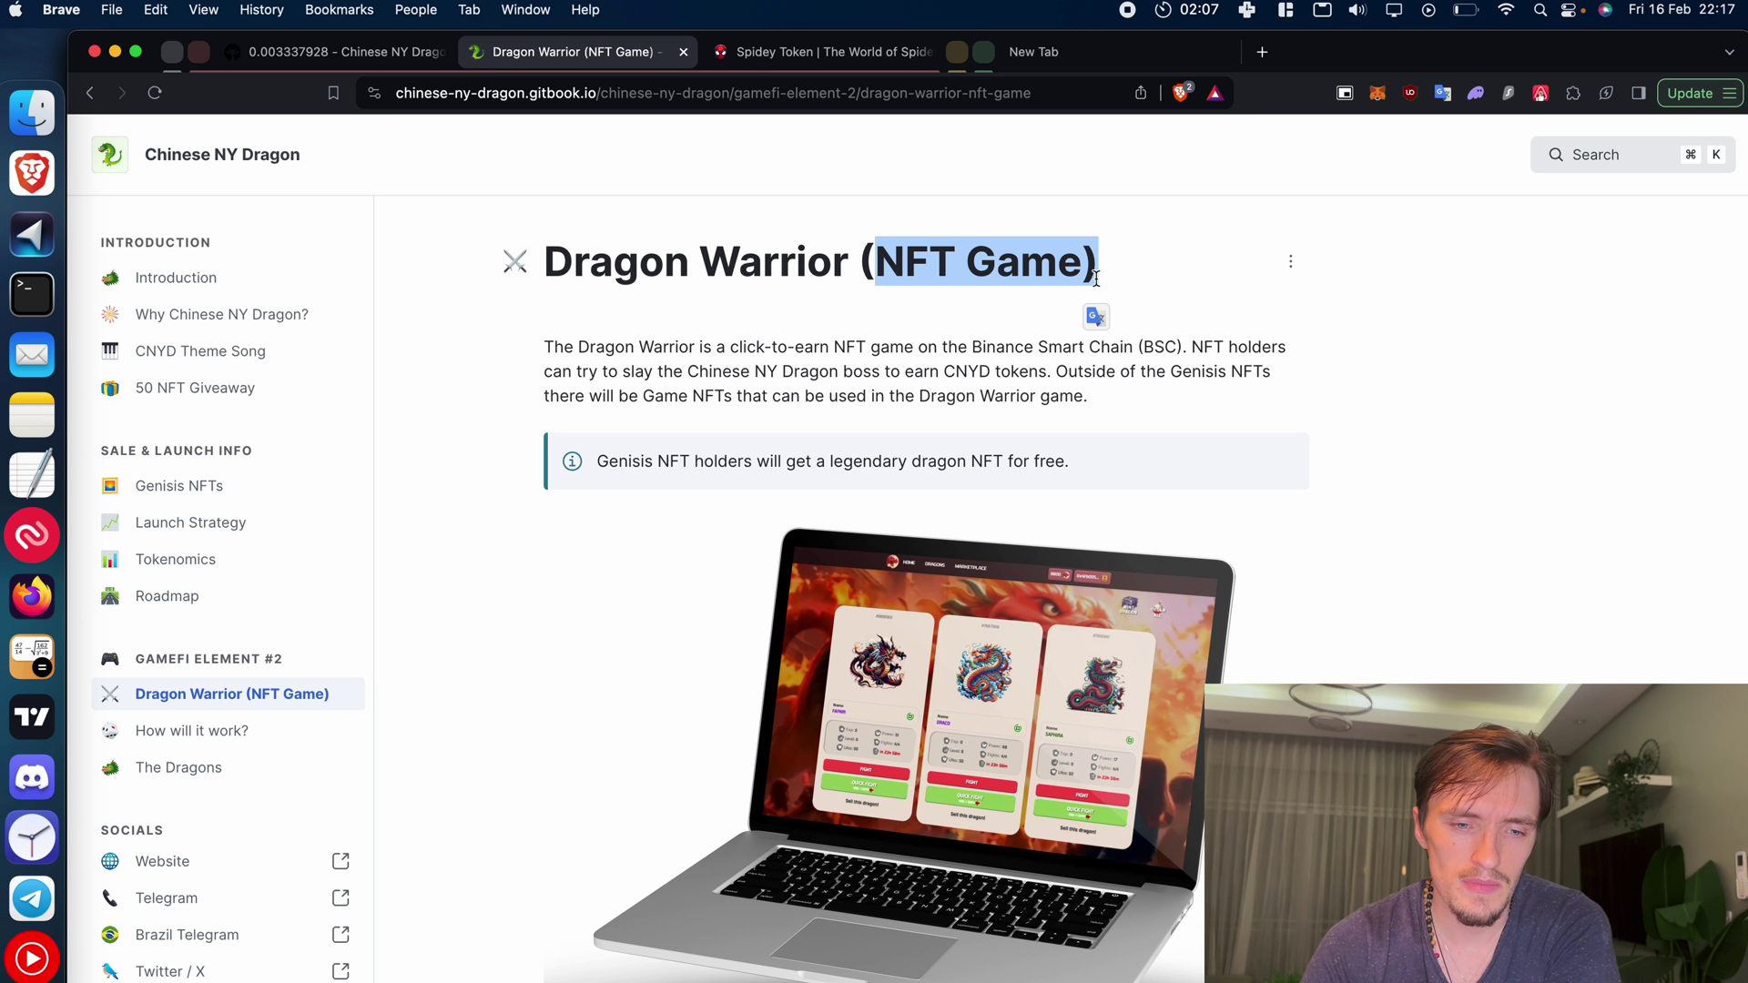
left_click_drag(859, 269, 1103, 271)
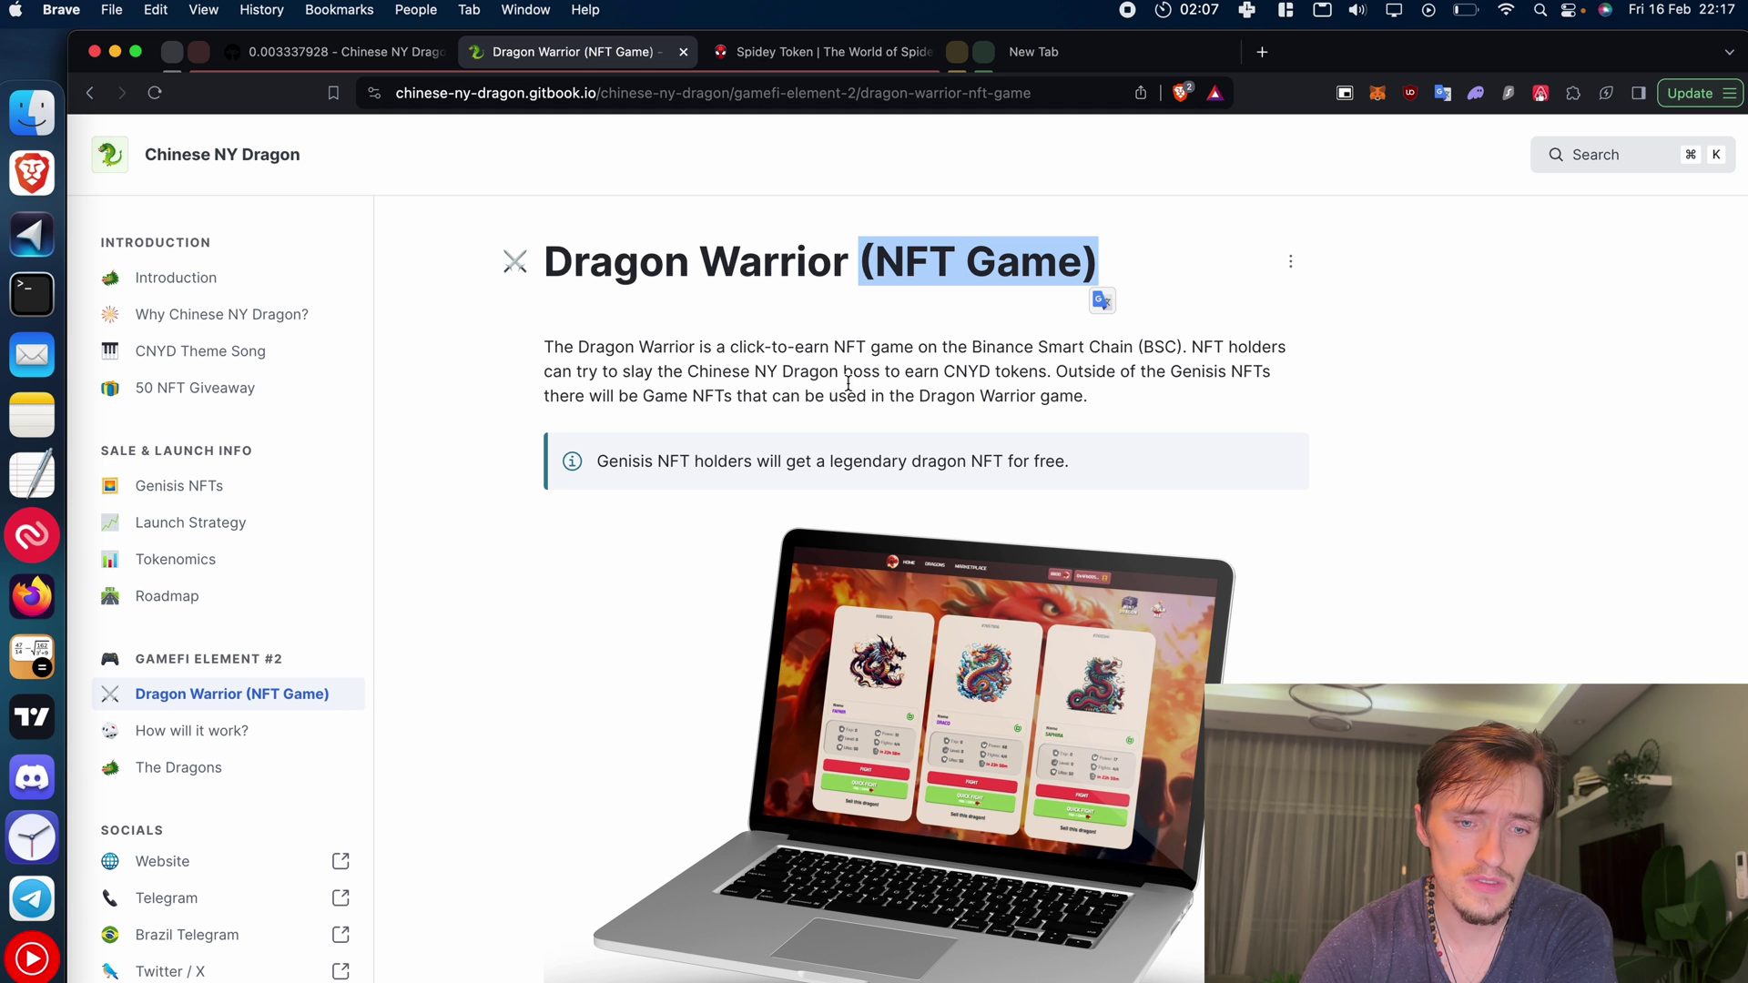
left_click(911, 256)
double_click(961, 260)
left_click(1112, 374)
scroll(857, 357, "up", 5)
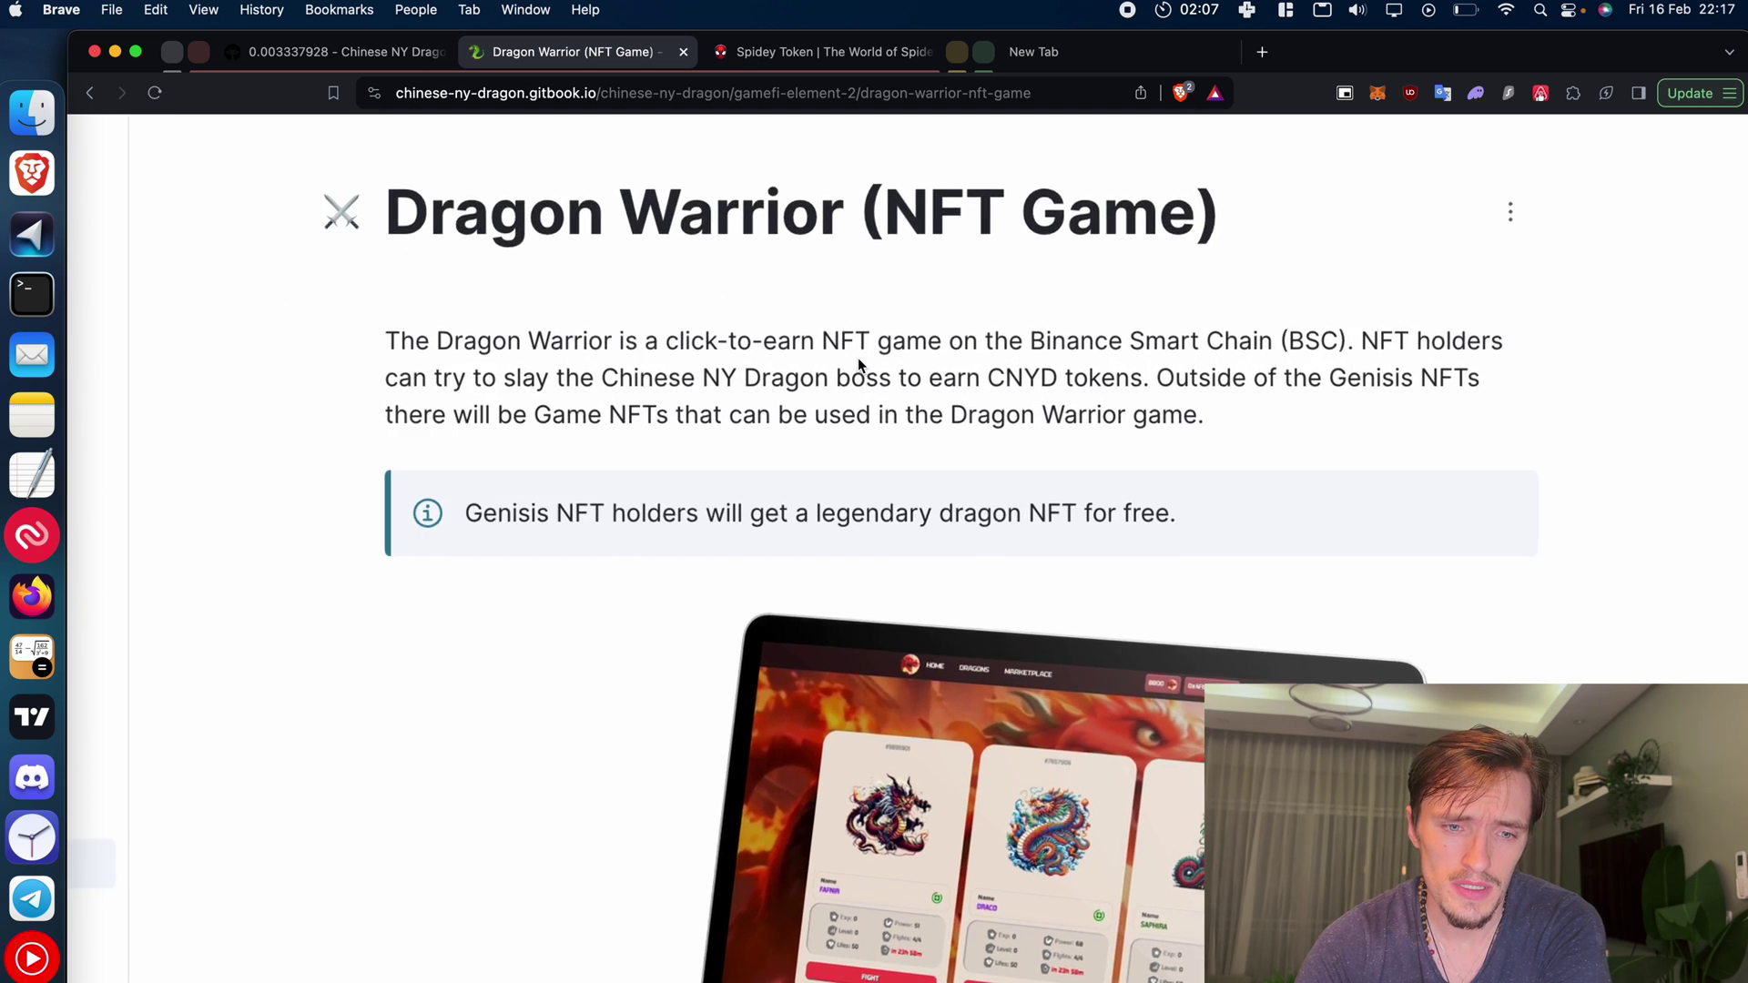
scroll(858, 358, "down", 5)
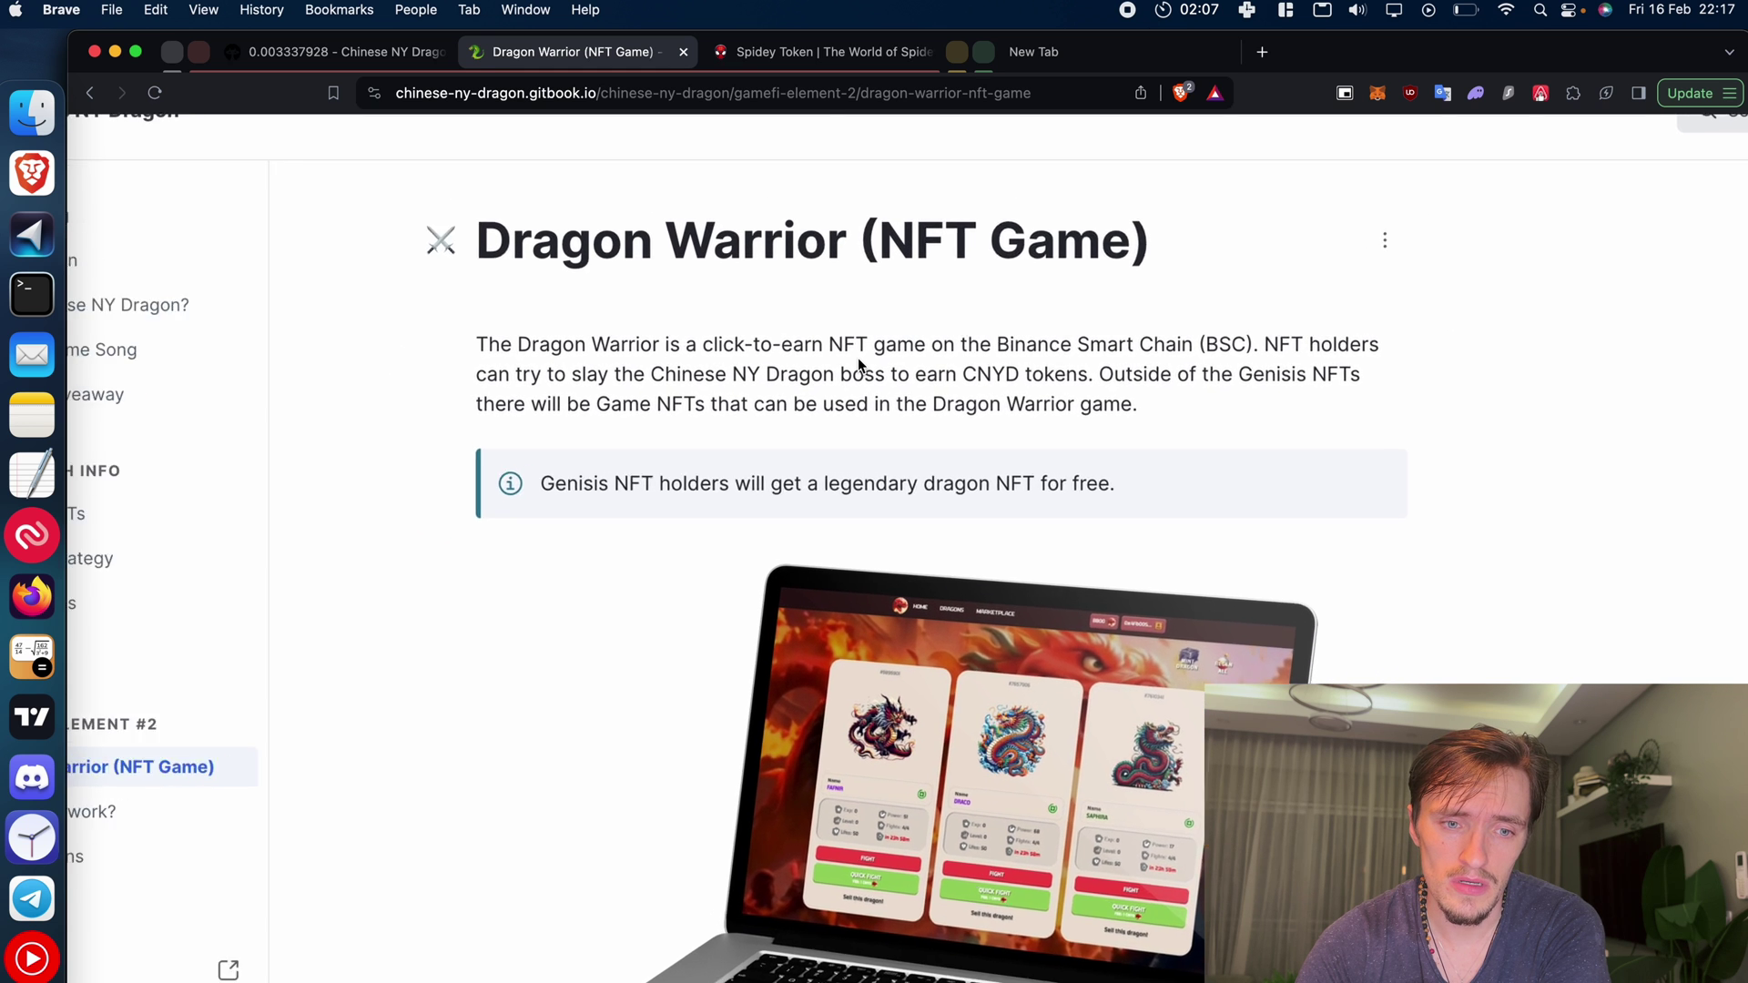
scroll(797, 362, "up", 6)
left_click_drag(672, 344, 831, 344)
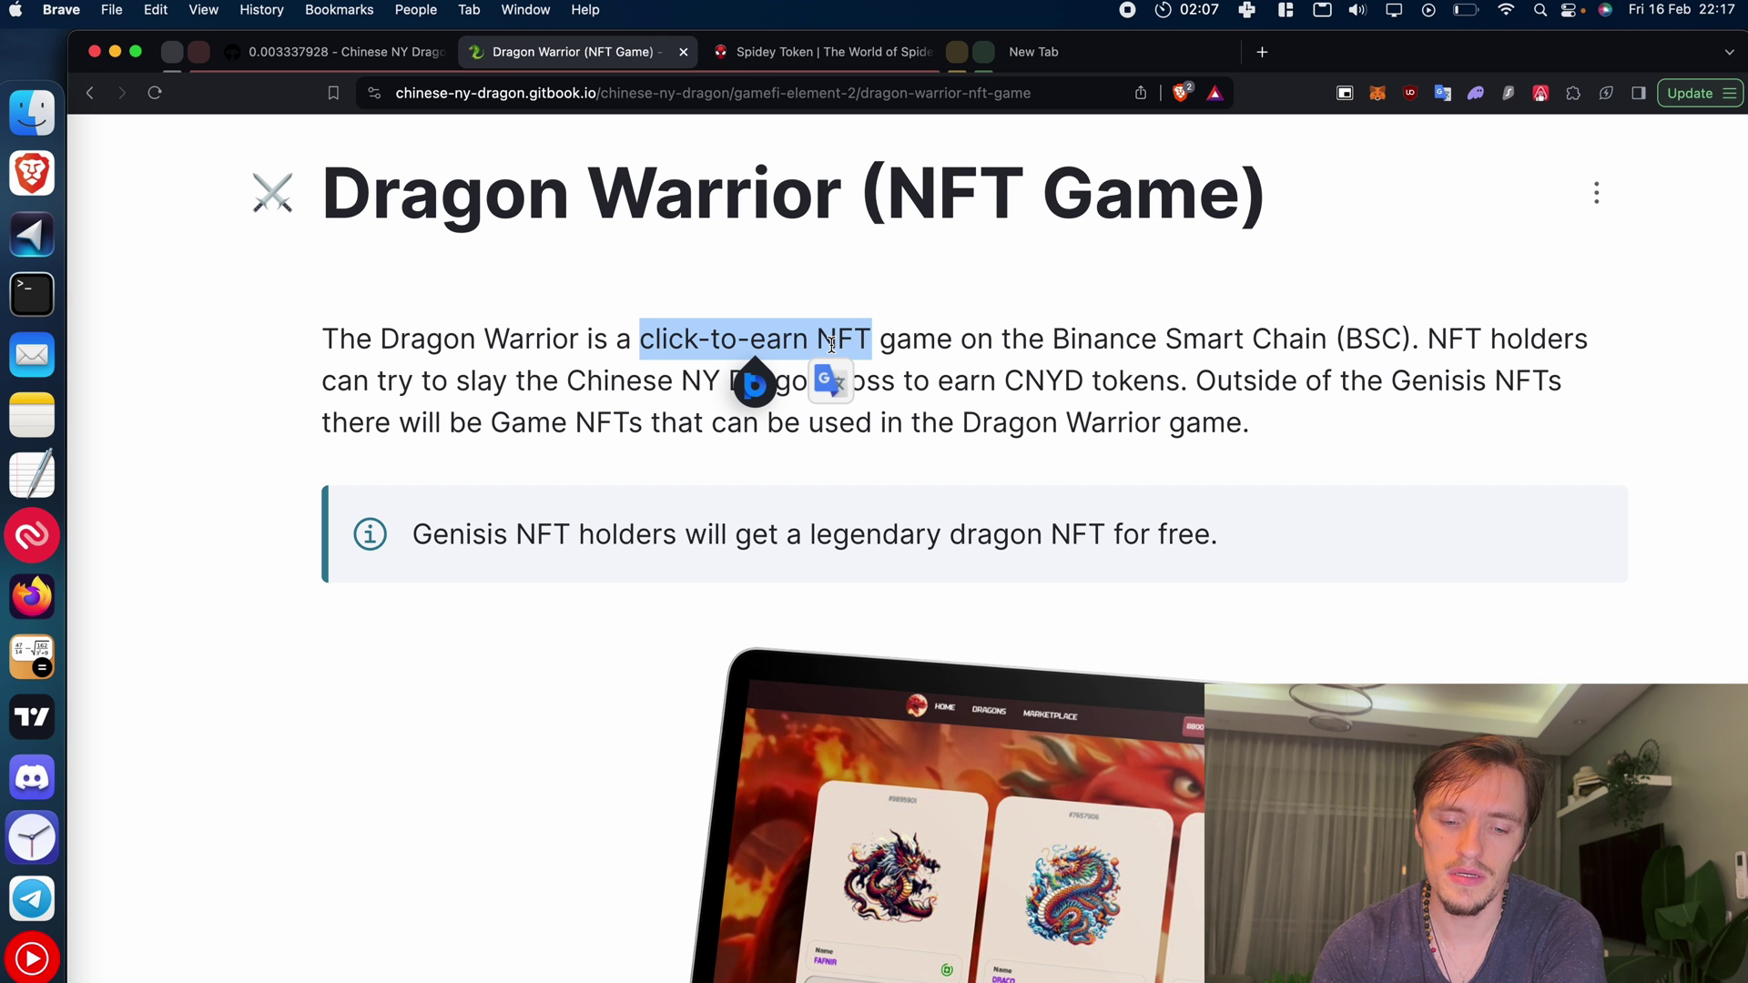
scroll(831, 344, "down", 5)
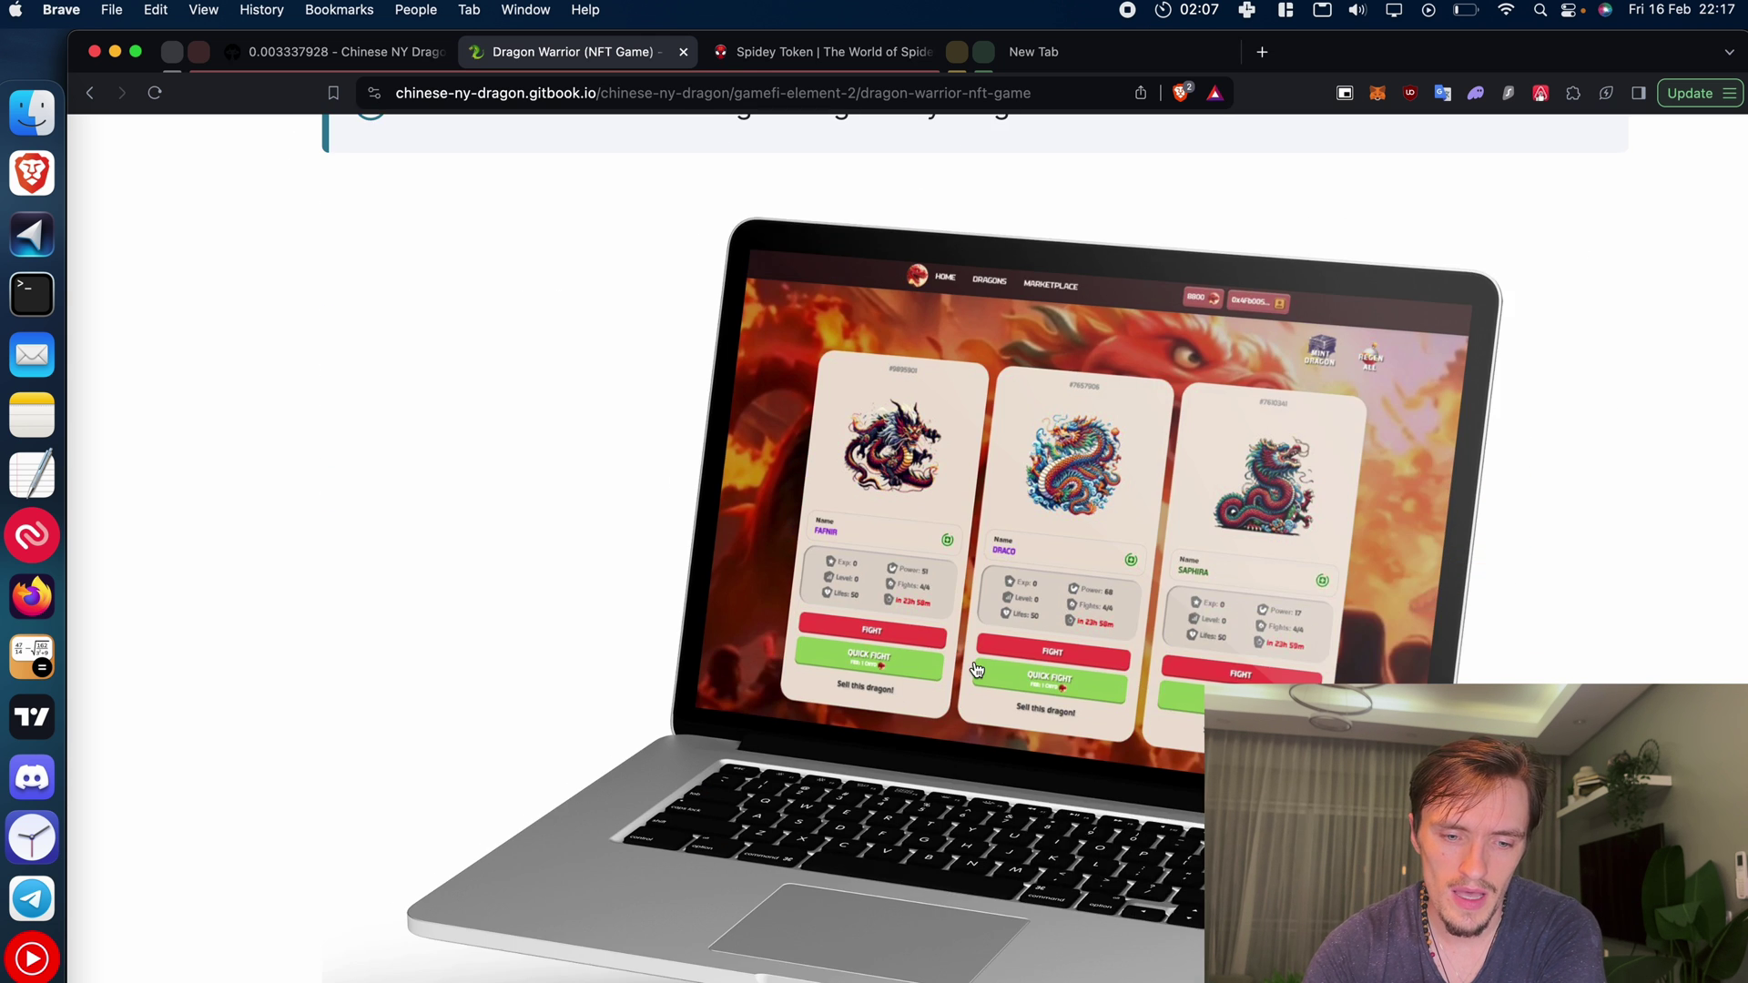
scroll(806, 665, "up", 5)
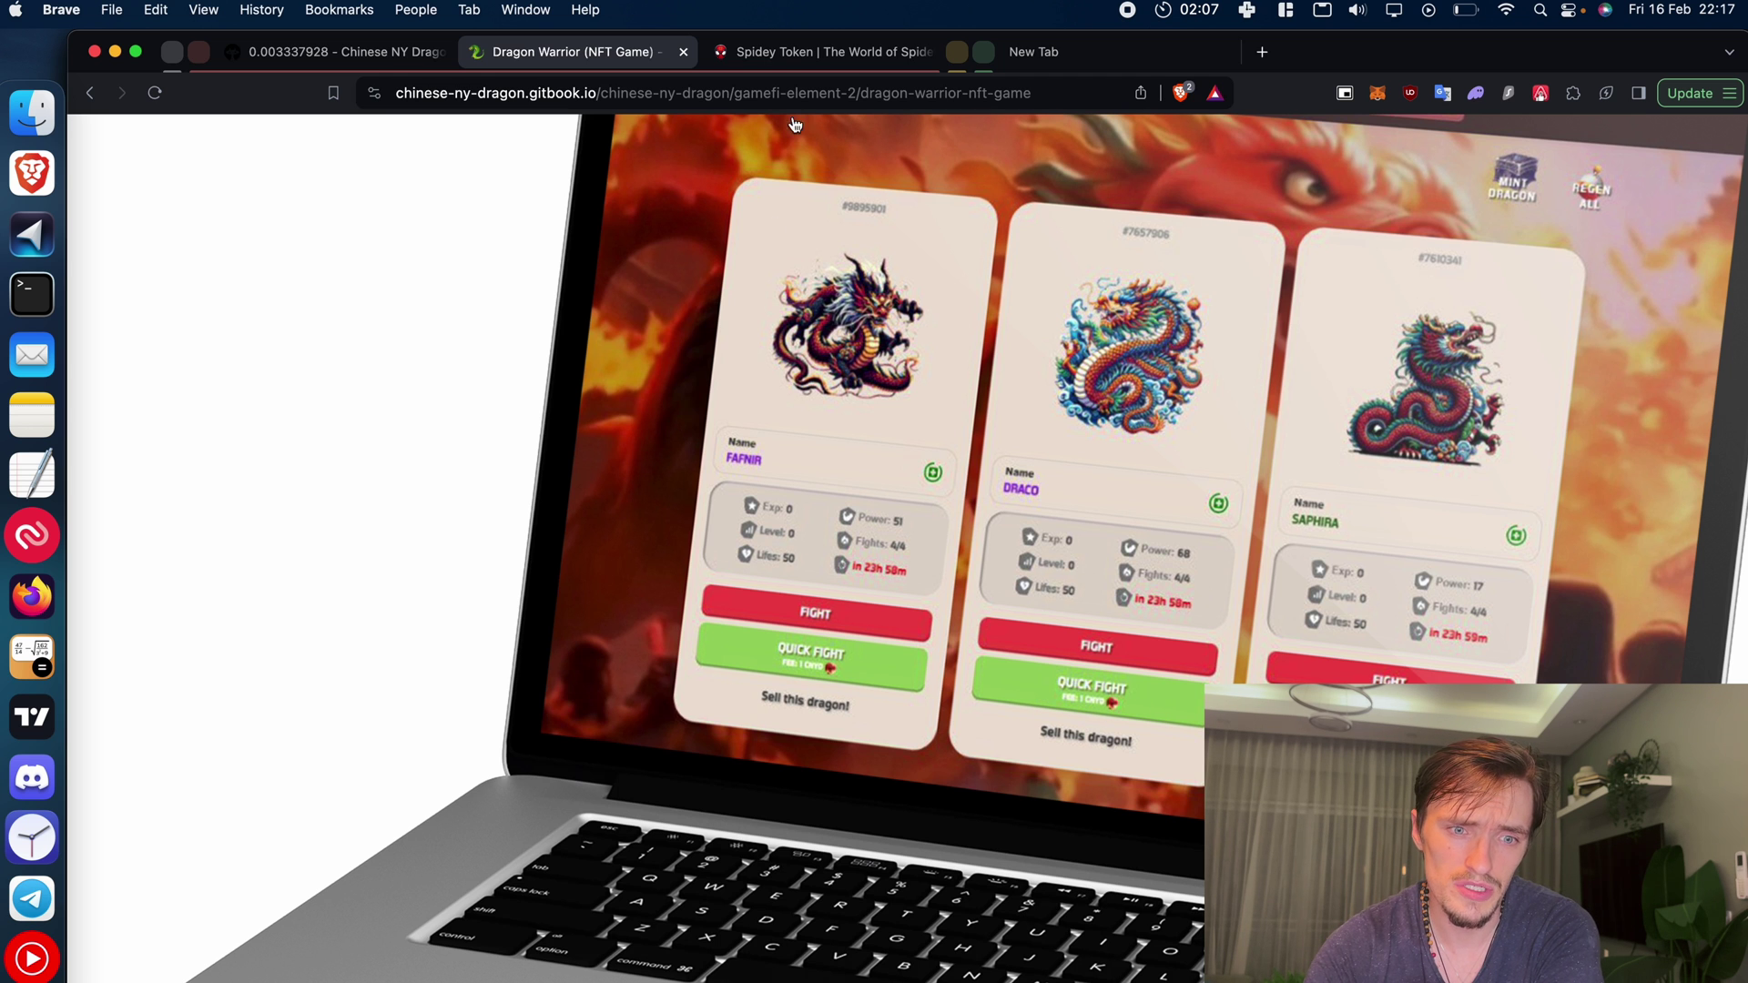
scroll(745, 601, "down", 5)
scroll(745, 601, "down", 5)
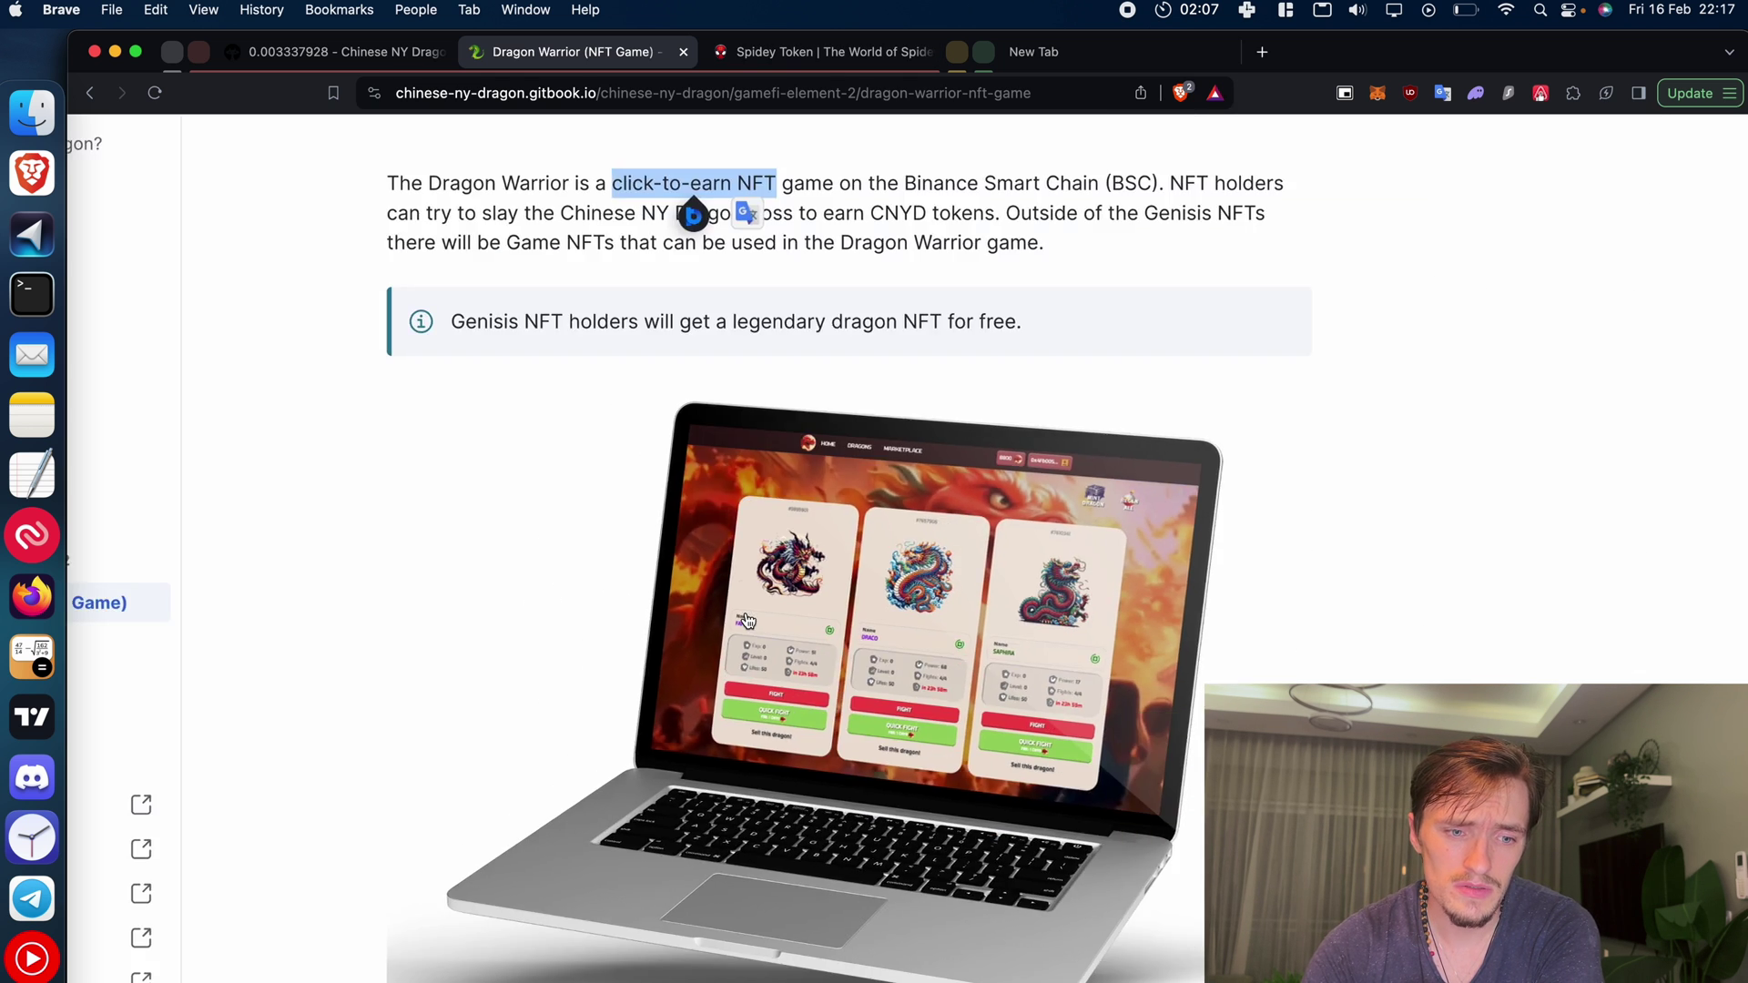
scroll(718, 376, "down", 3)
scroll(717, 376, "up", 3)
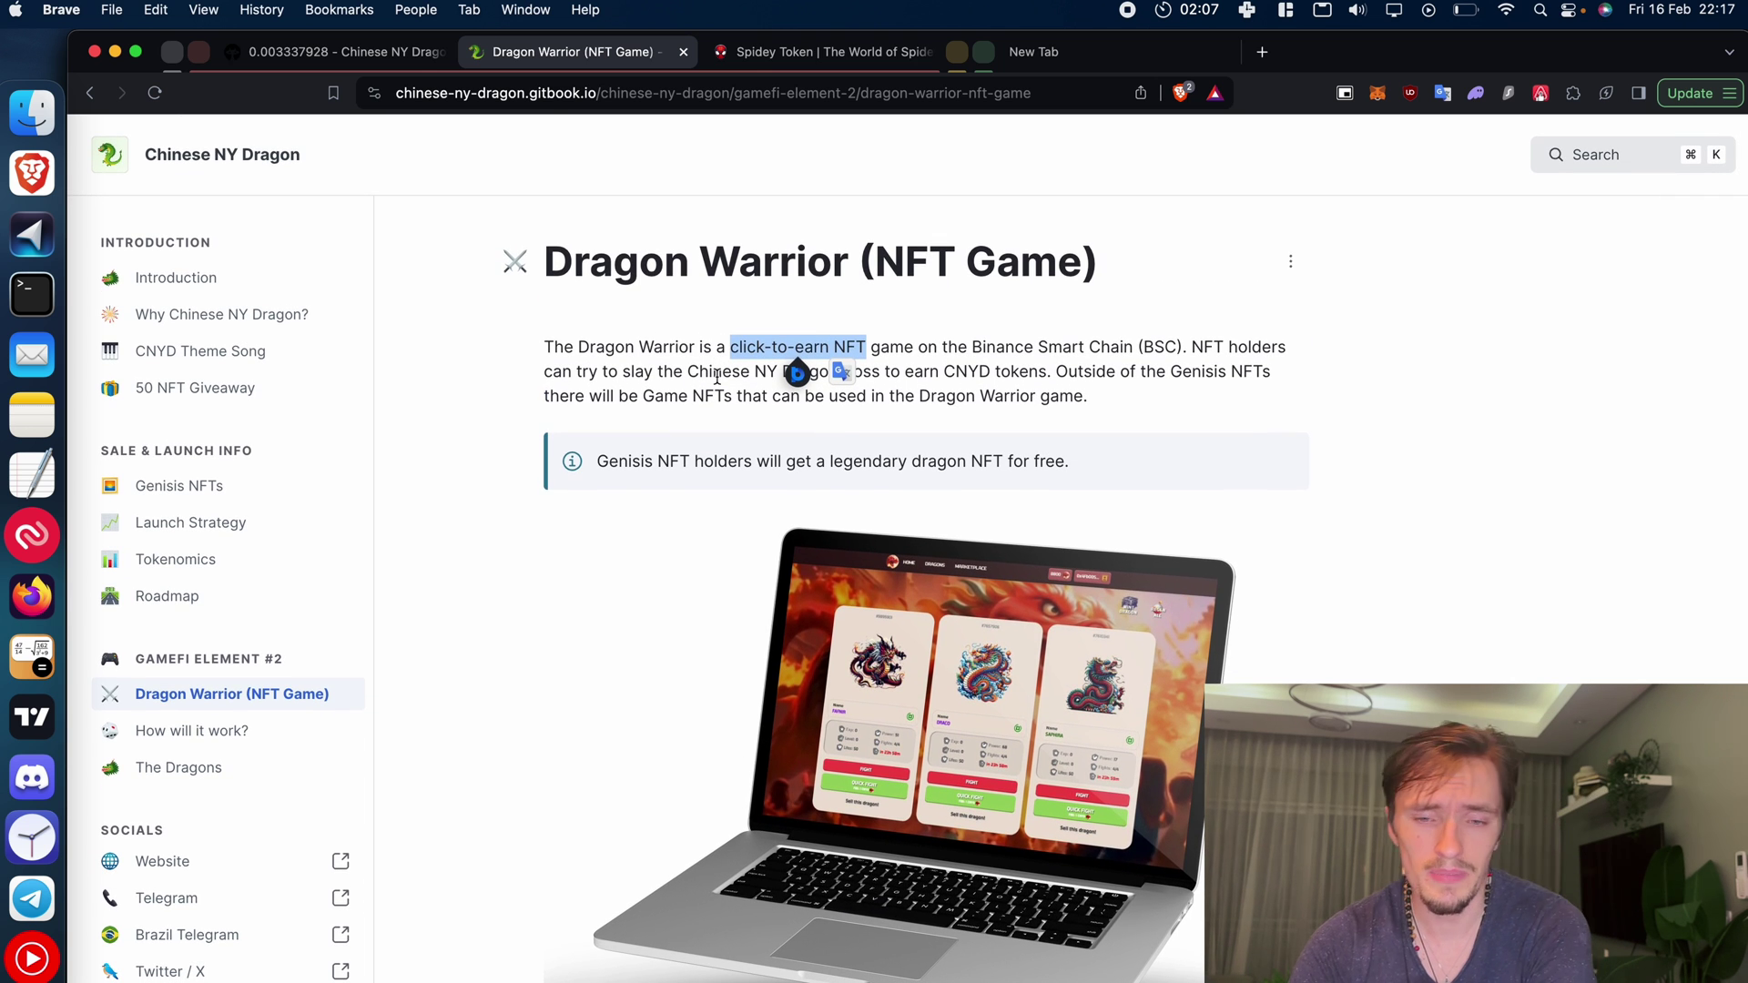
left_click(1471, 13)
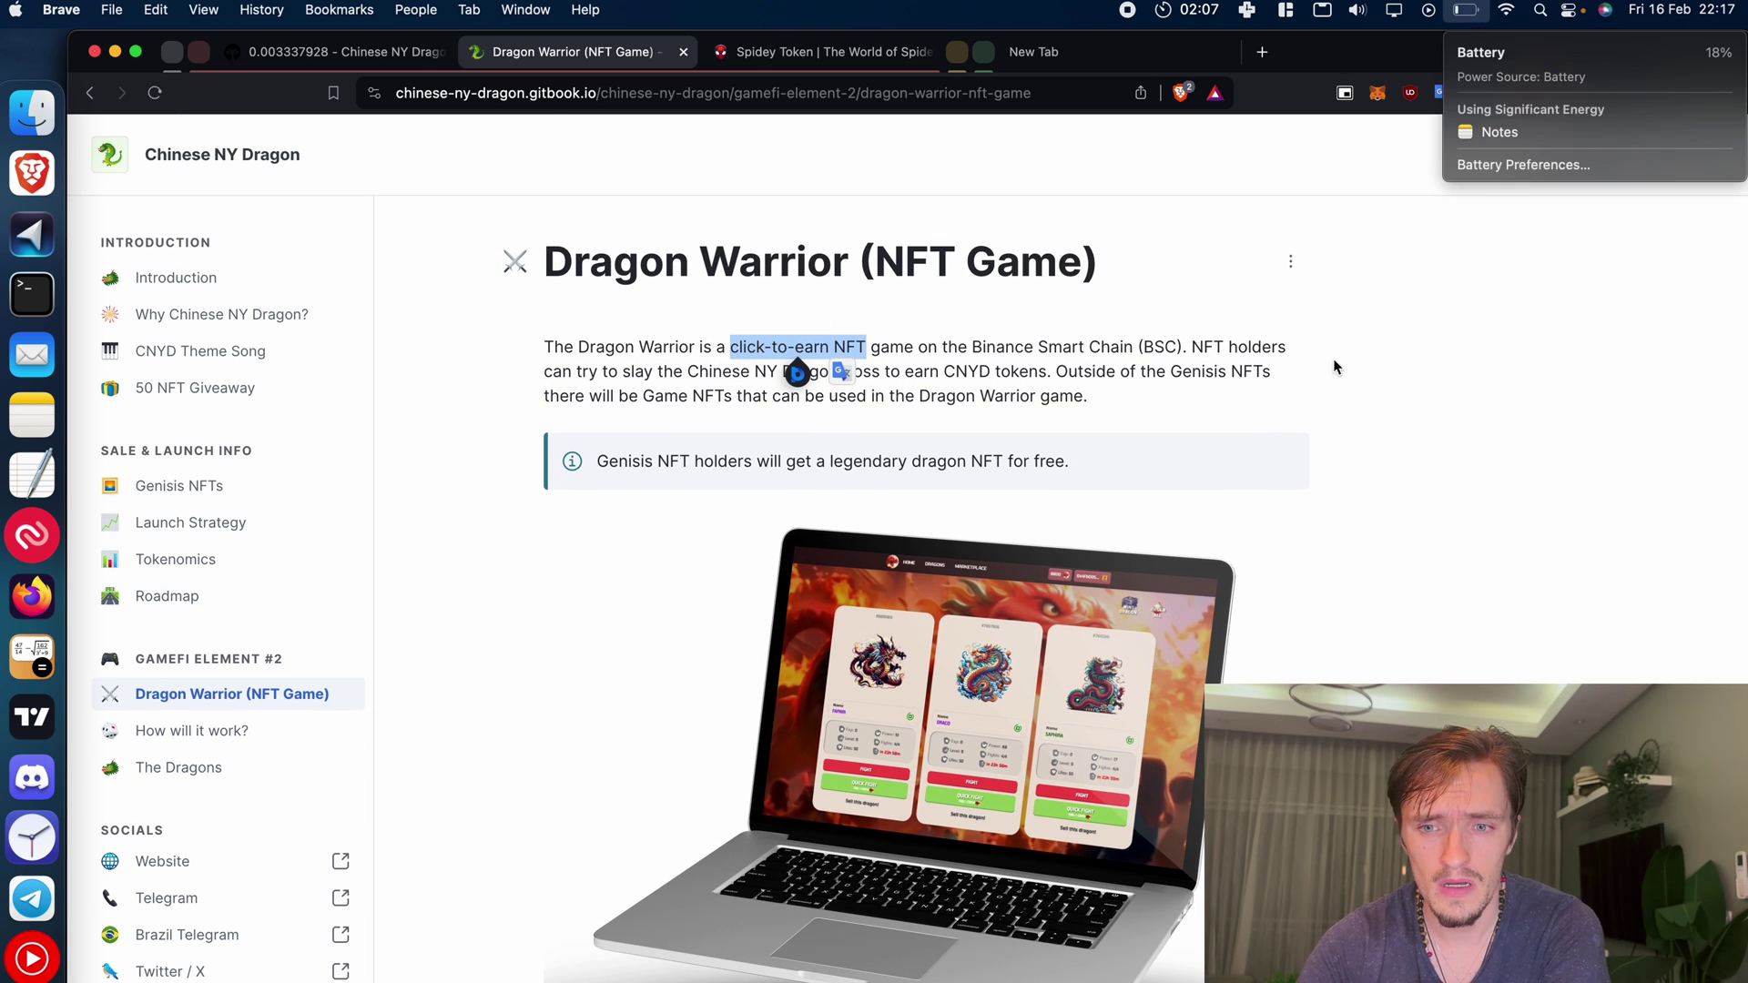
left_click(1320, 392)
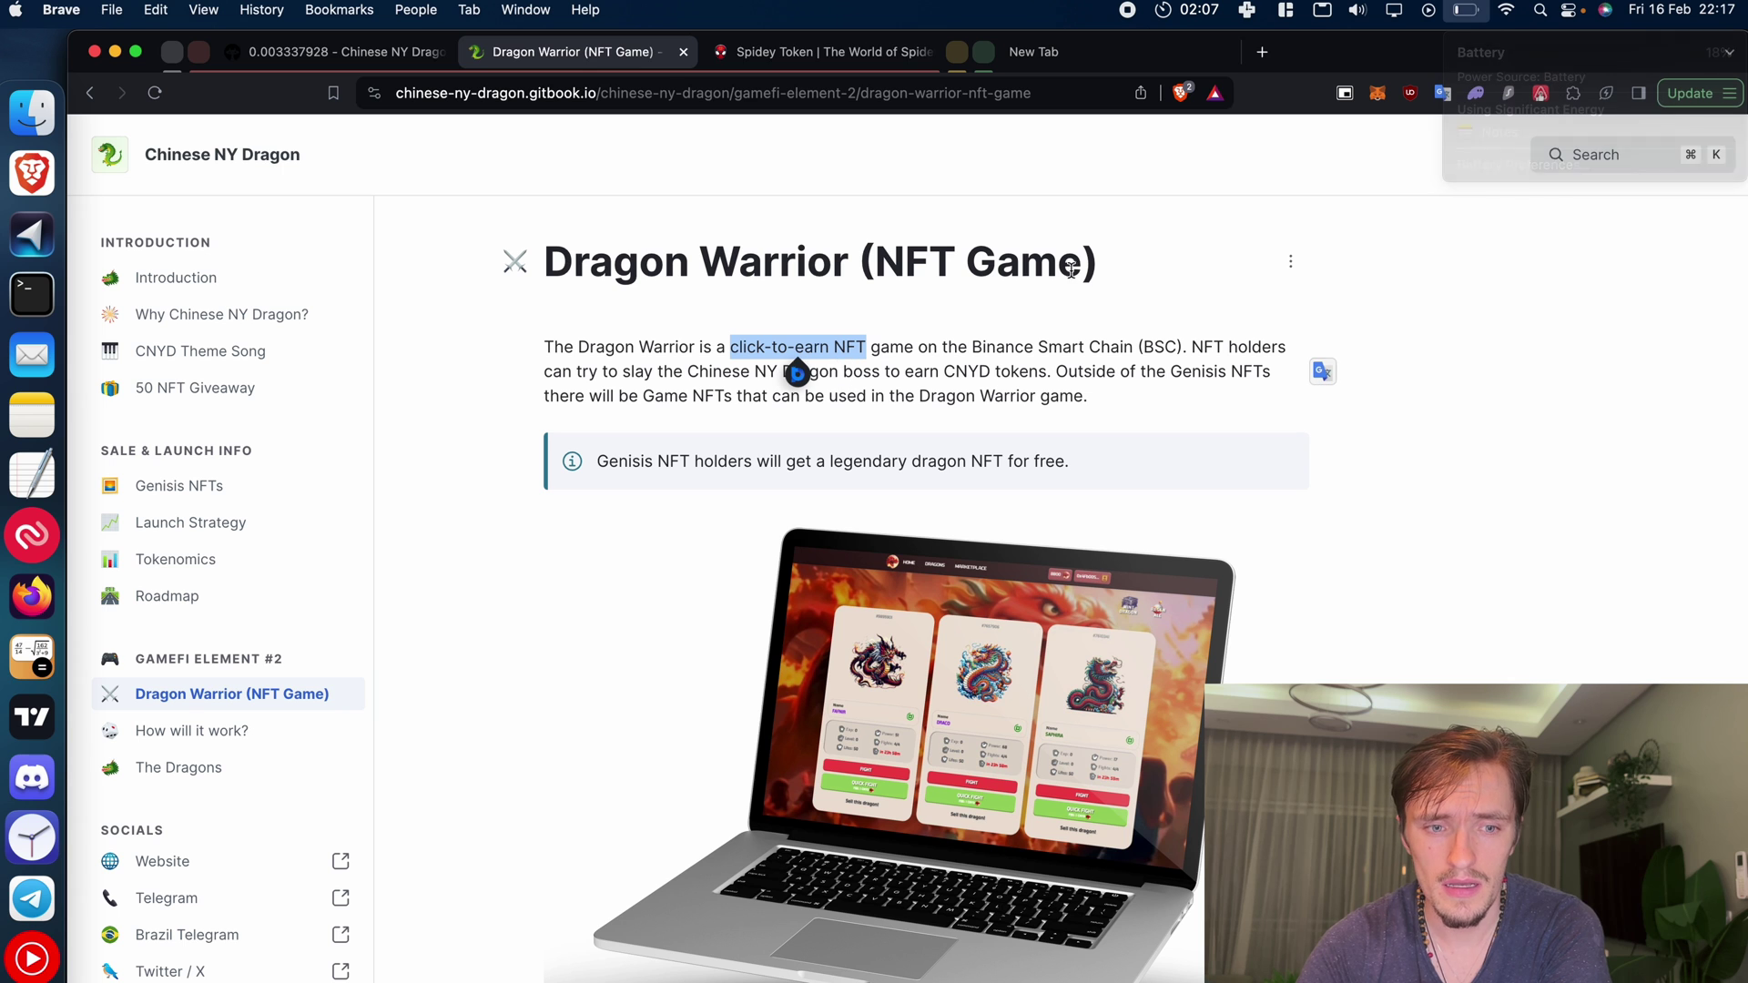
- Close the Dragon Warrior docs and leftover chart tabs, and check the swap's supported networks
left_click(684, 52)
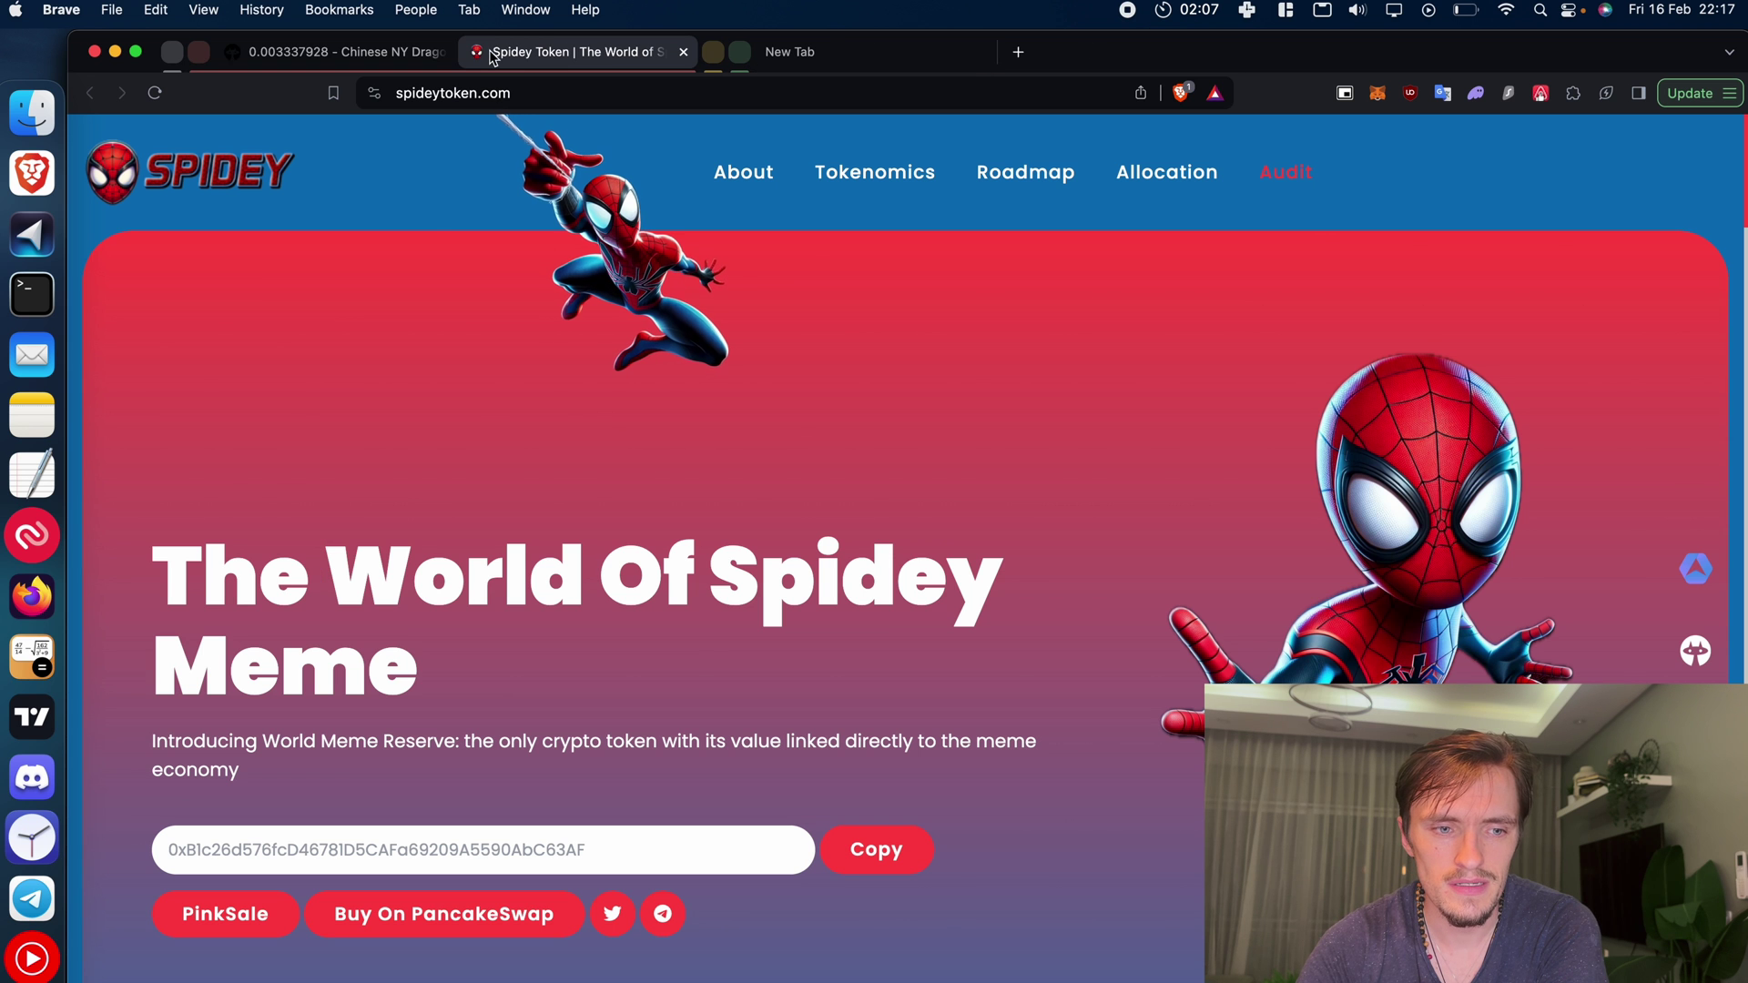
left_click(443, 52)
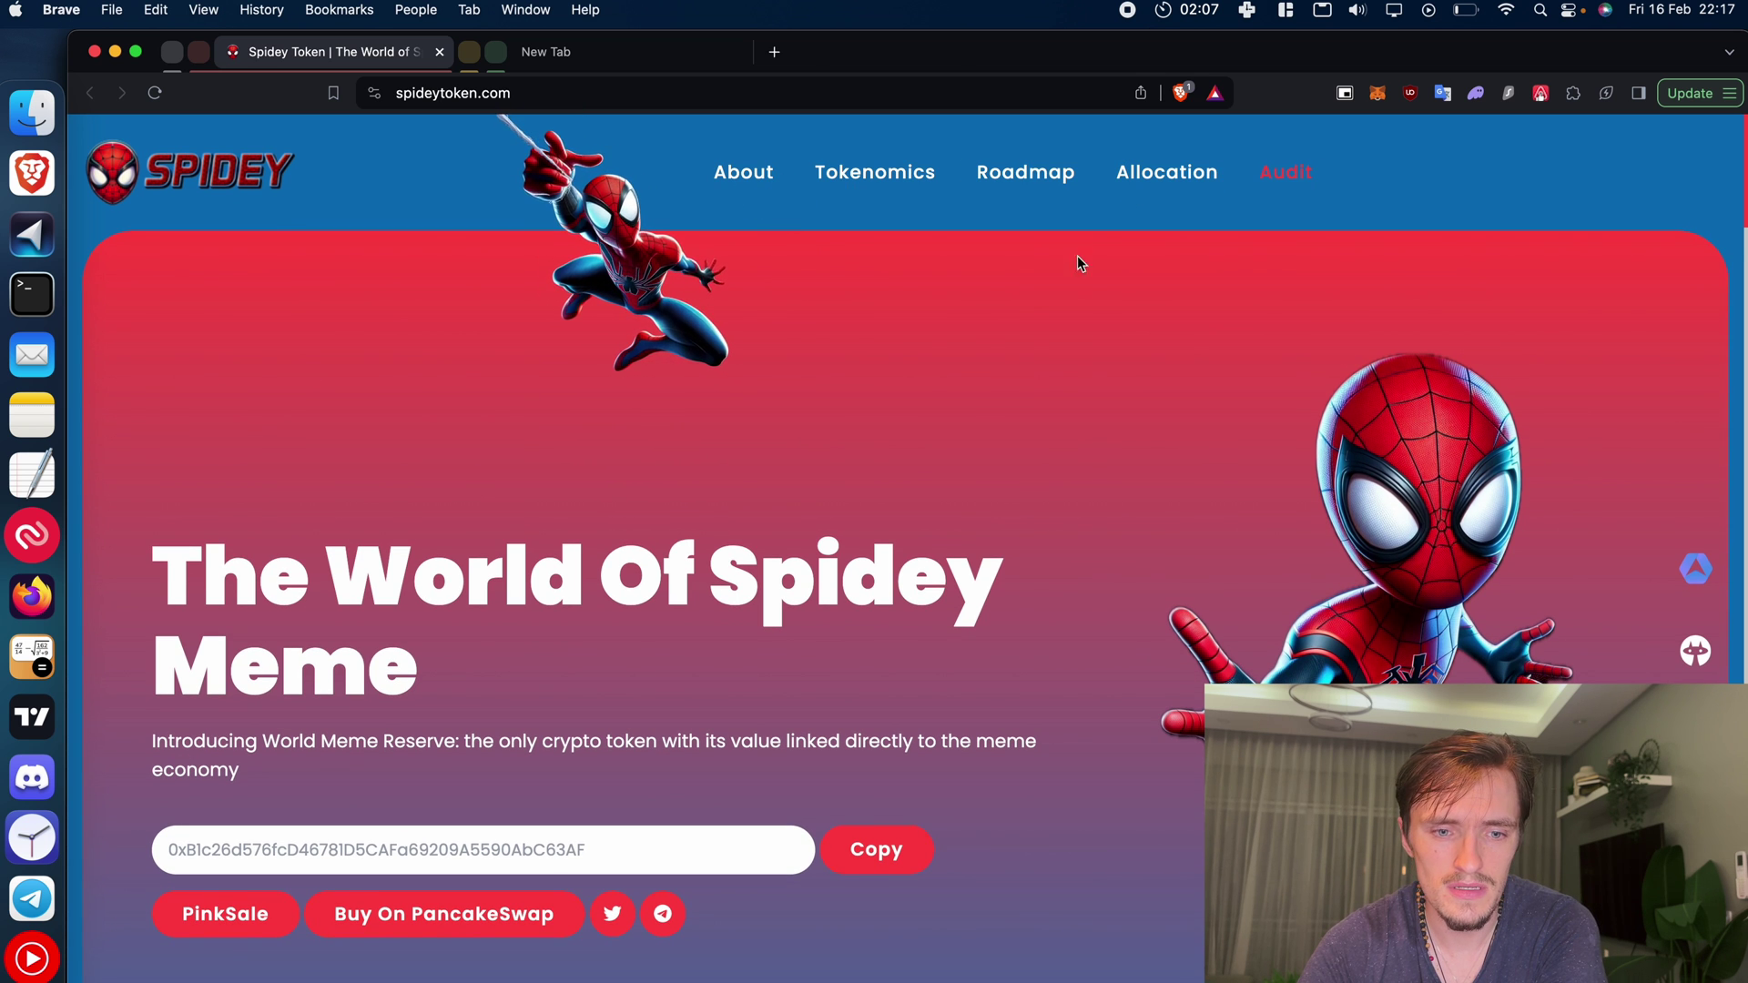
scroll(1042, 739, "down", 2)
scroll(1041, 740, "down", 10)
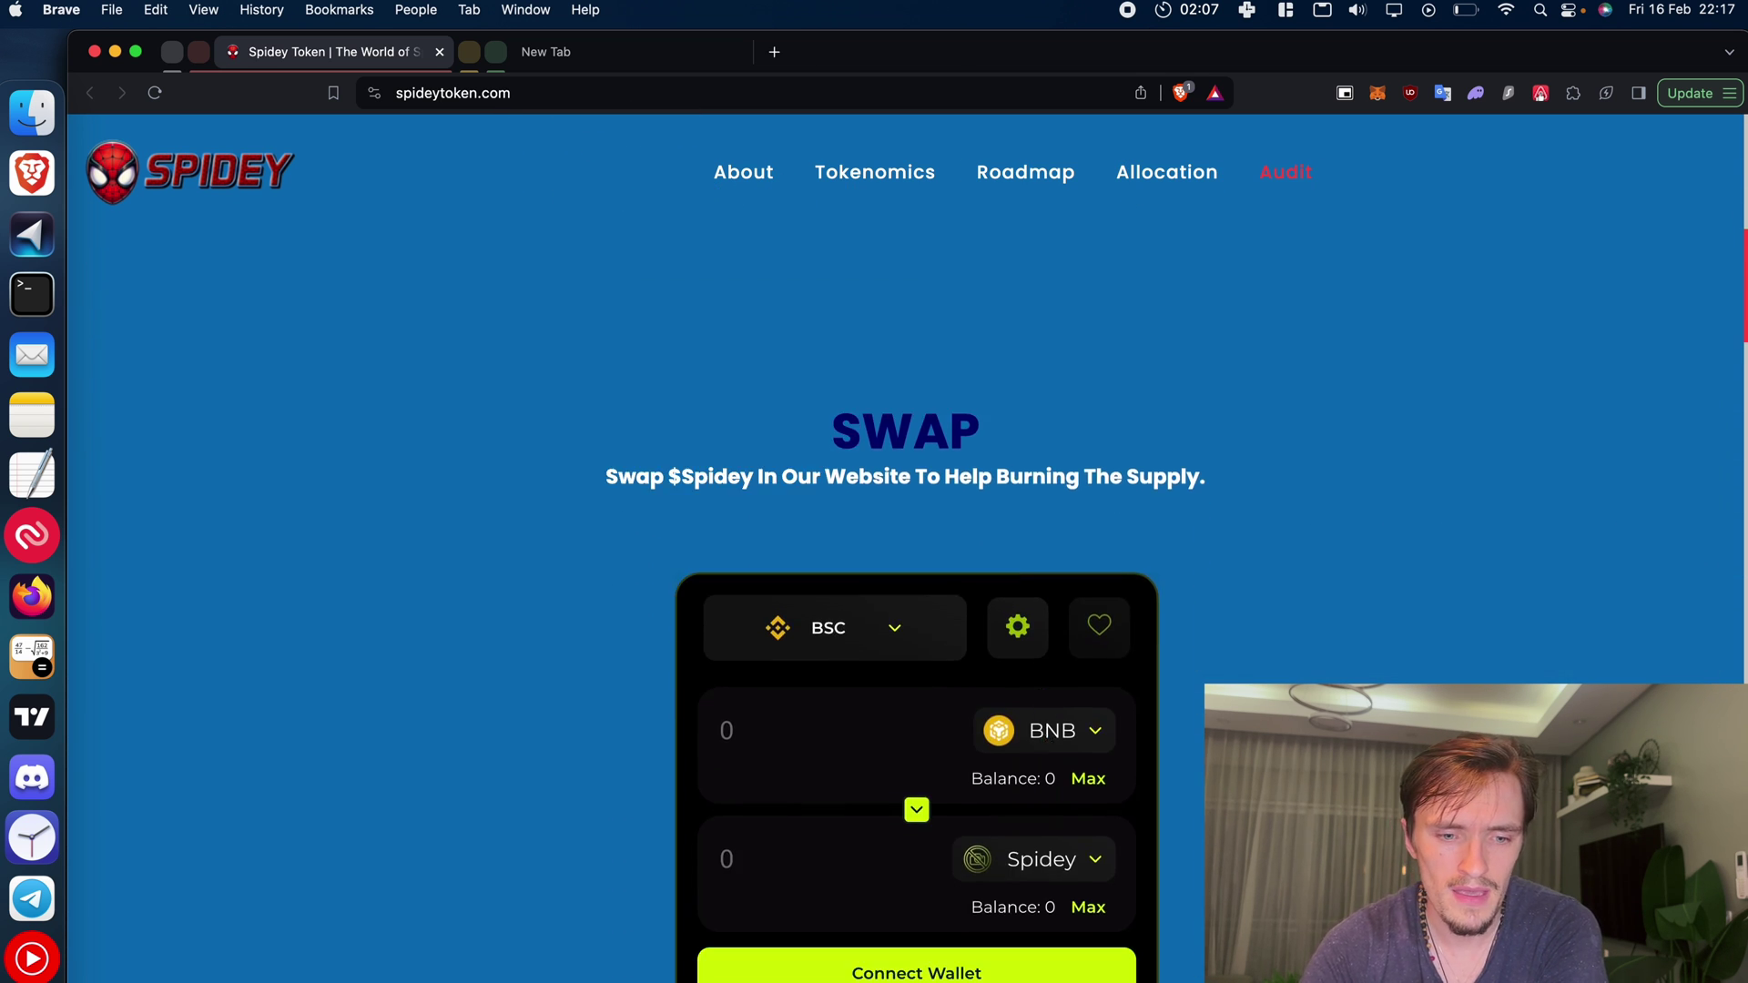
left_click(898, 576)
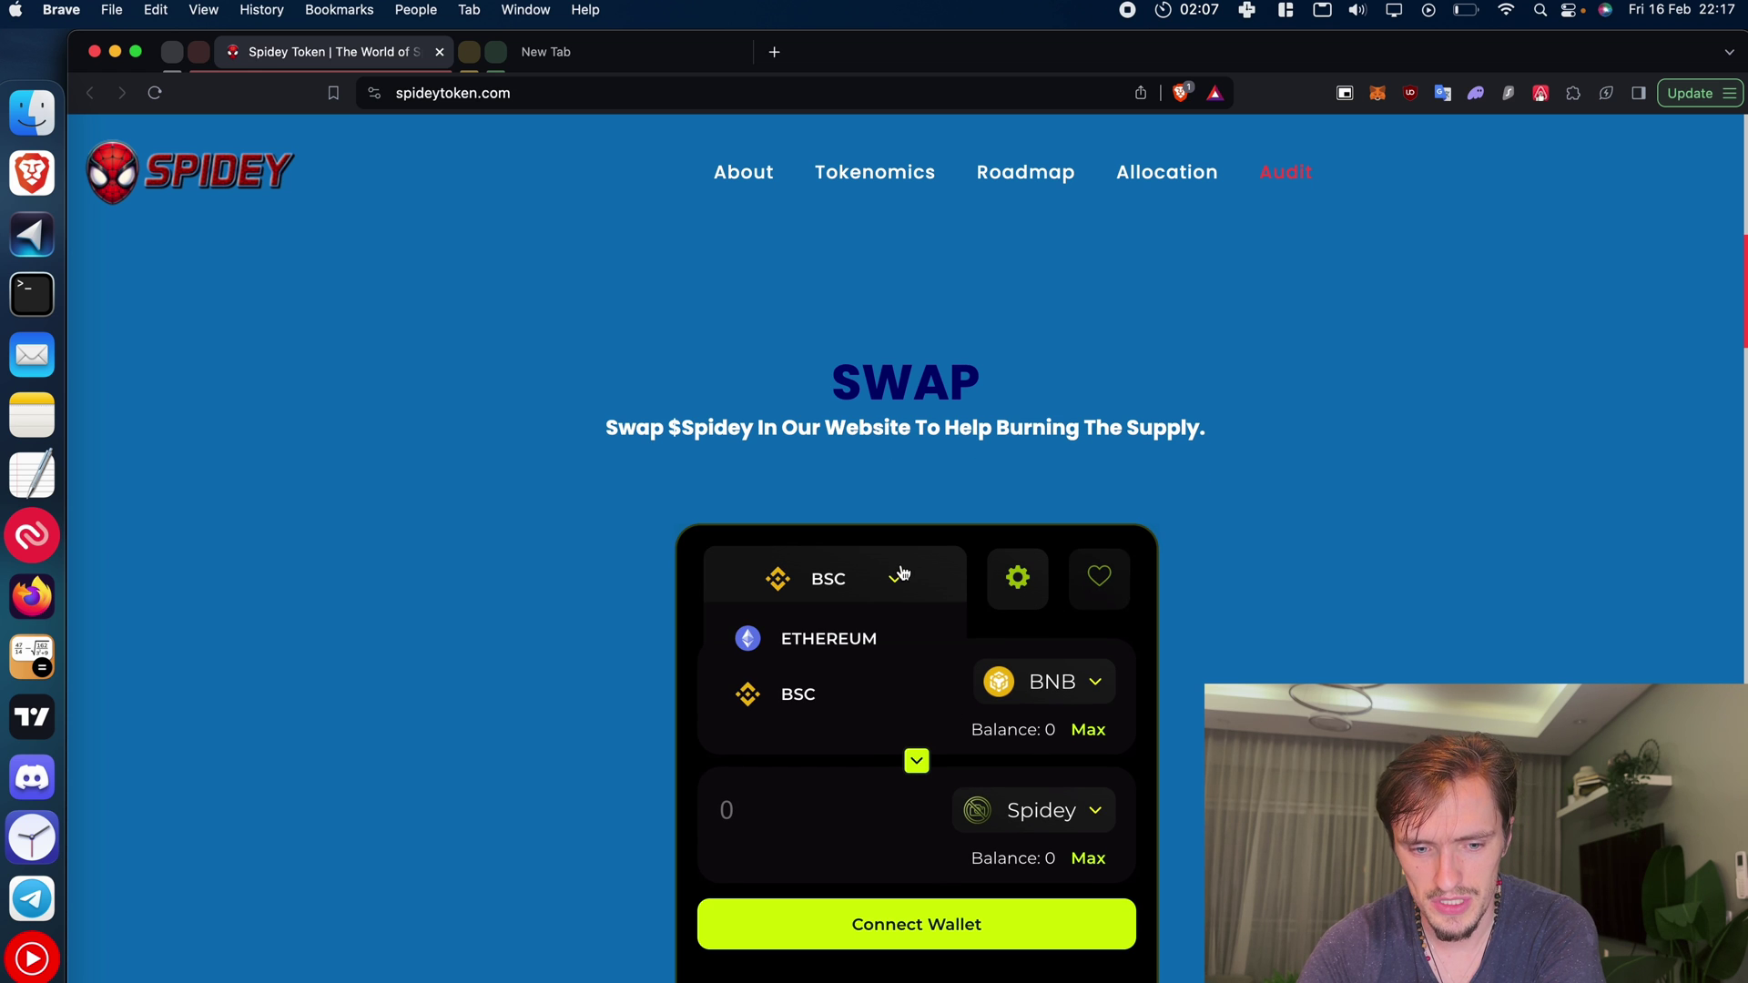
left_click(899, 576)
scroll(901, 573, "down", 4)
scroll(900, 573, "up", 2)
scroll(1196, 728, "up", 2)
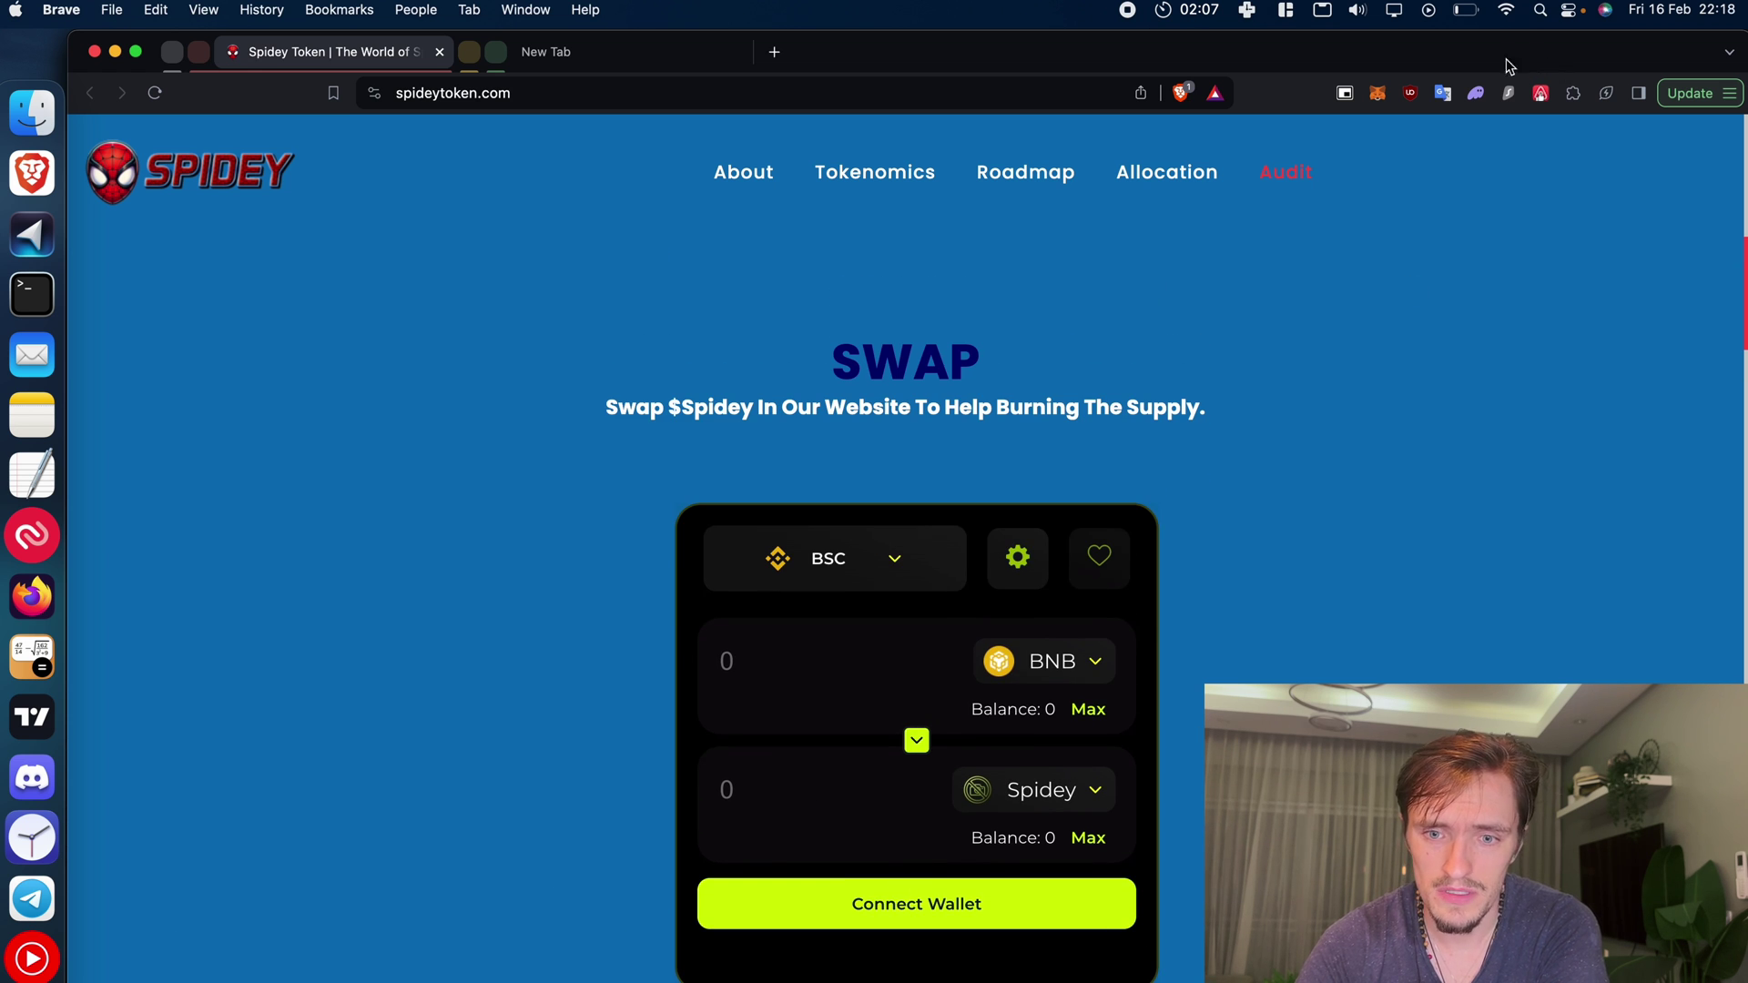
- Switch the wallet extension's network to BNB Smart Chain
left_click(1378, 93)
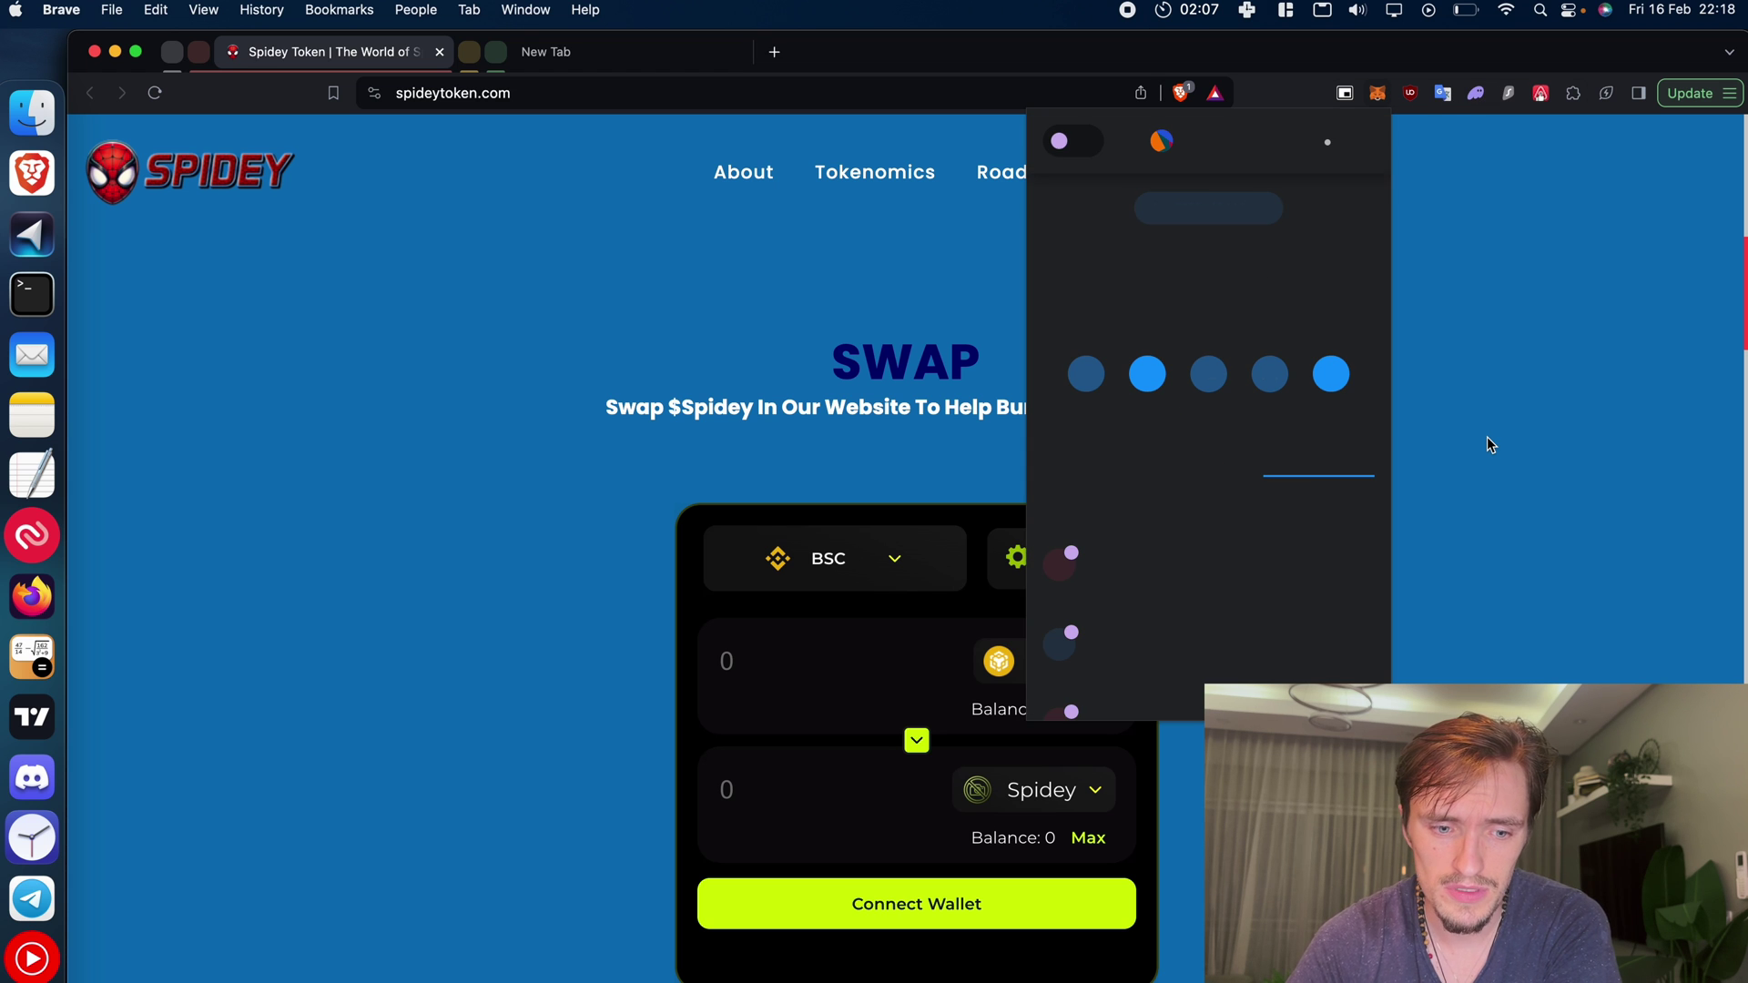
left_click(1072, 142)
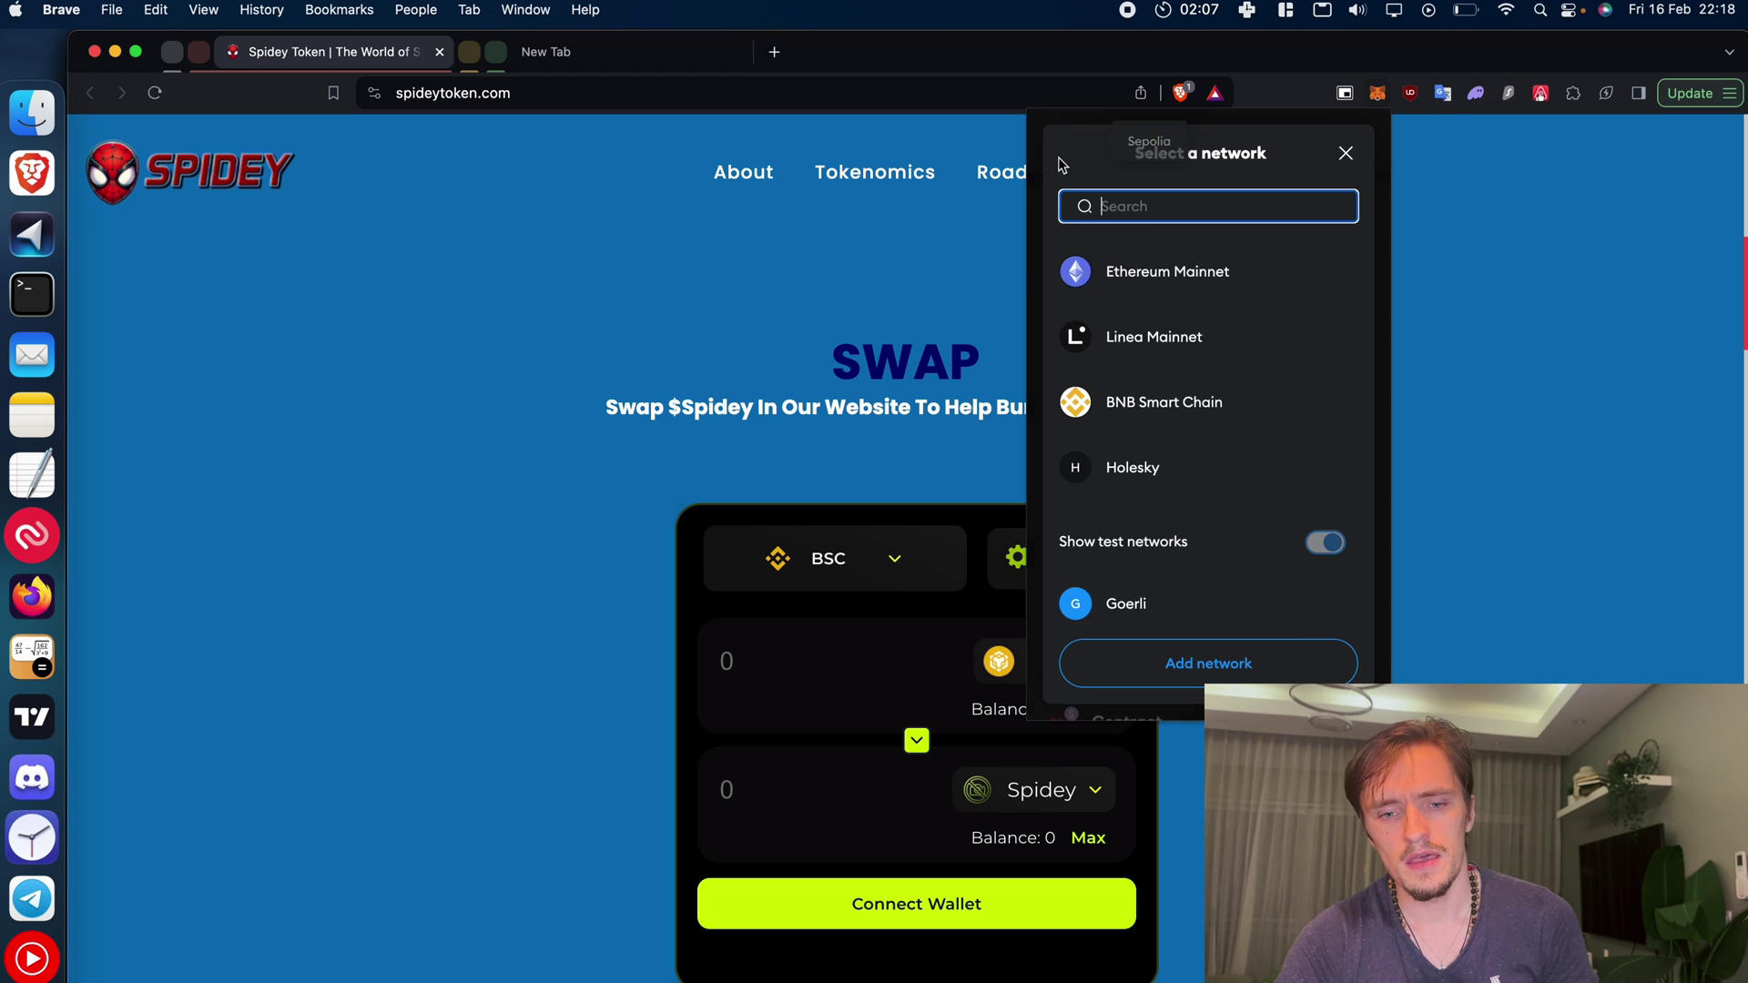
left_click(1151, 404)
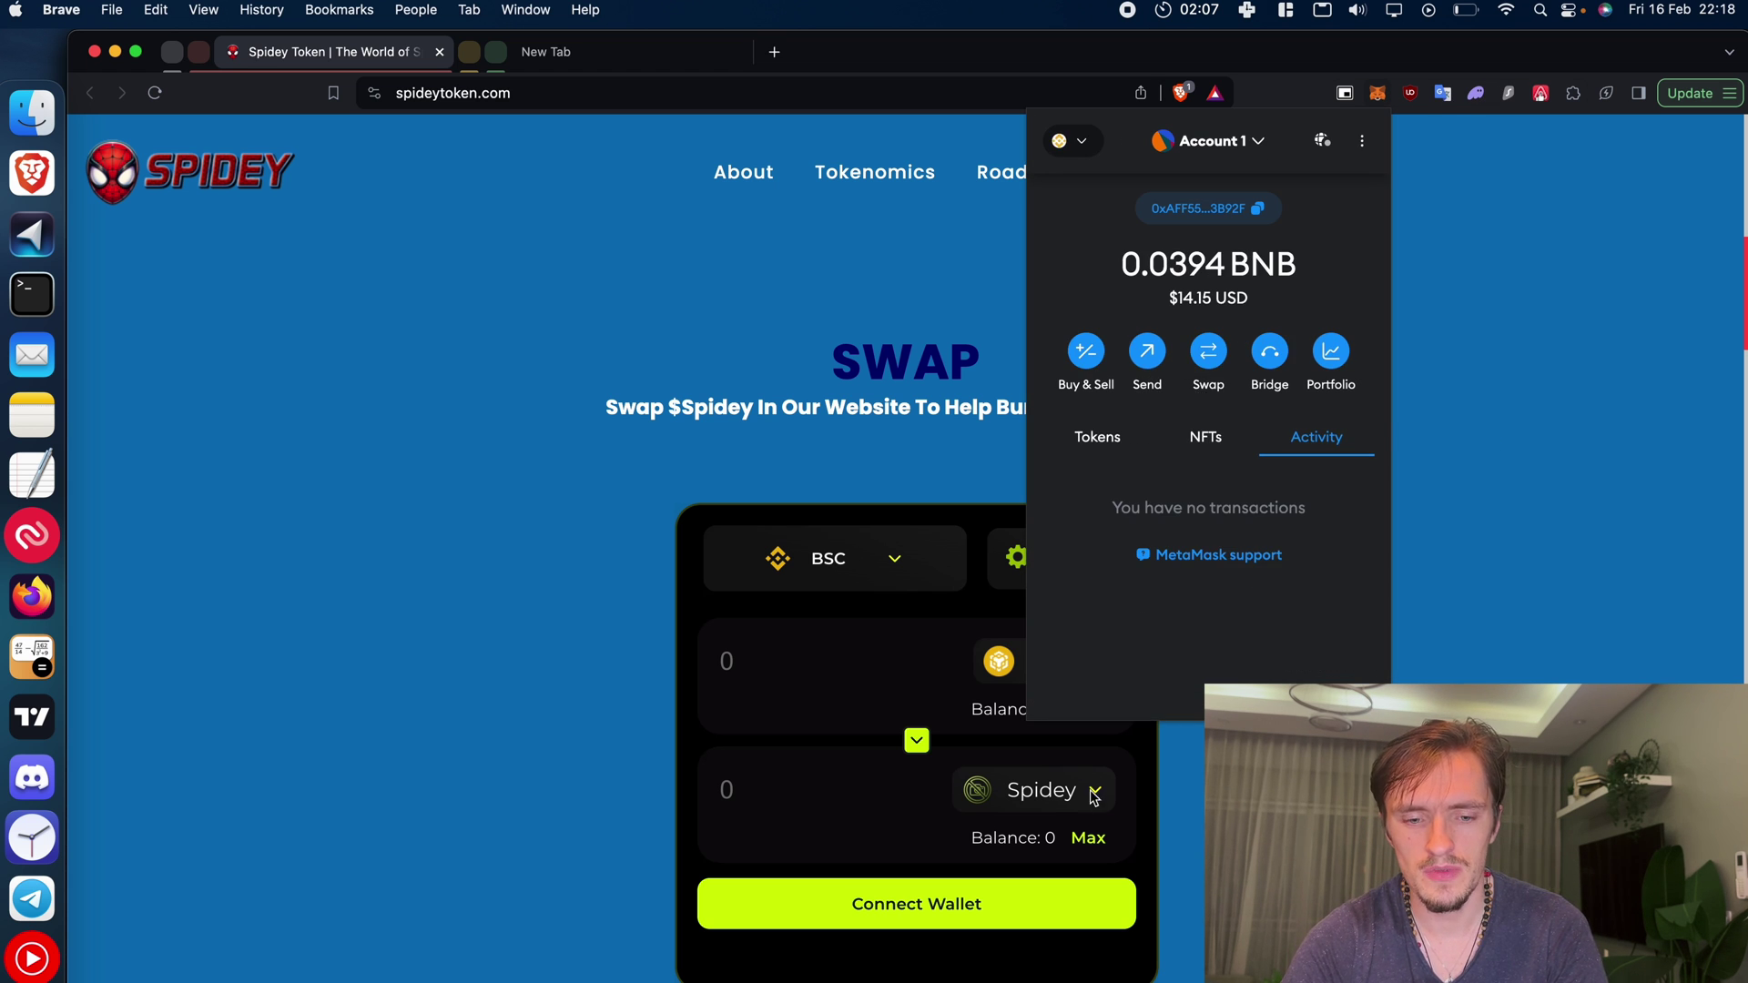
left_click(976, 843)
- Enter 0.001 BNB and connect the browser's injected wallet to the Spidey site
left_click(881, 654)
type("0.001")
left_click(913, 906)
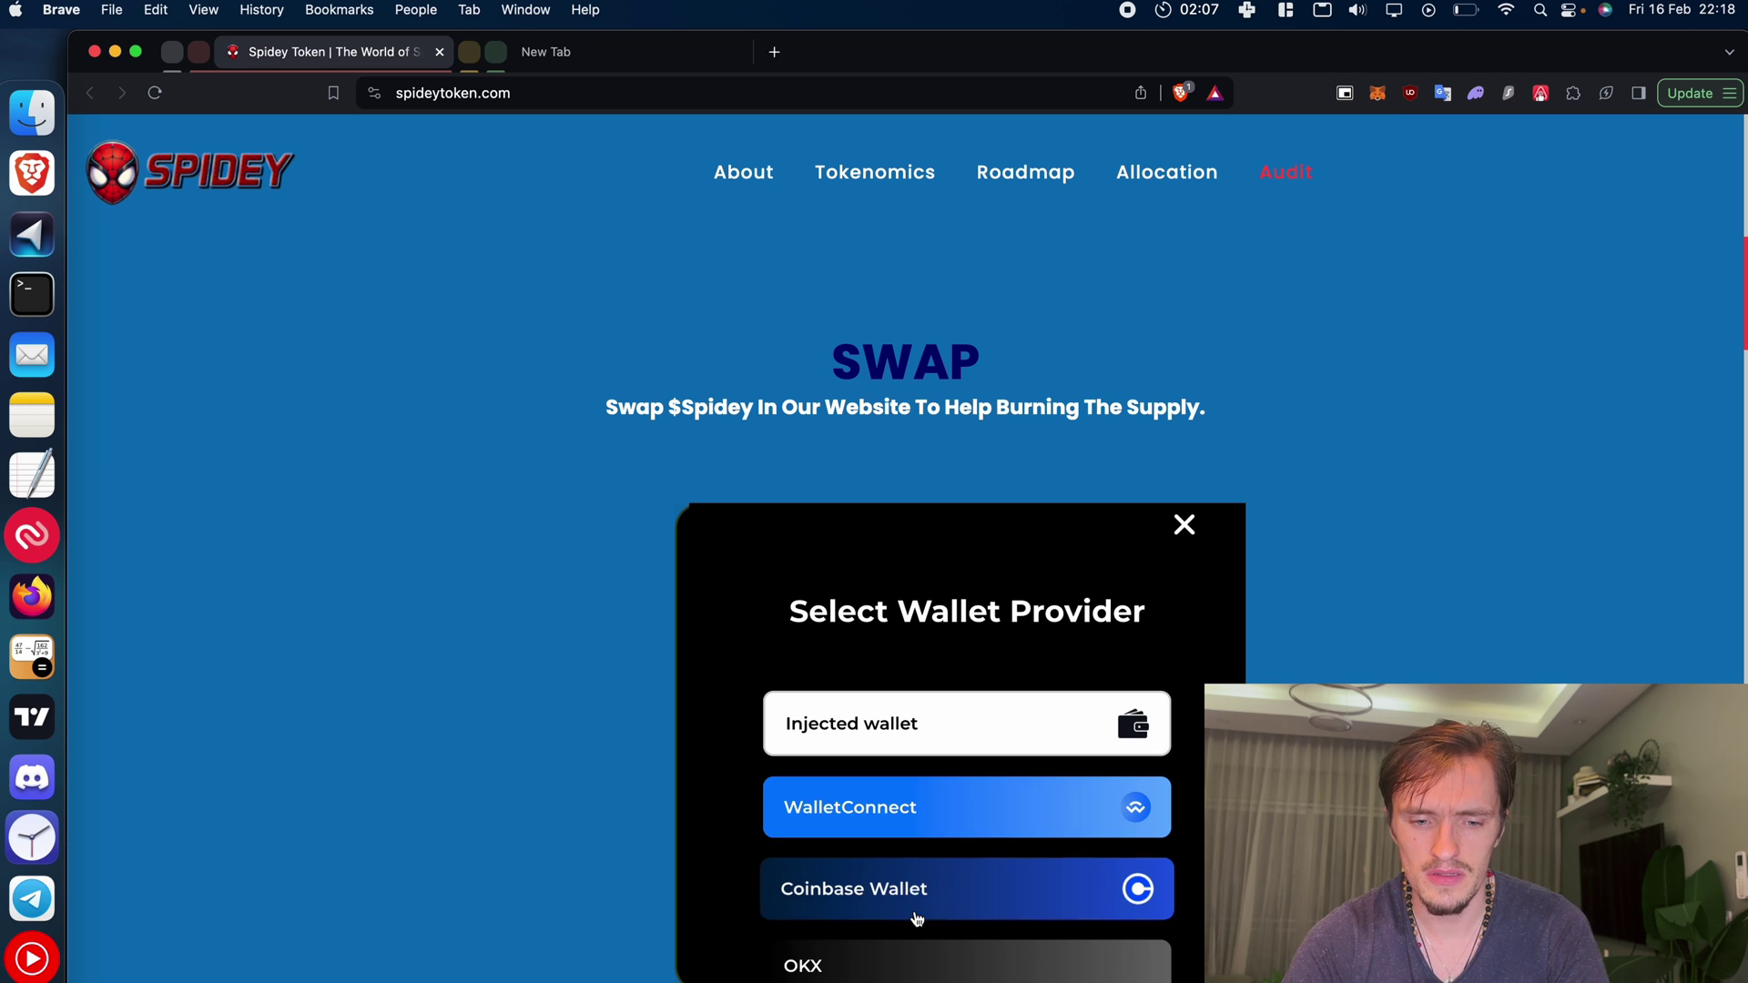
left_click(1062, 751)
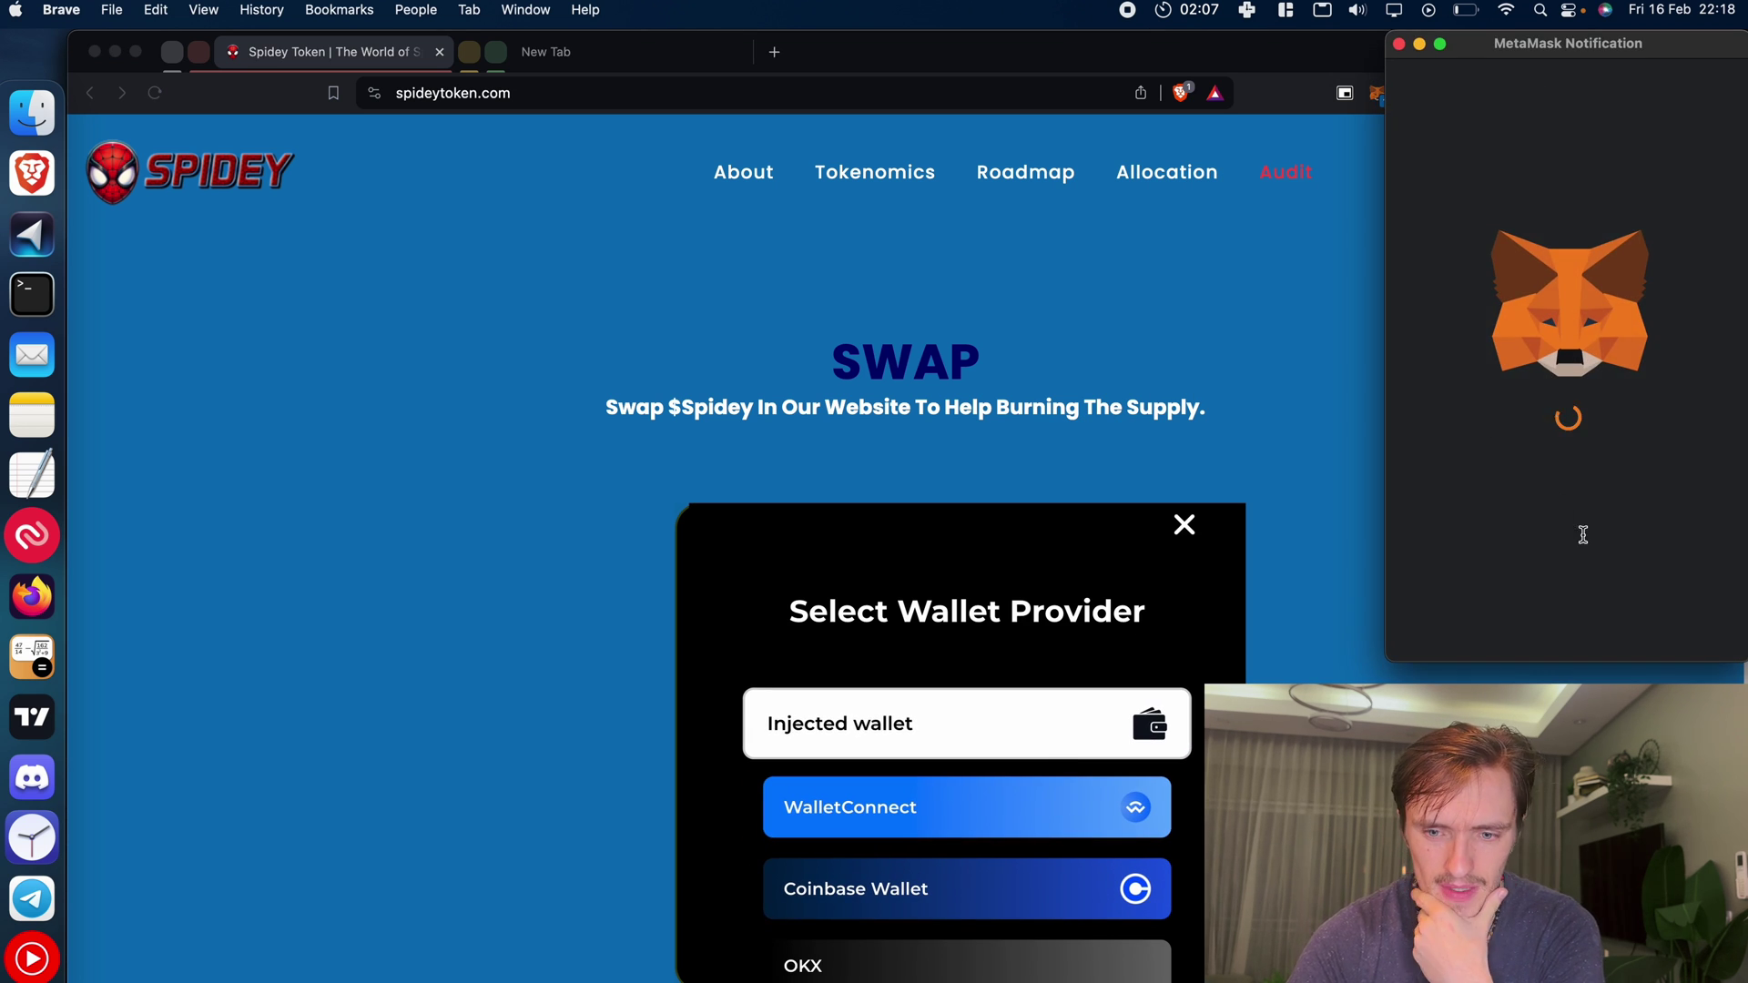
scroll(1580, 538, "down", 1)
left_click(1621, 622)
left_click(1617, 627)
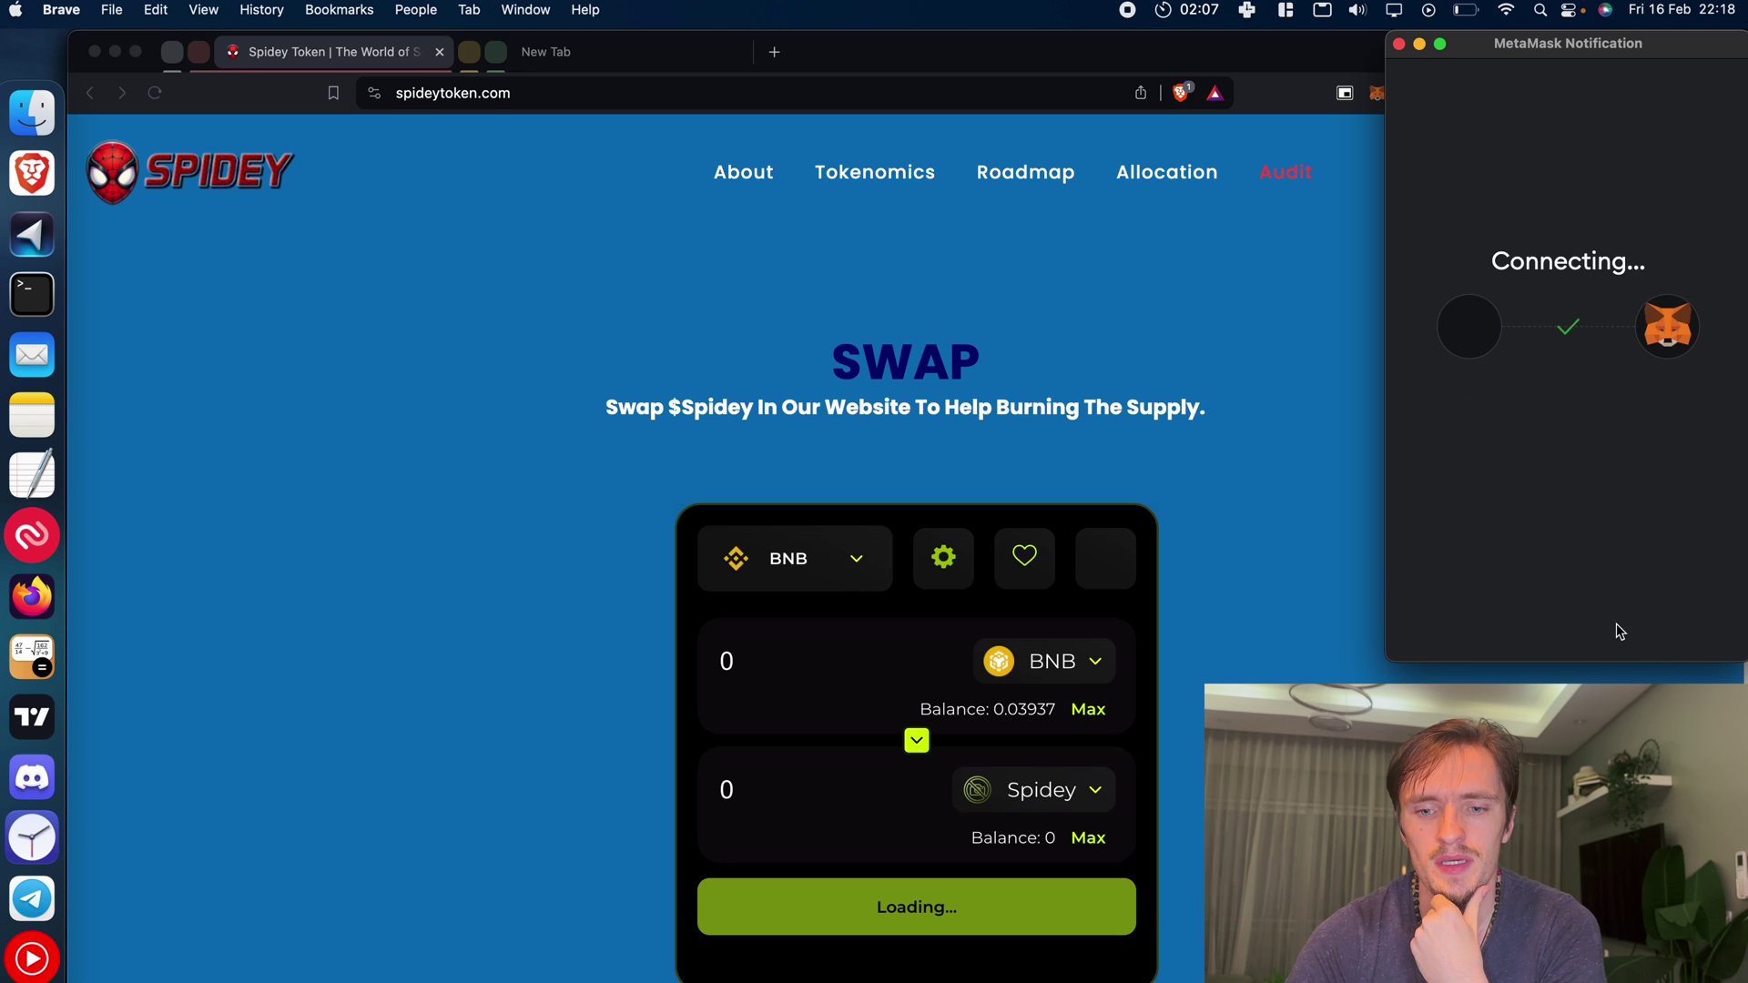
- Re-enter 0.001 BNB and submit the swap for Spidey tokens
left_click(837, 670)
type("0.001")
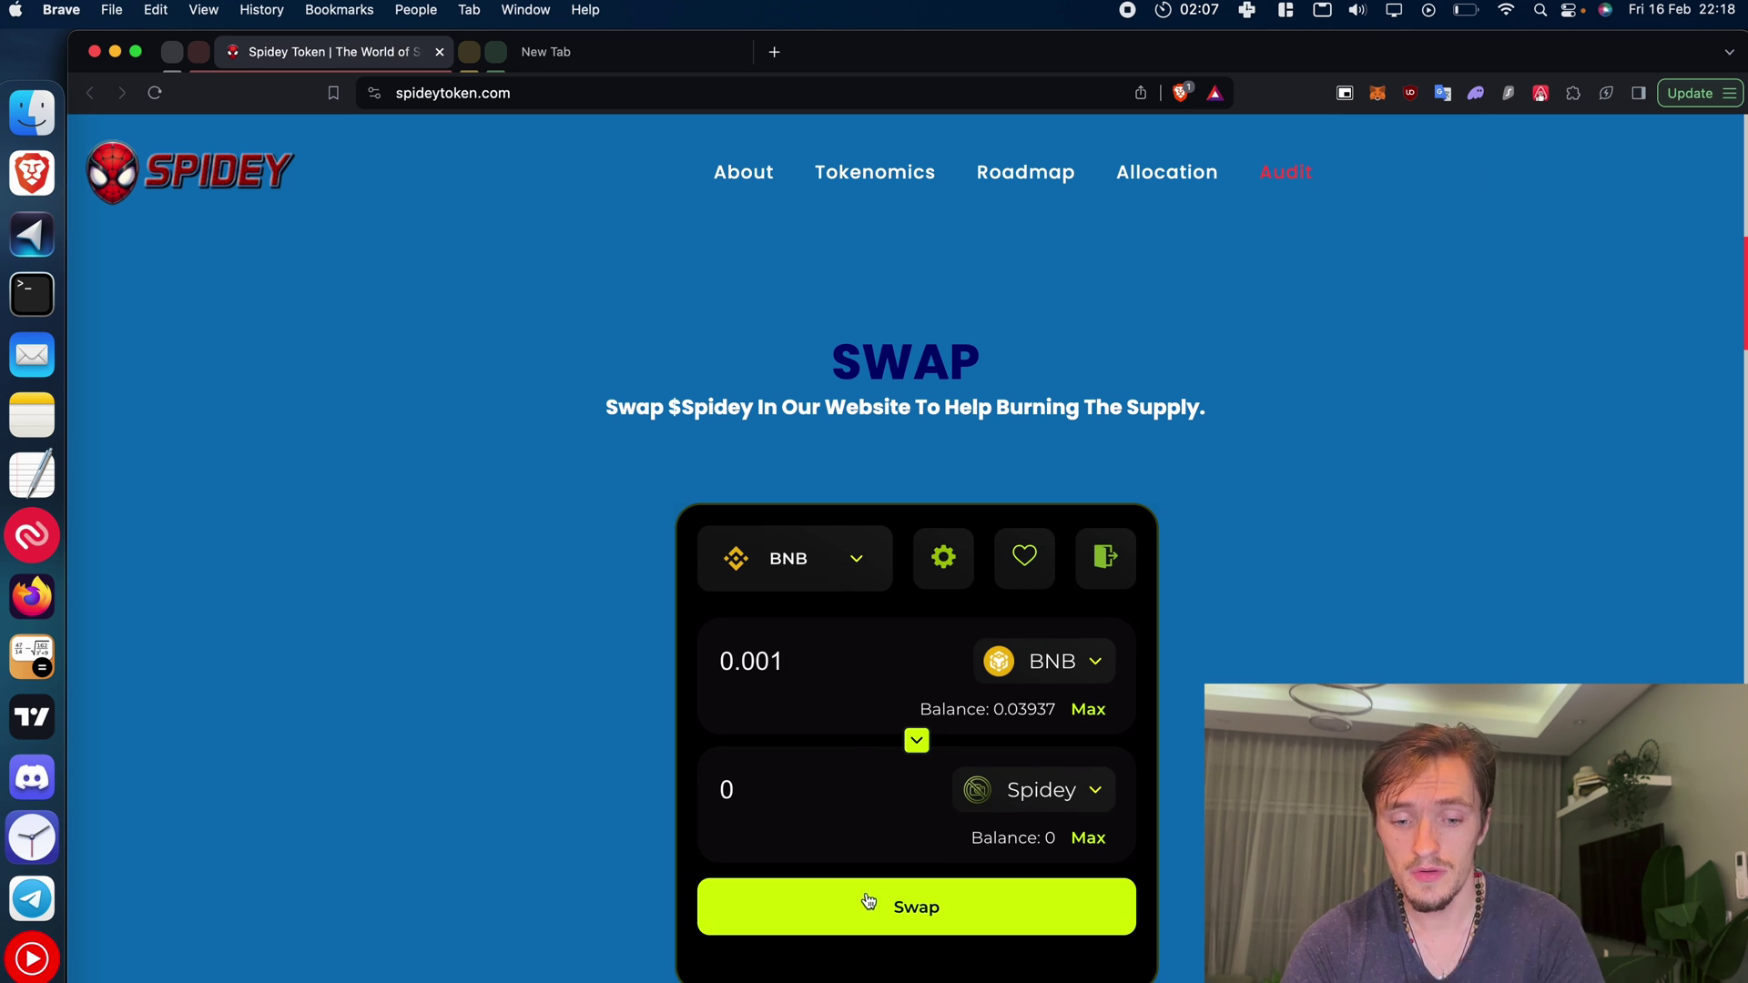
left_click(872, 906)
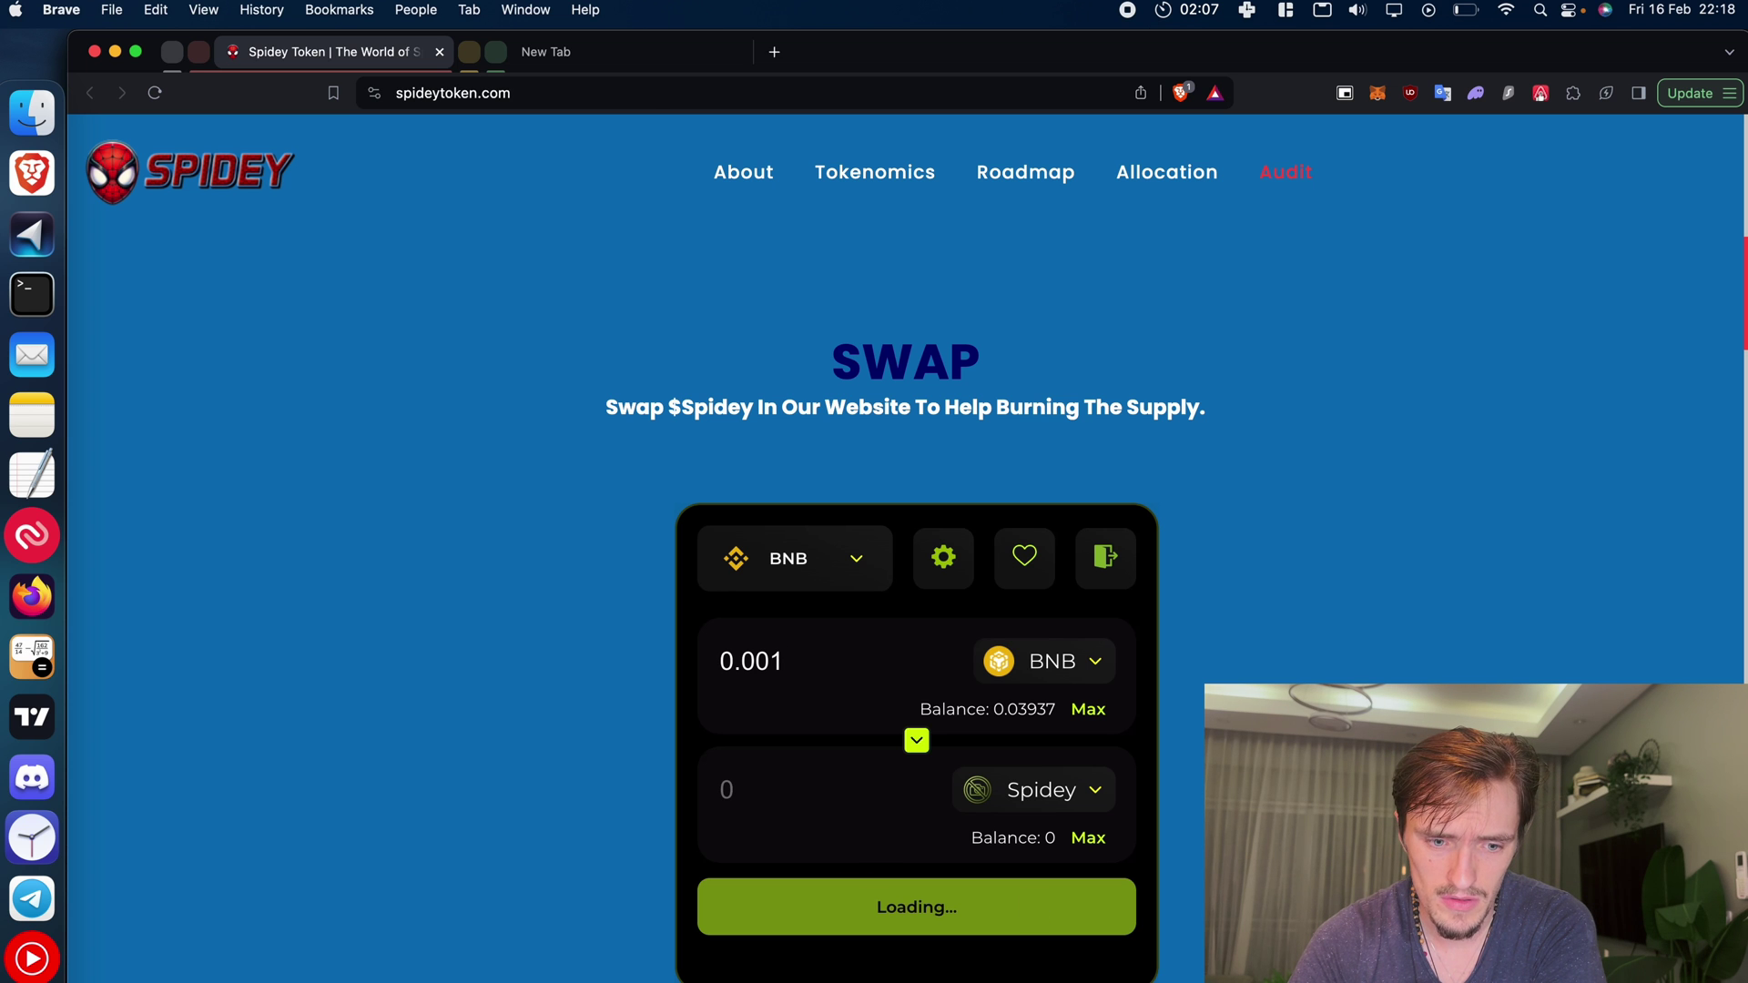
scroll(906, 607, "down", 7)
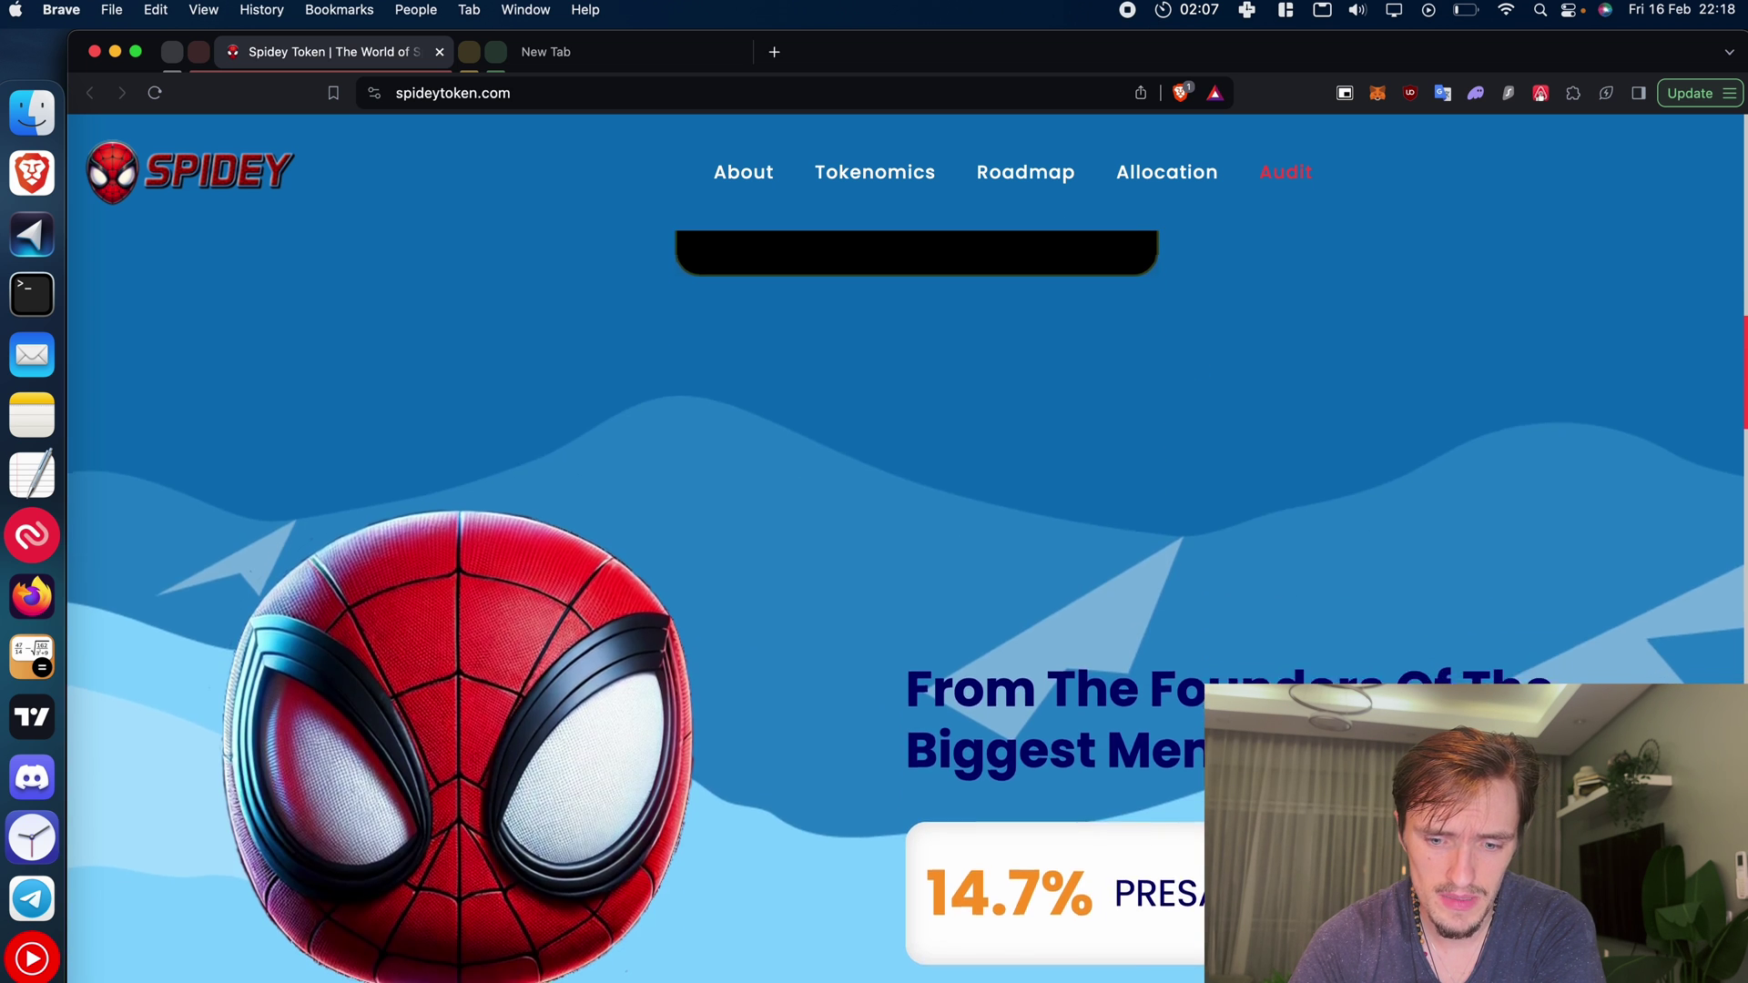
scroll(906, 606, "up", 5)
scroll(1116, 628, "up", 3)
scroll(1116, 628, "down", 1)
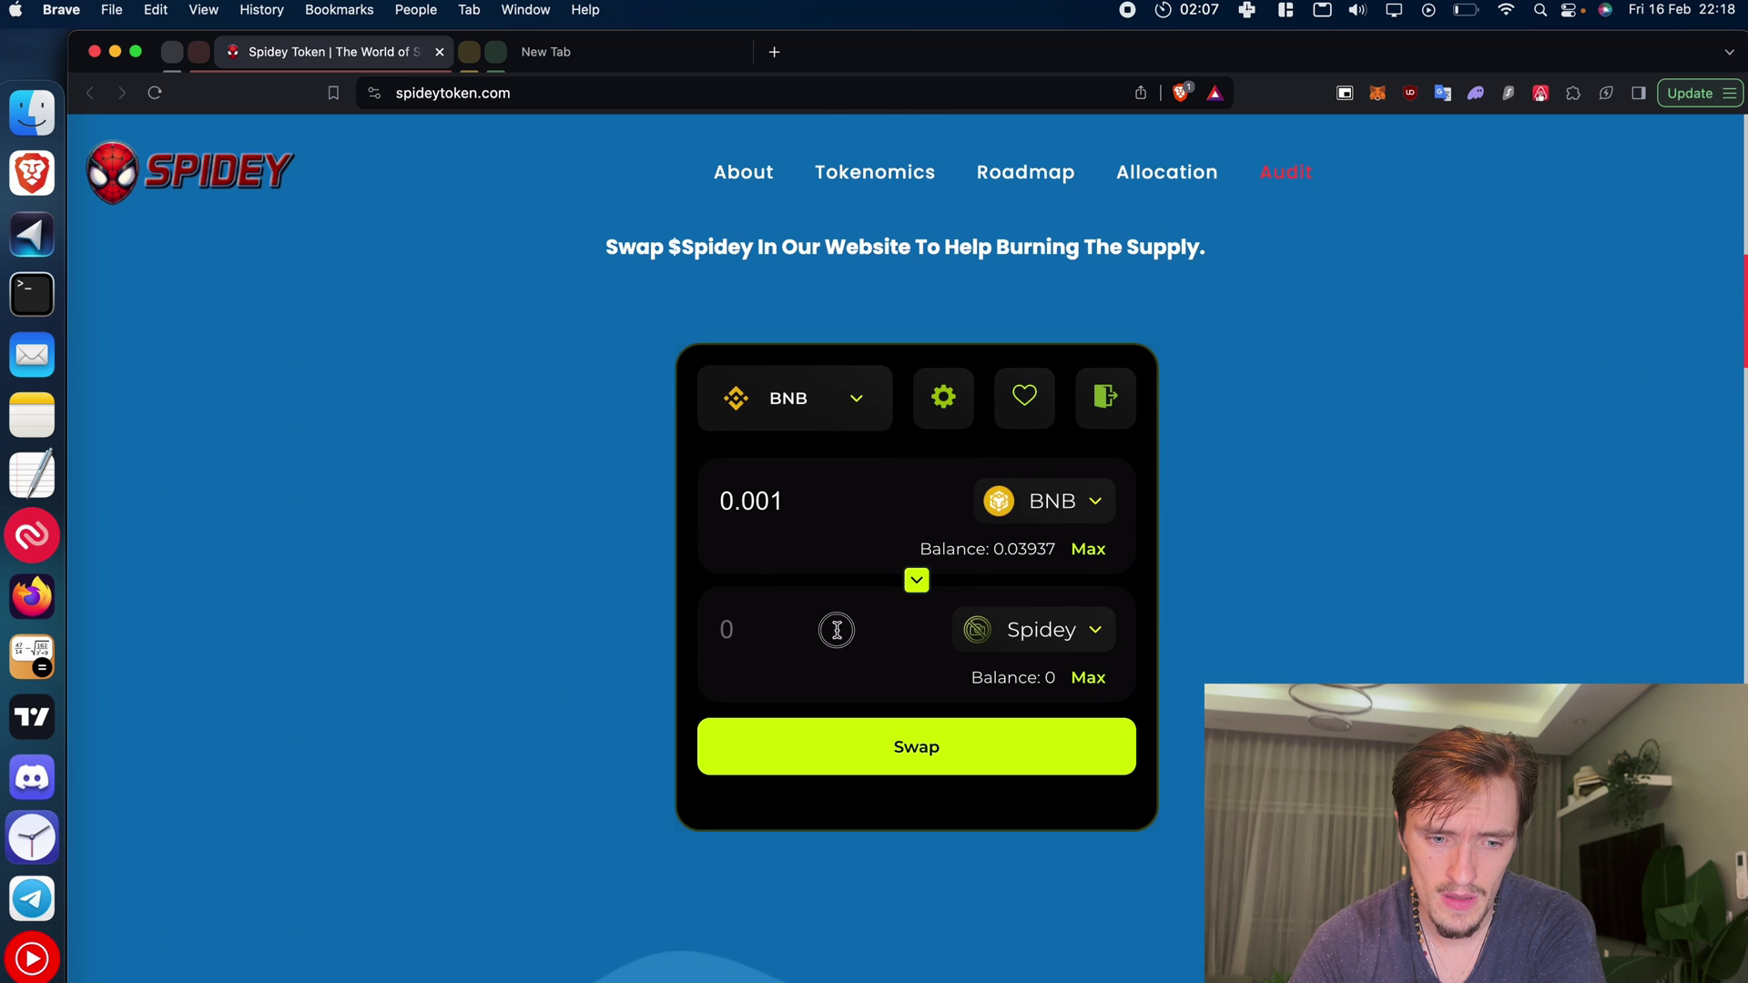
- Check the wallet for transactions, then correct the BNB amount back to 0.001
left_click(855, 495)
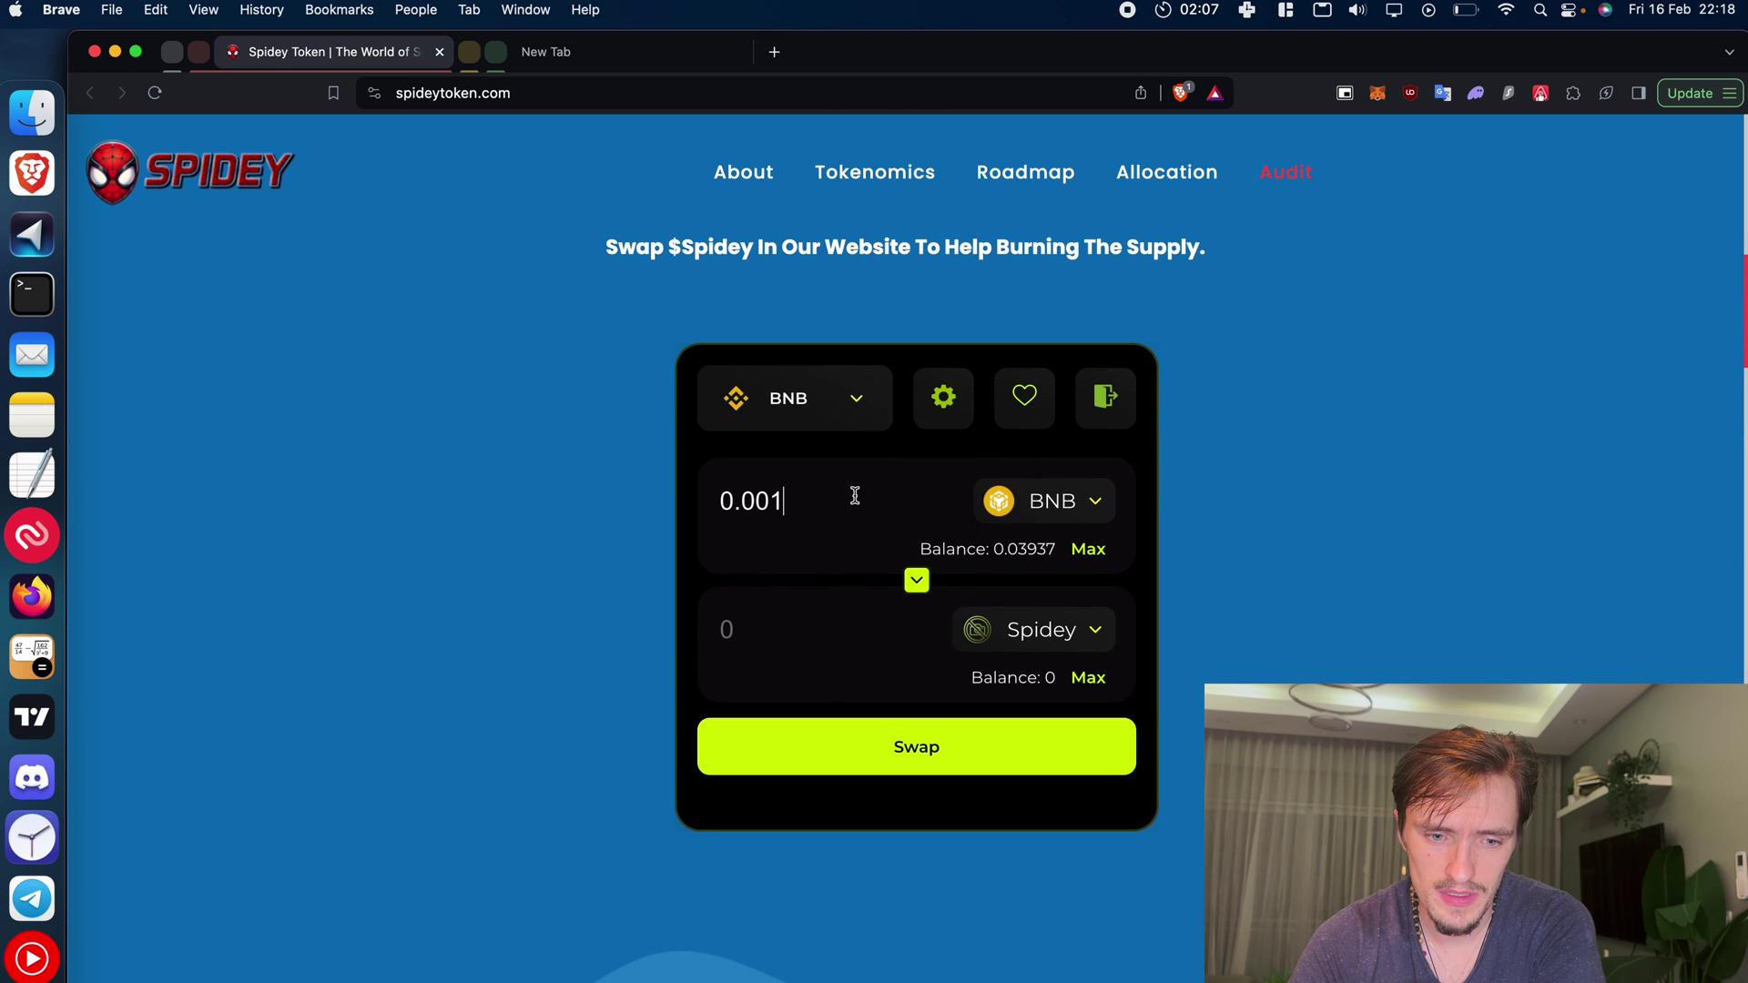
left_click(1378, 95)
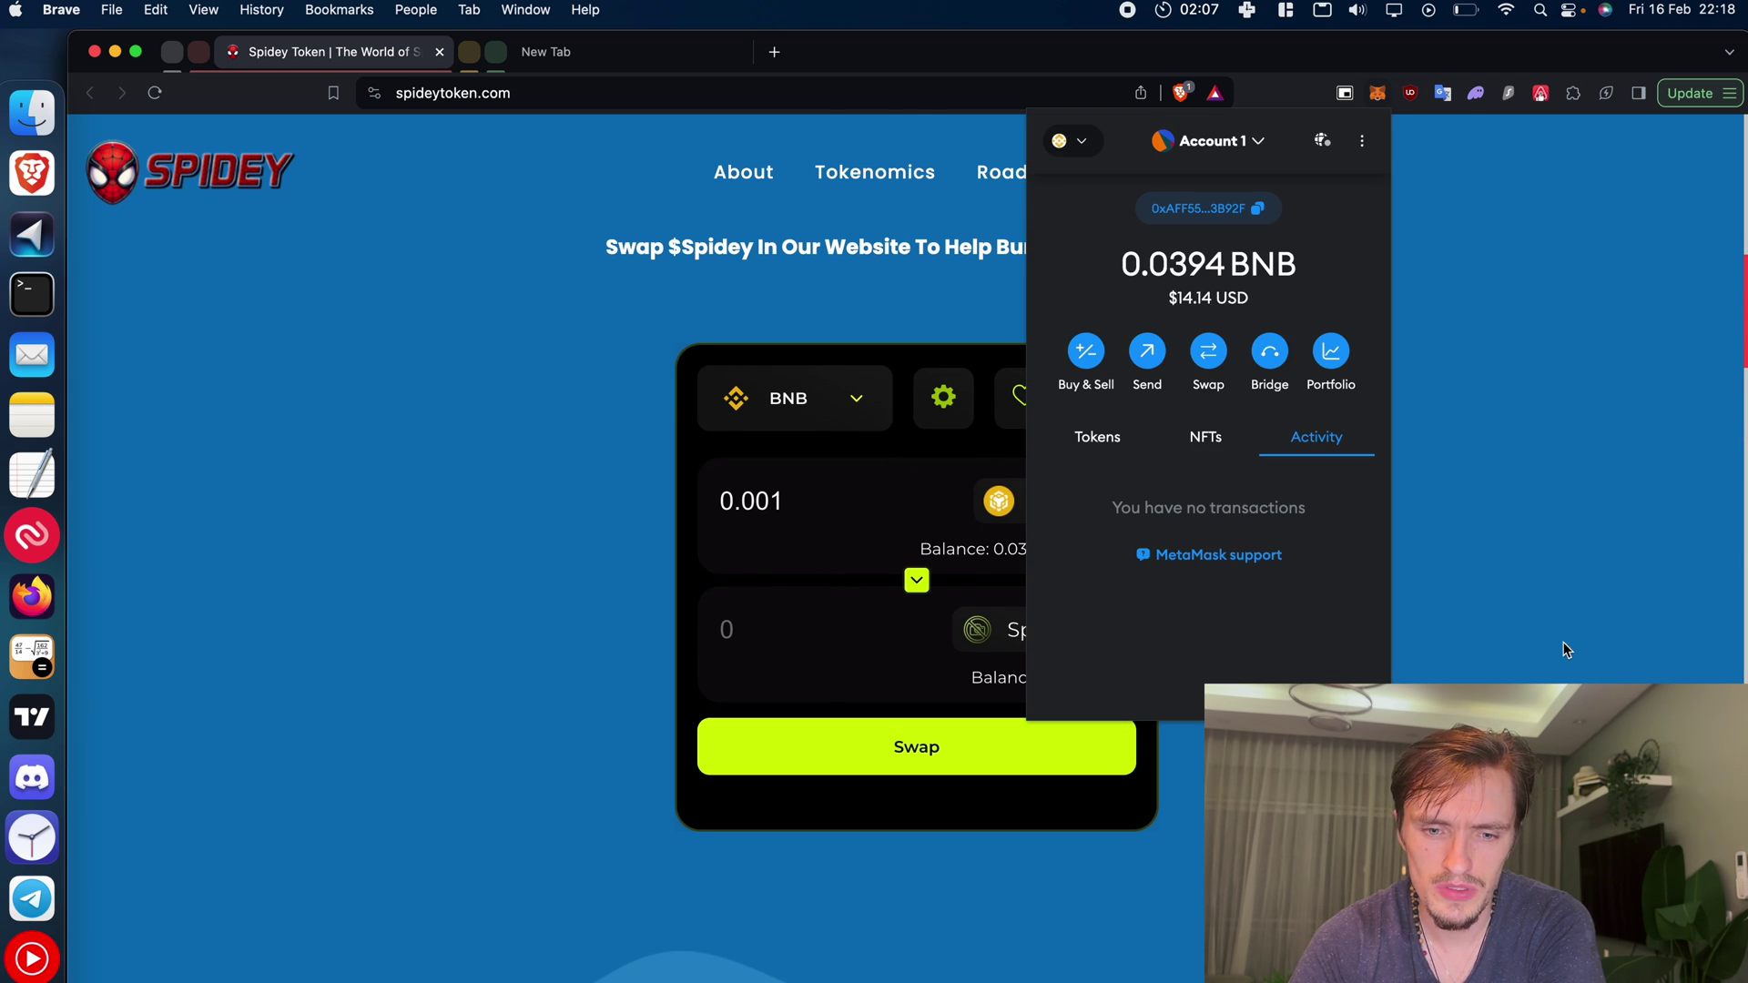
left_click(702, 632)
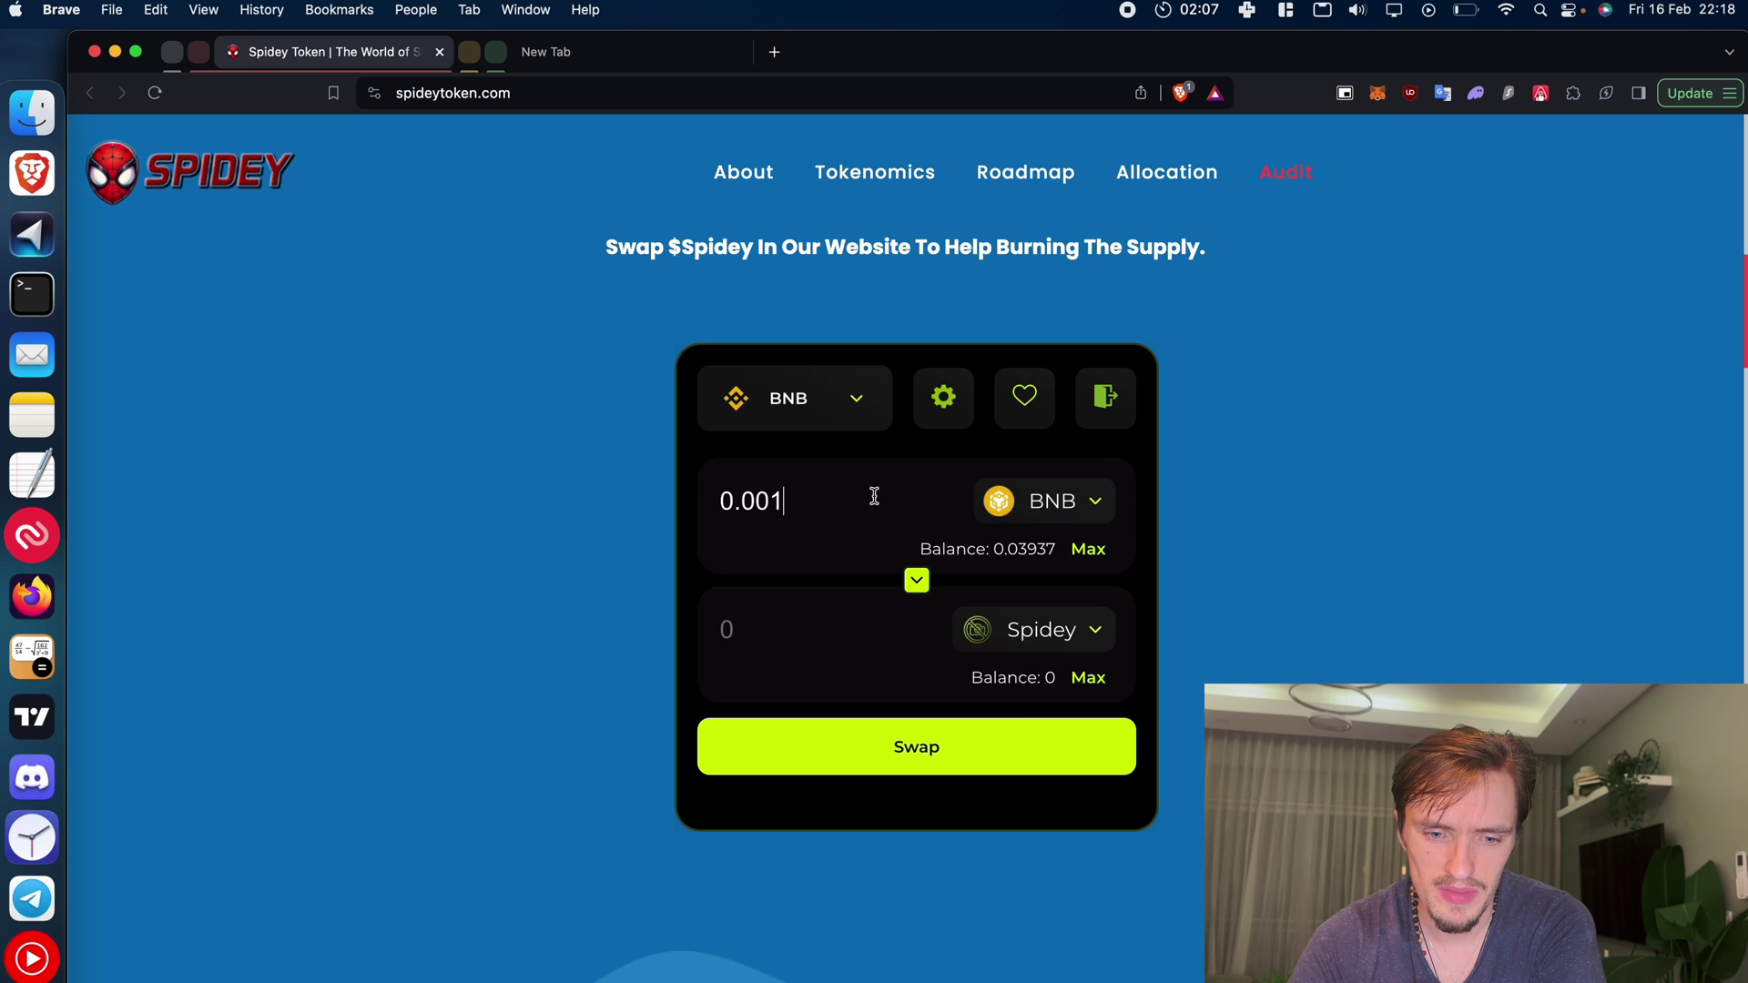
key("BackSpace")
type("1")
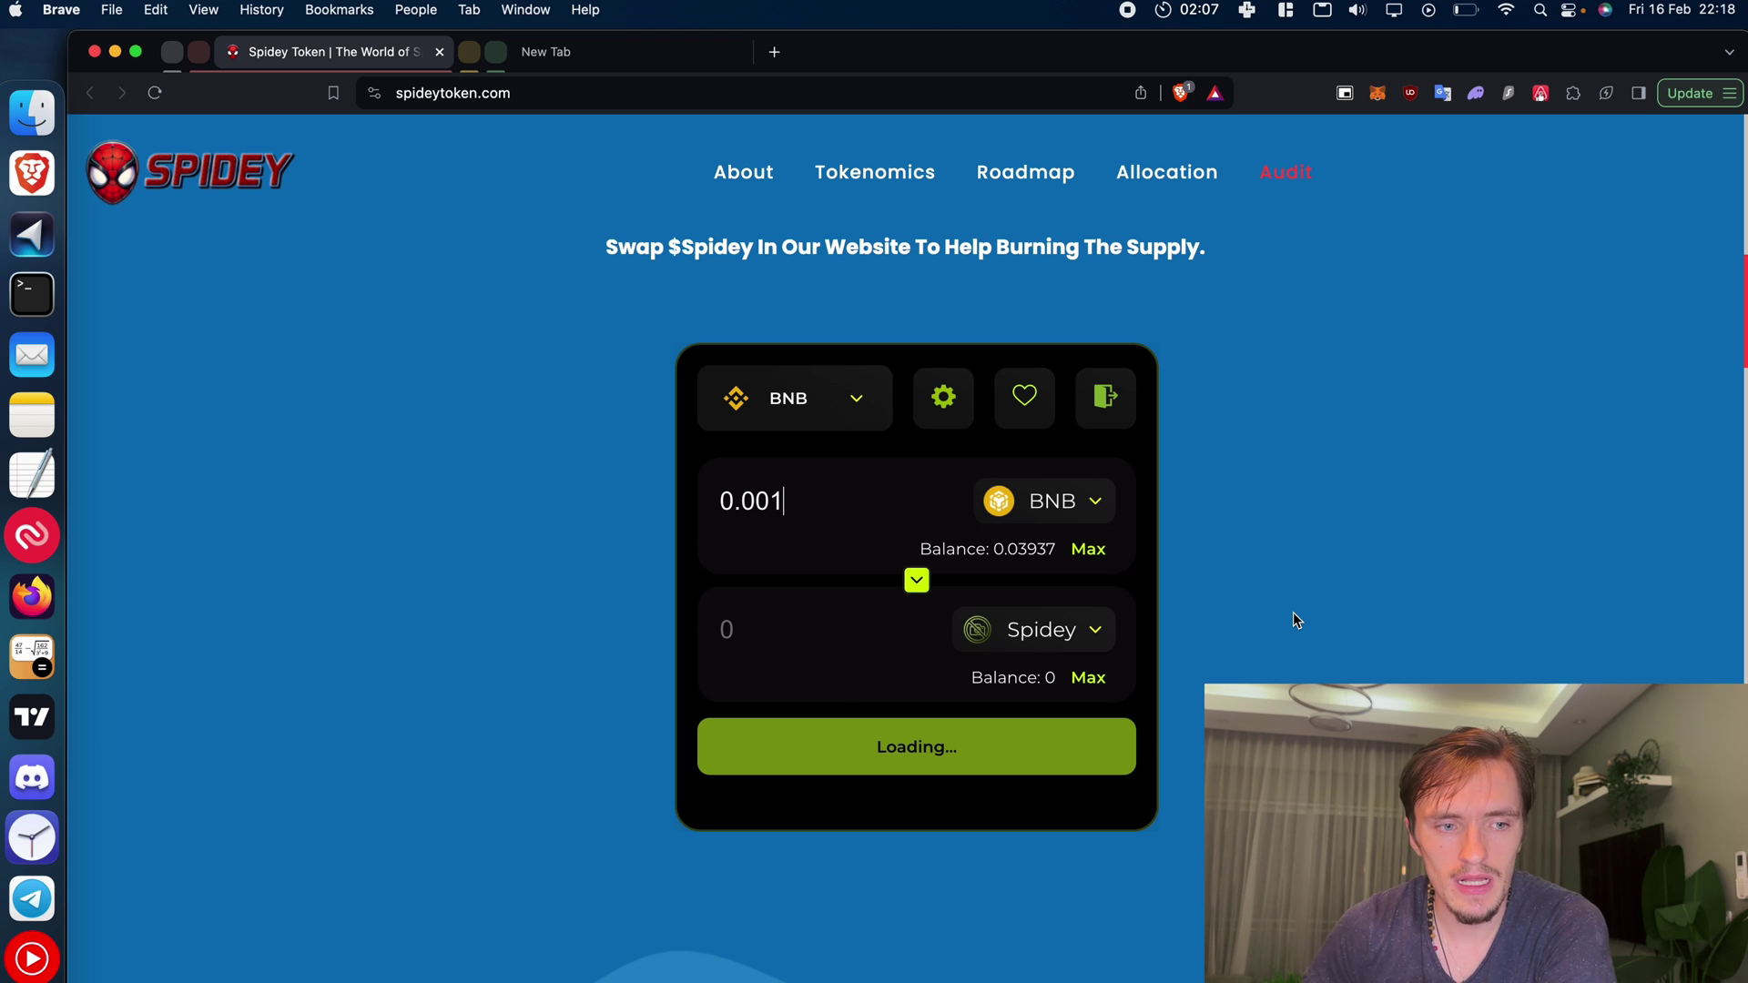
- Switch to the BCOIN page on Ave.ai, cancelling the reload prompt, and collapse the Spidey tab group
left_click(468, 54)
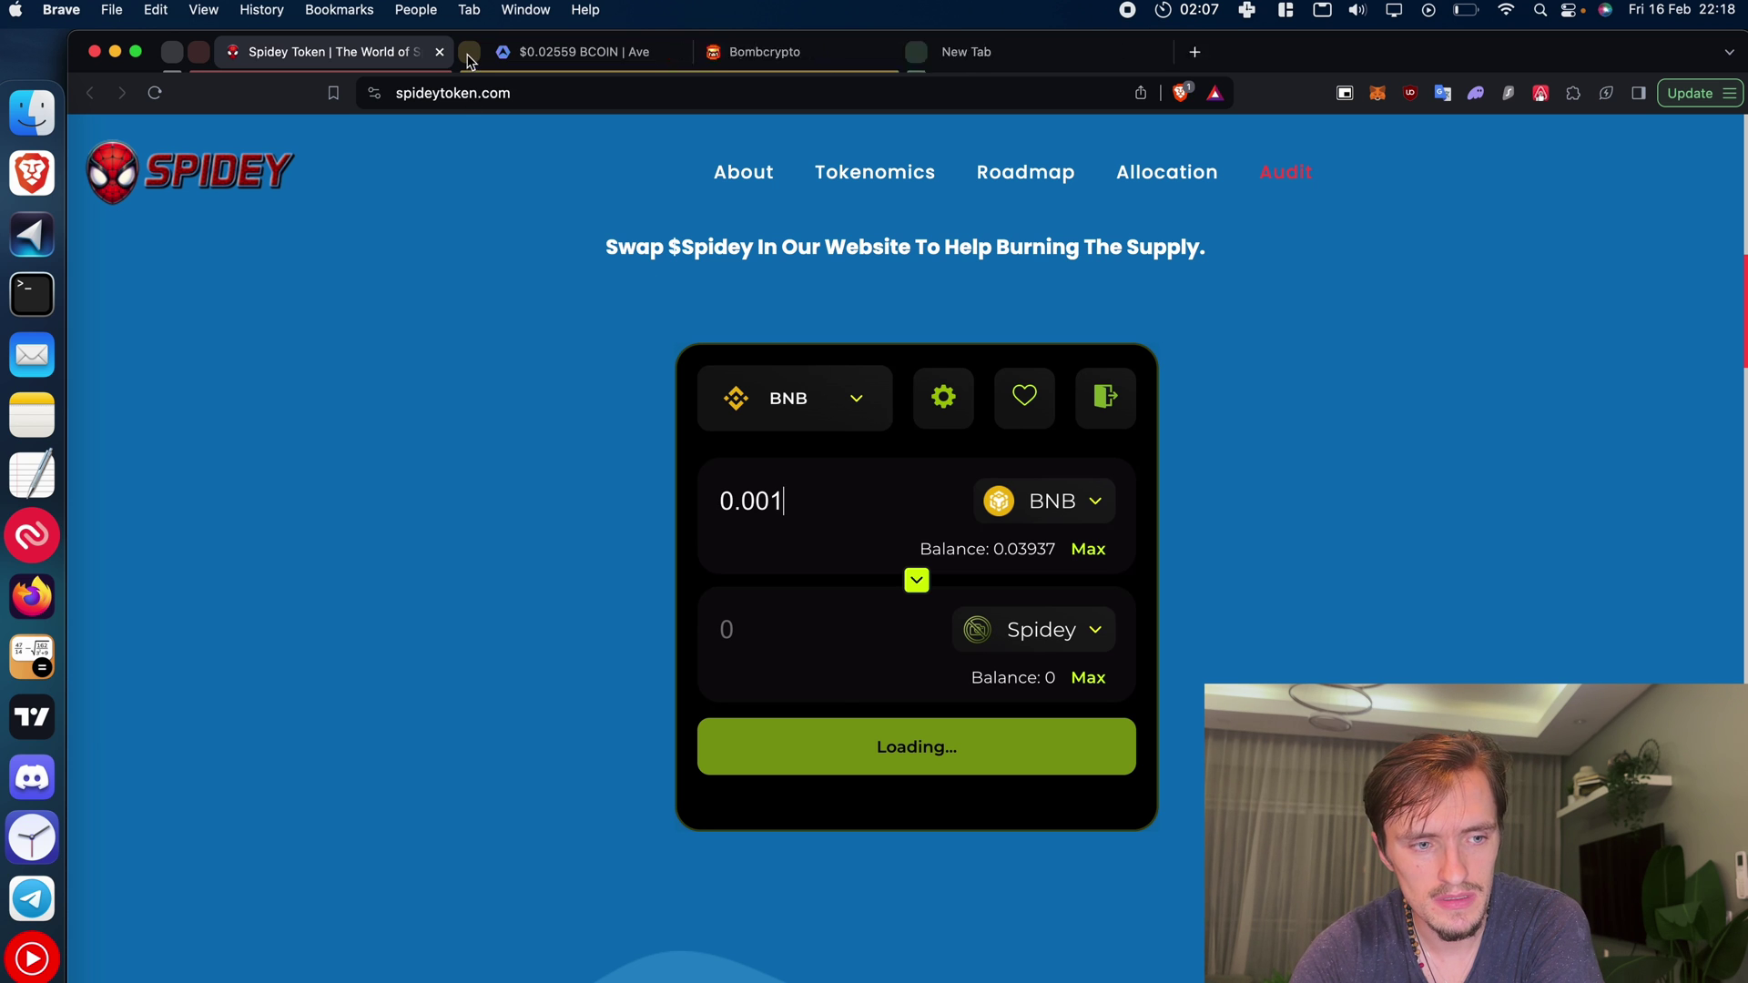
key("ctrl+Tab")
key("super+r")
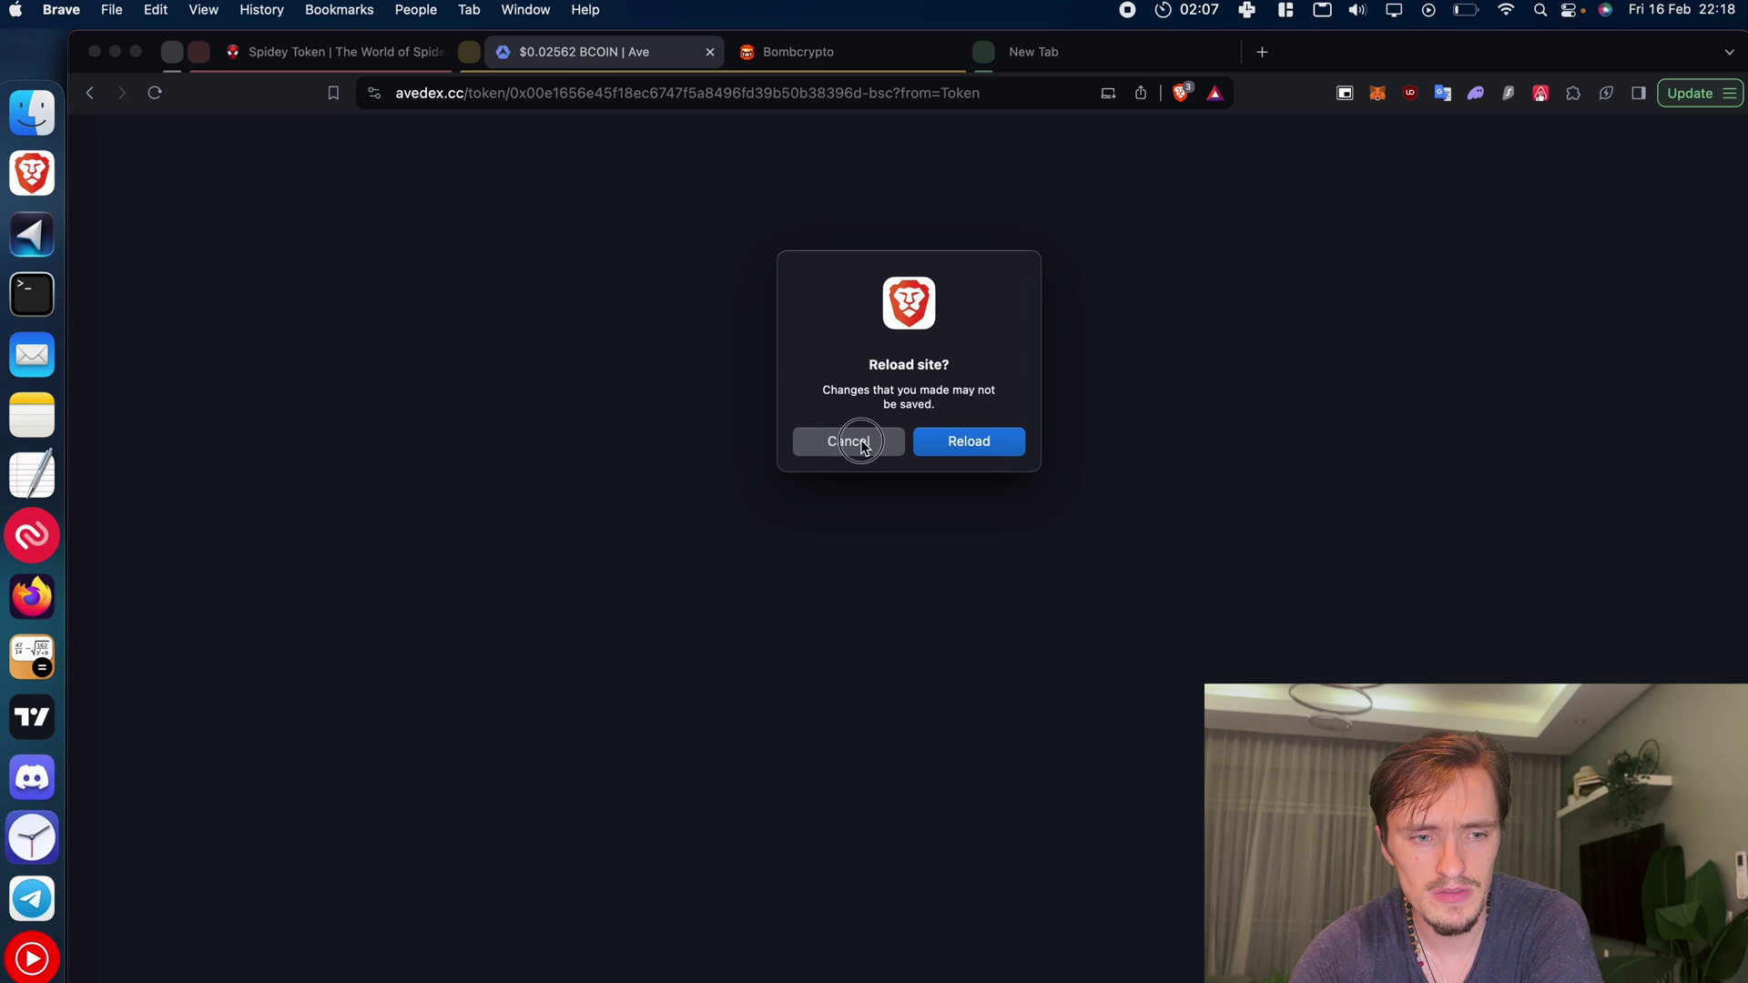
left_click(856, 441)
left_click(200, 54)
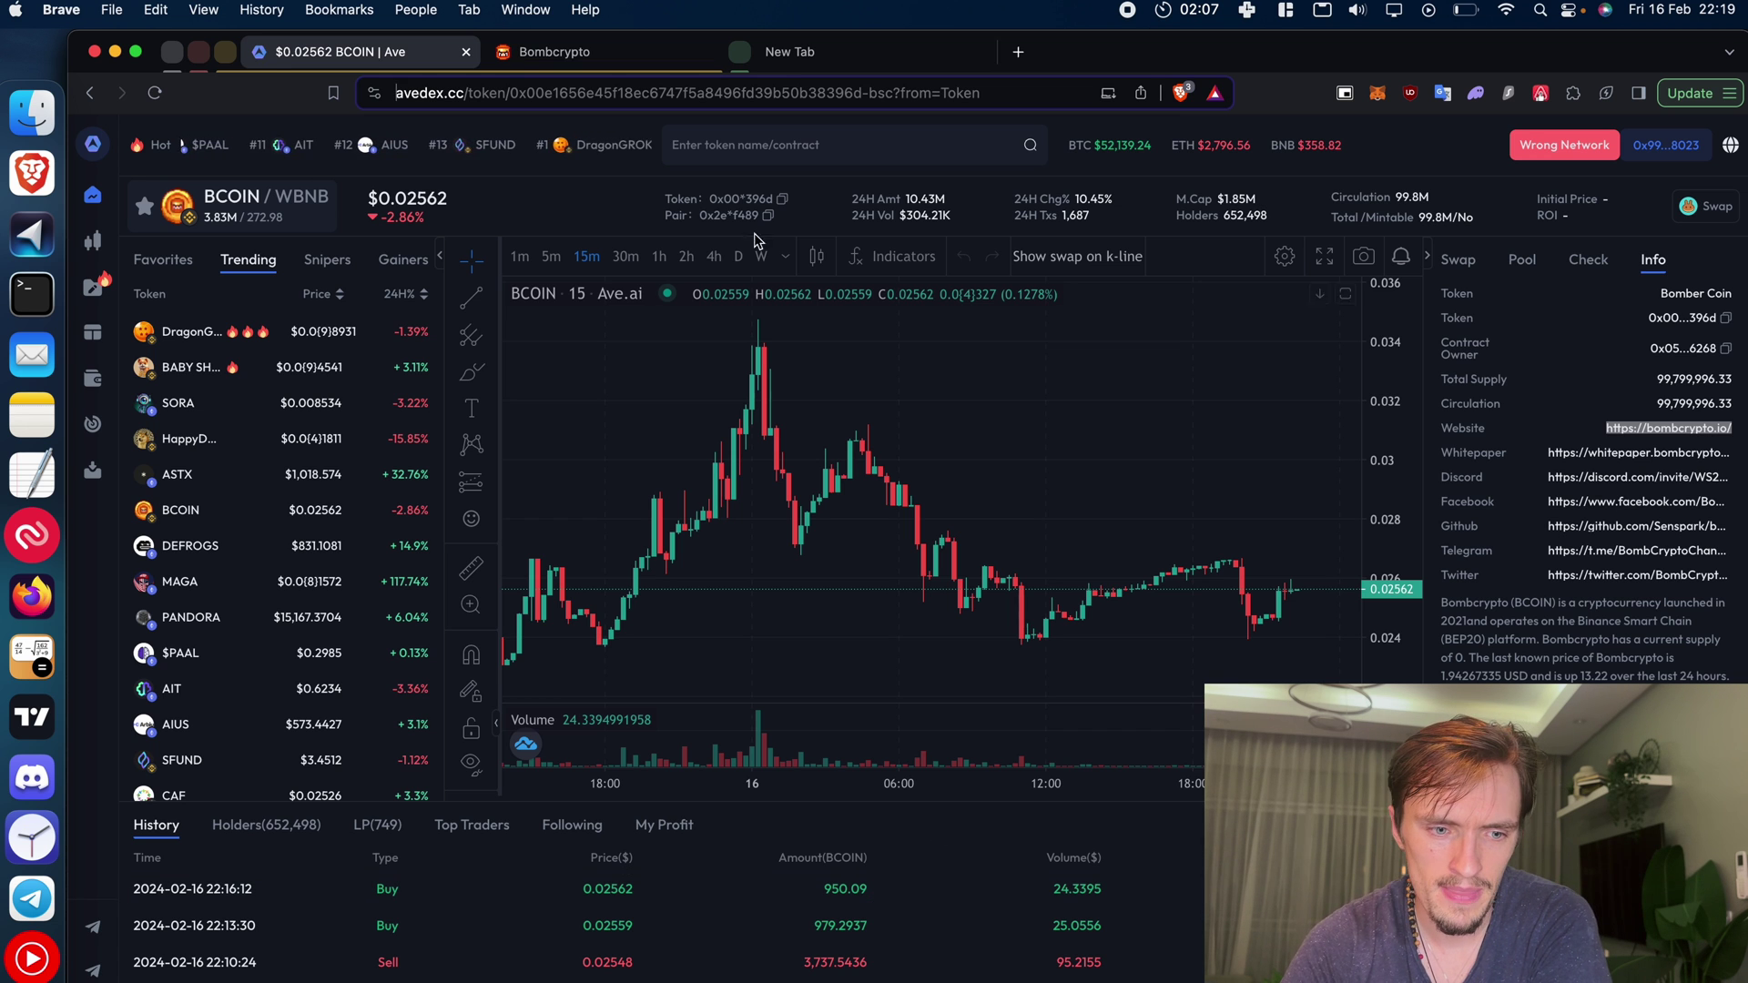
- Inspect the avedex.cc address and BCOIN Info panel, then switch to bombcrypto.io
left_click(396, 96)
double_click(501, 93)
left_click(503, 187)
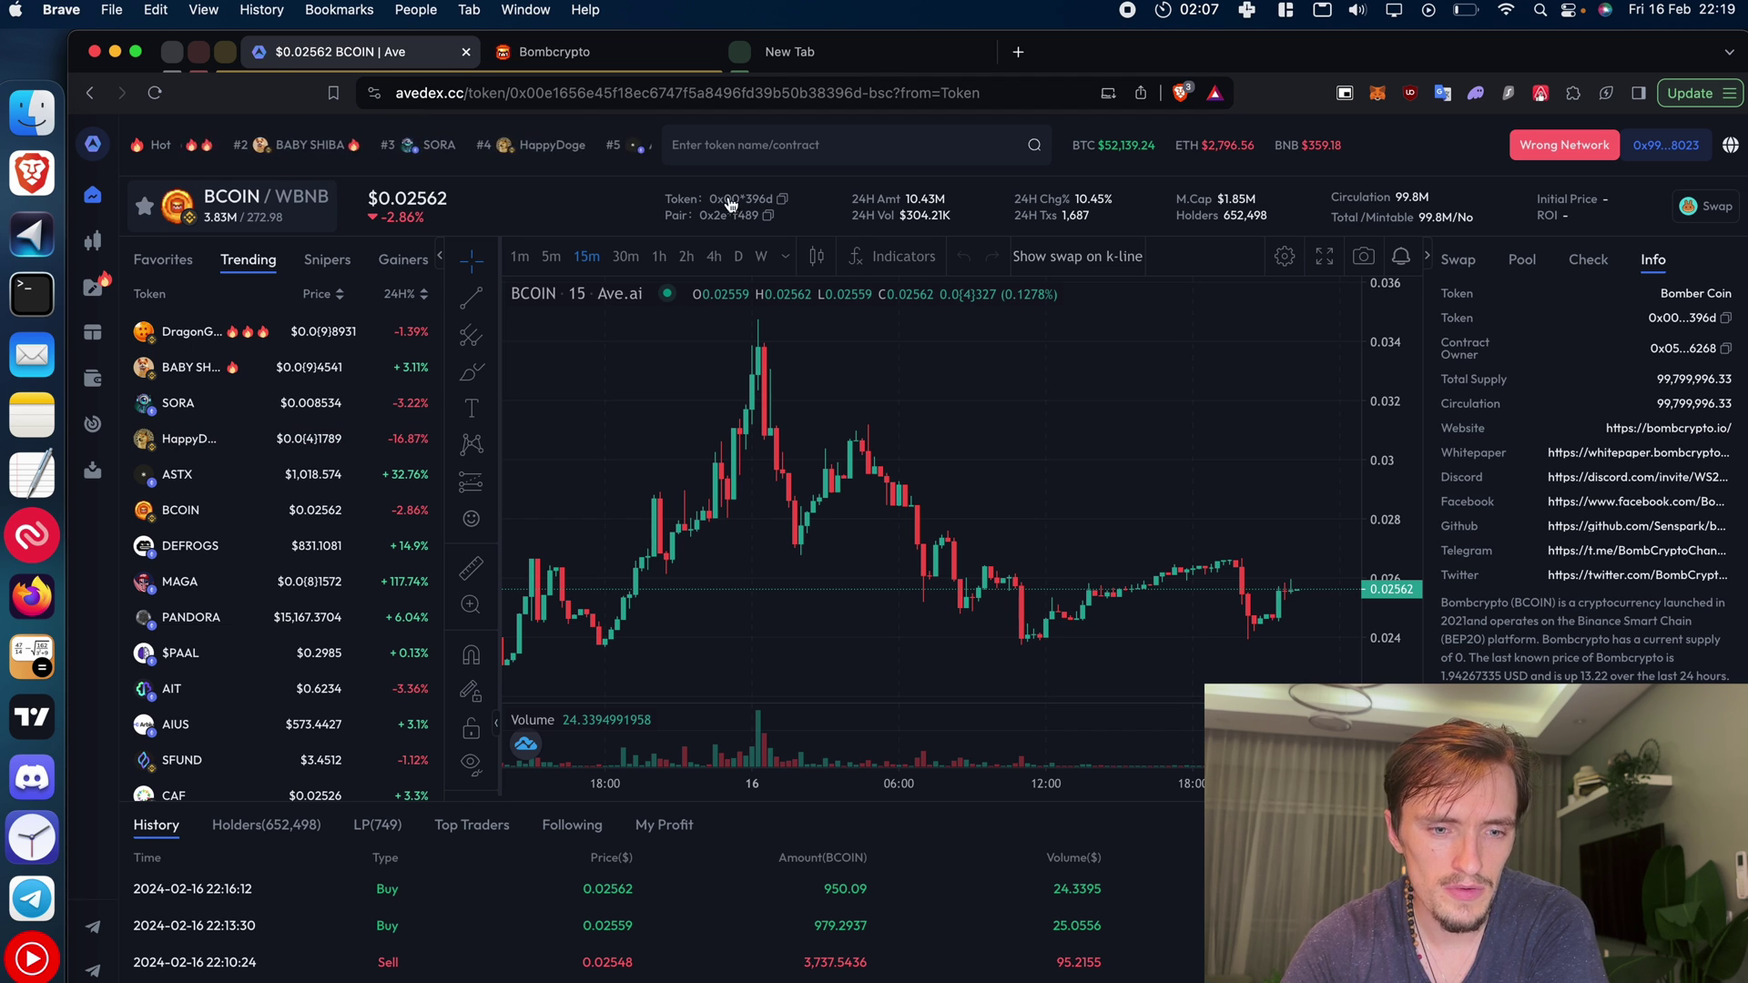
scroll(1612, 384, "up", 5)
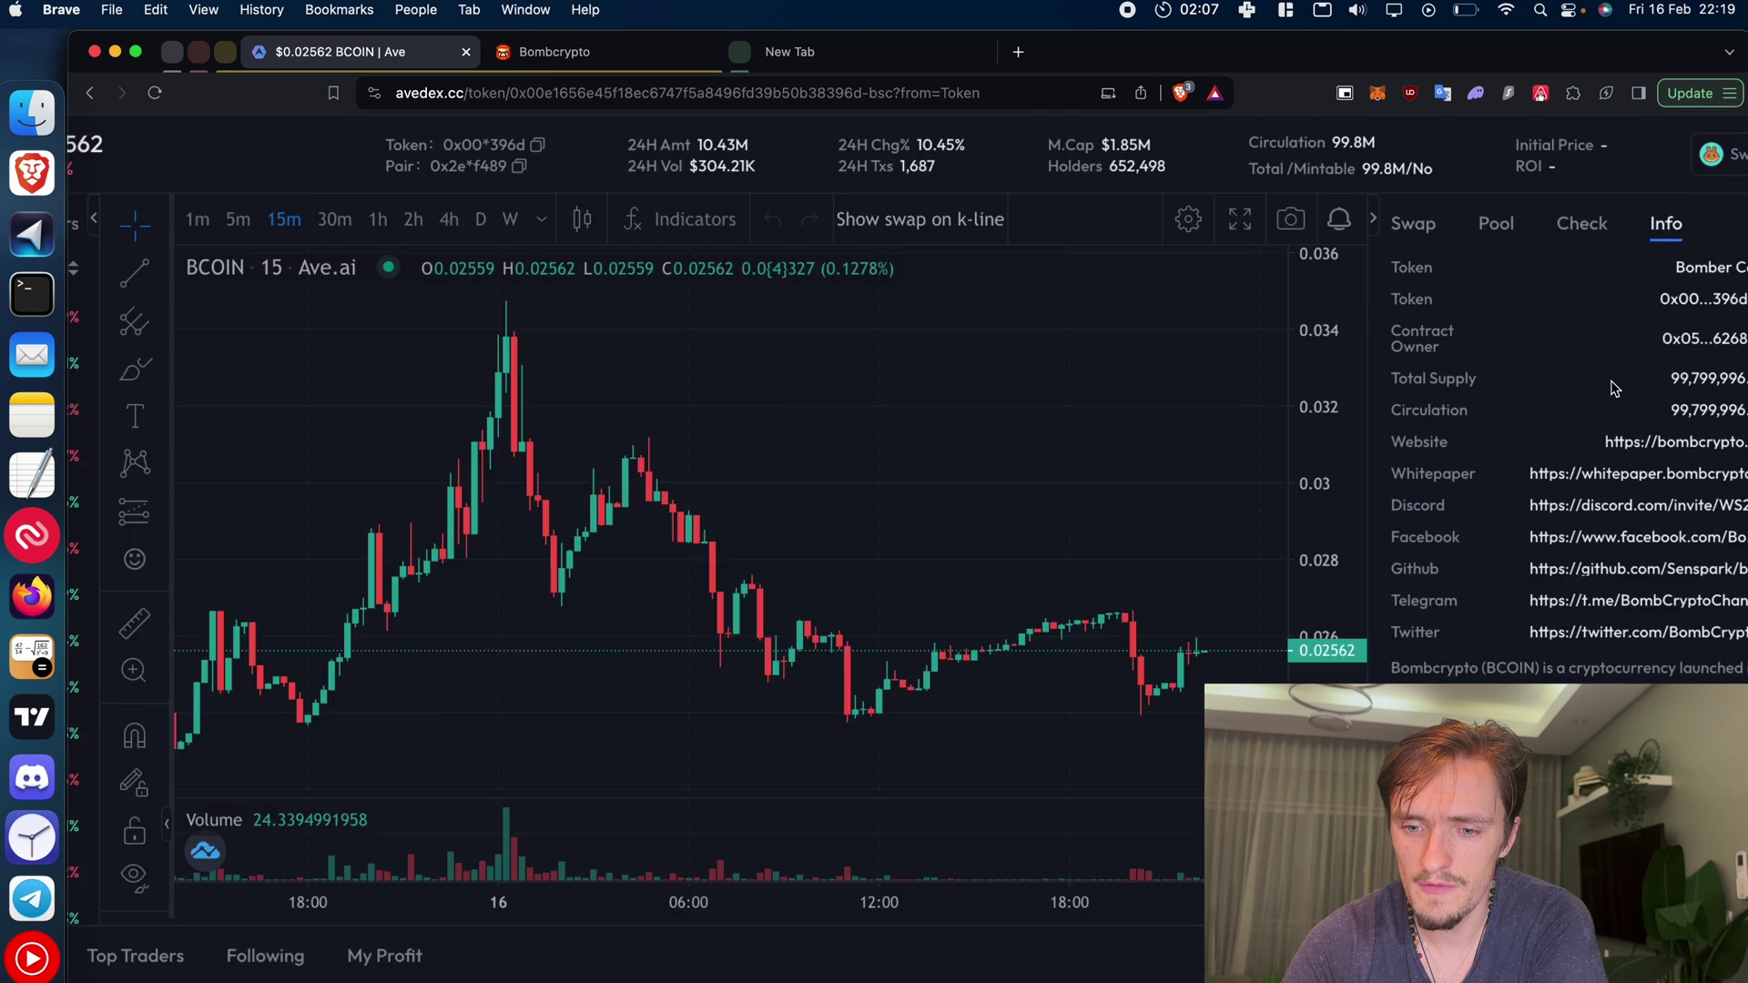
scroll(1613, 387, "down", 3)
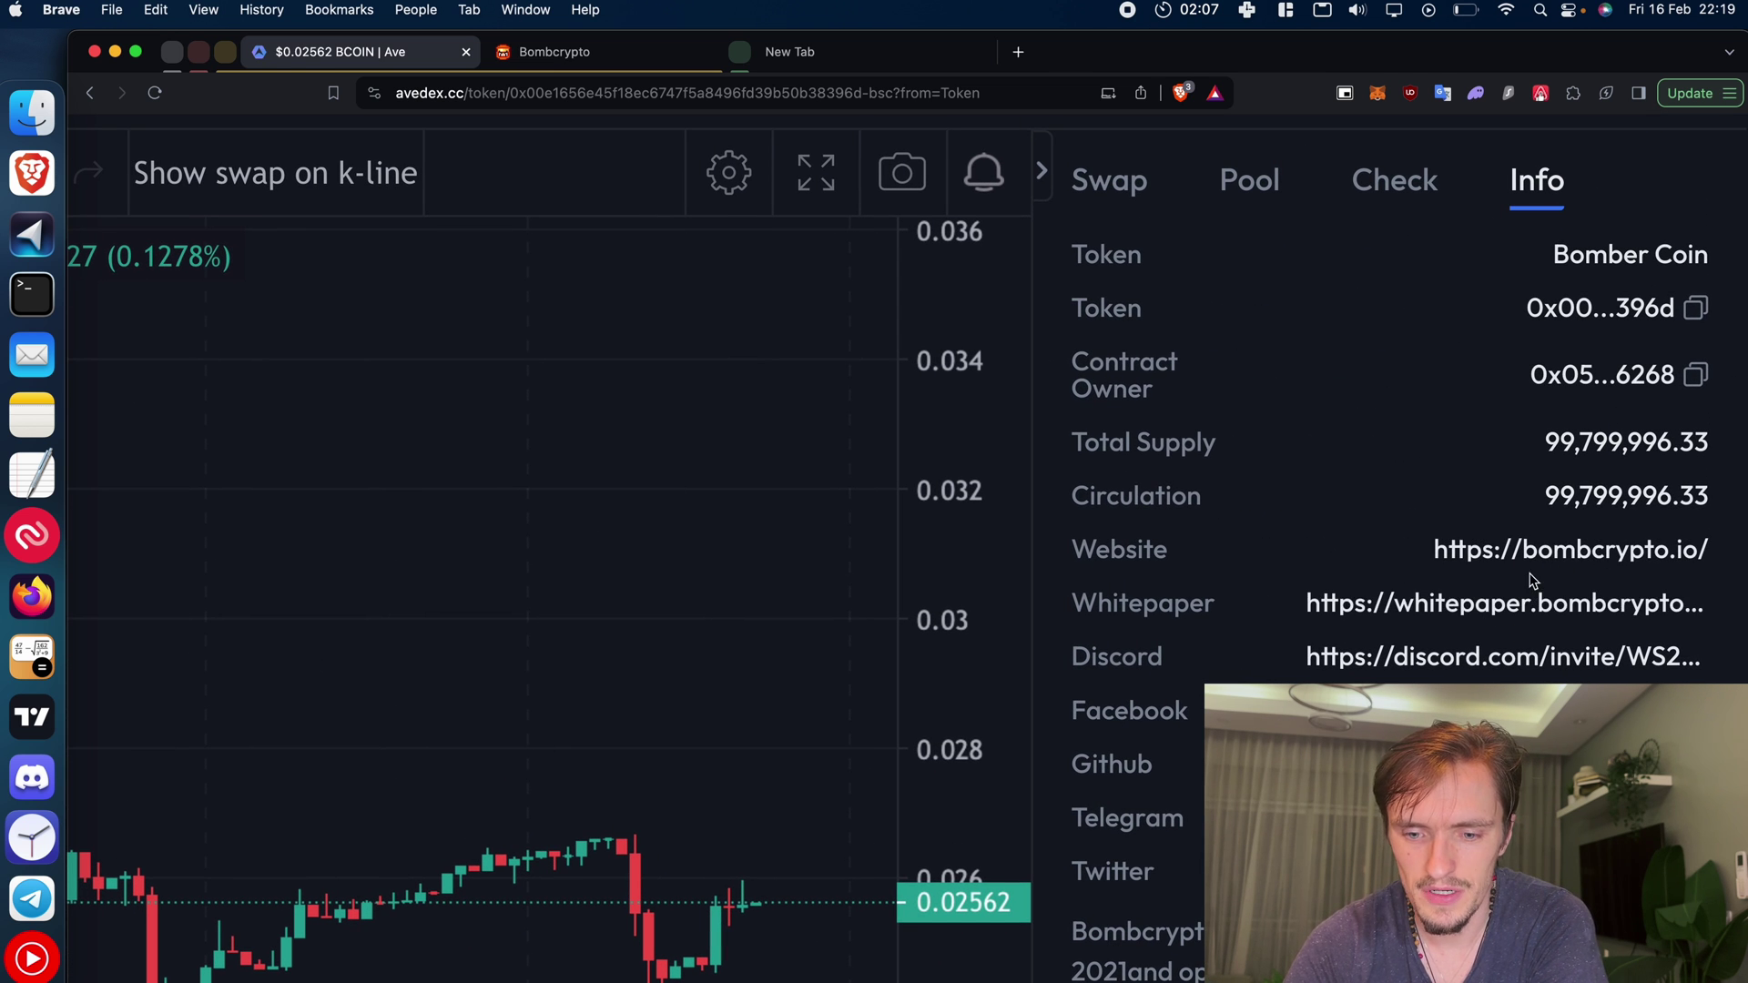
scroll(1532, 580, "down", 5)
left_click(608, 68)
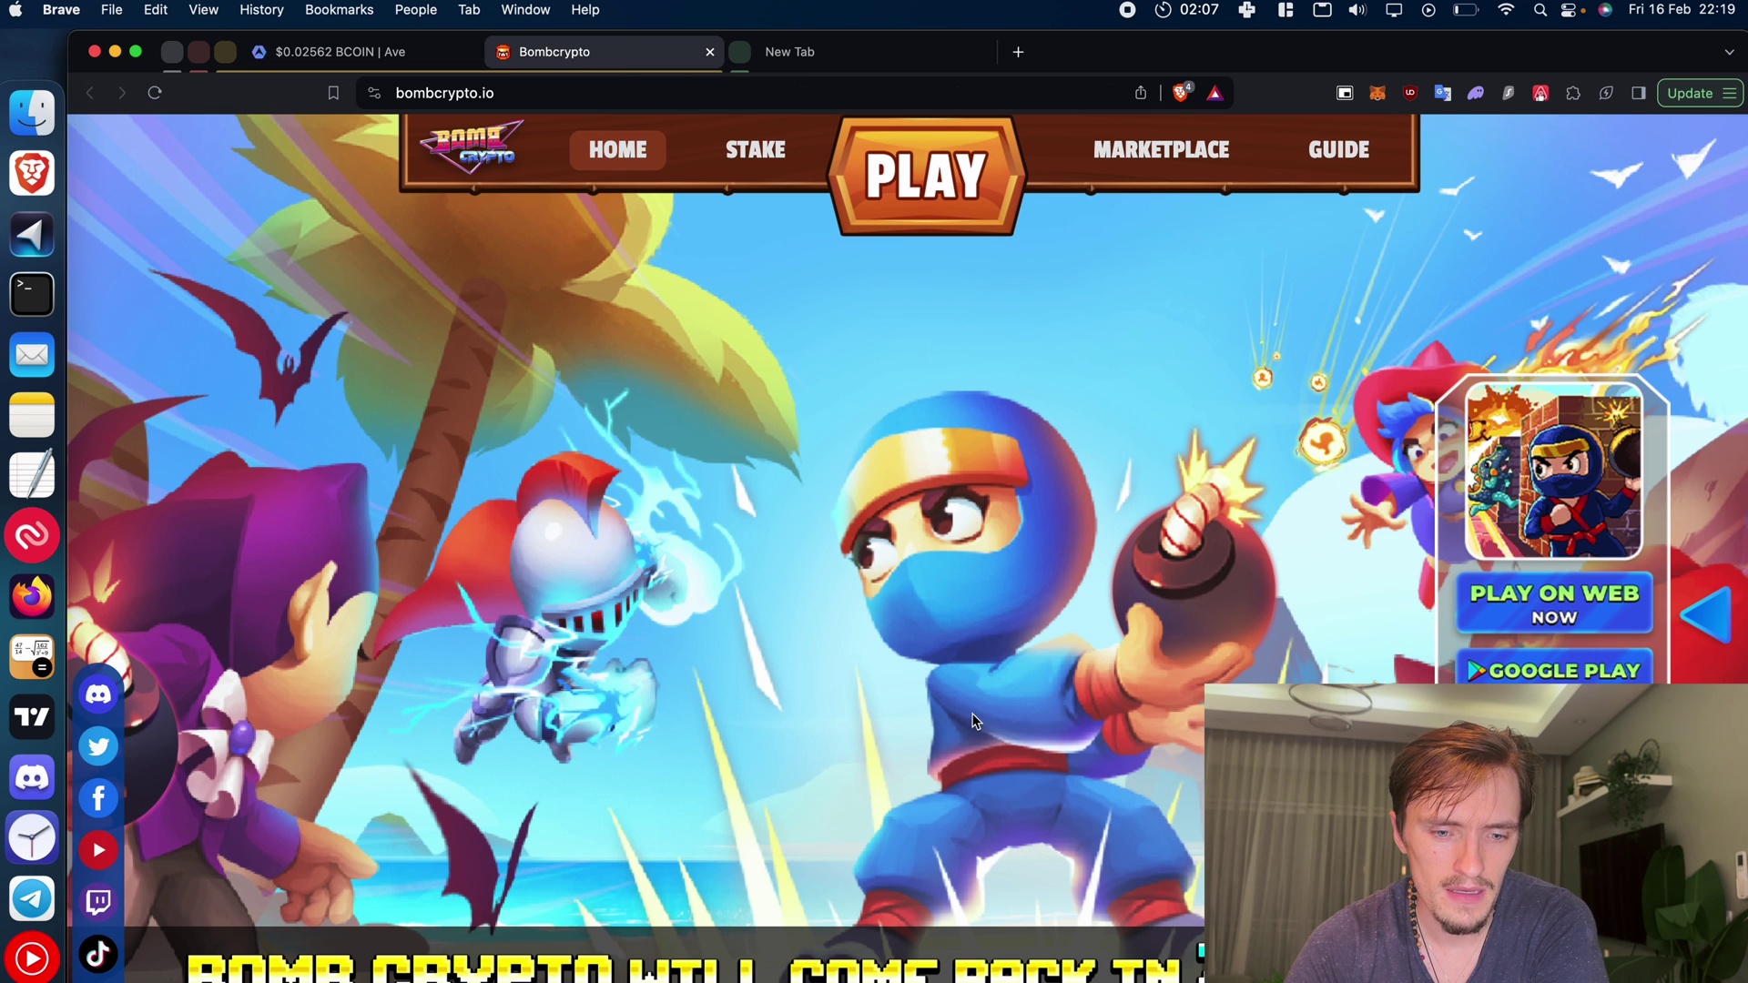
- Try Play on Web Now, see the Coming Soon notice, and close the Bombcrypto tab
left_click(1537, 623)
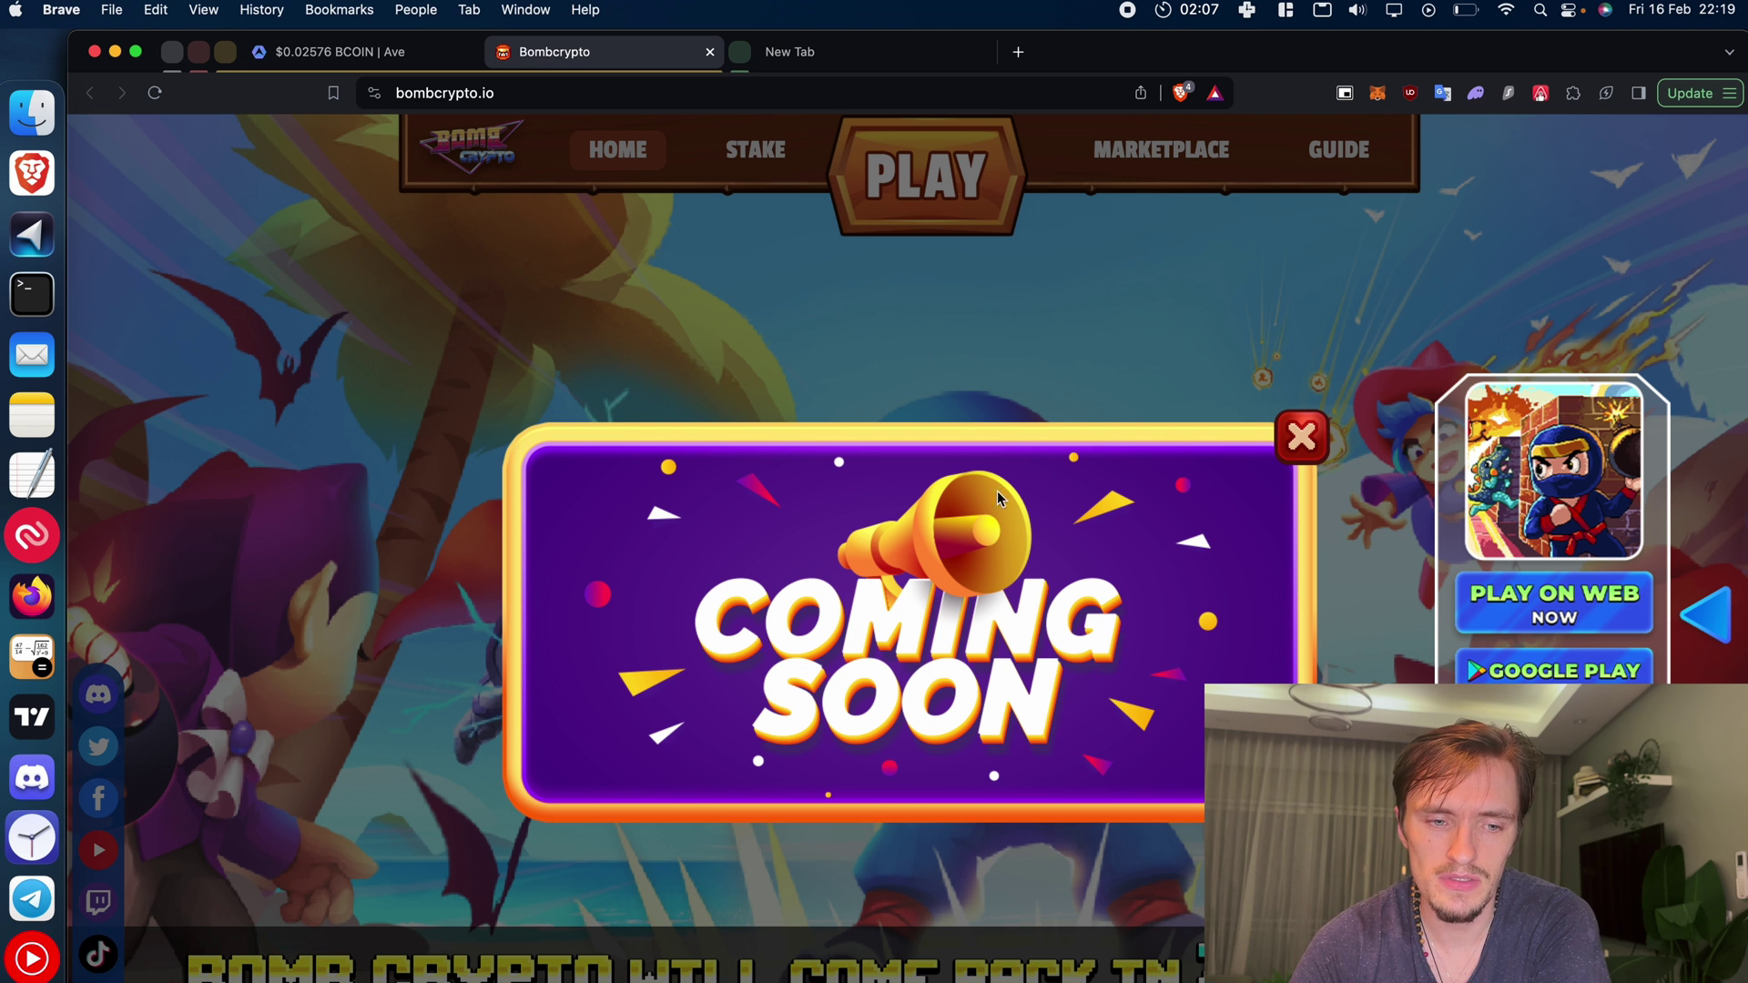
left_click(711, 53)
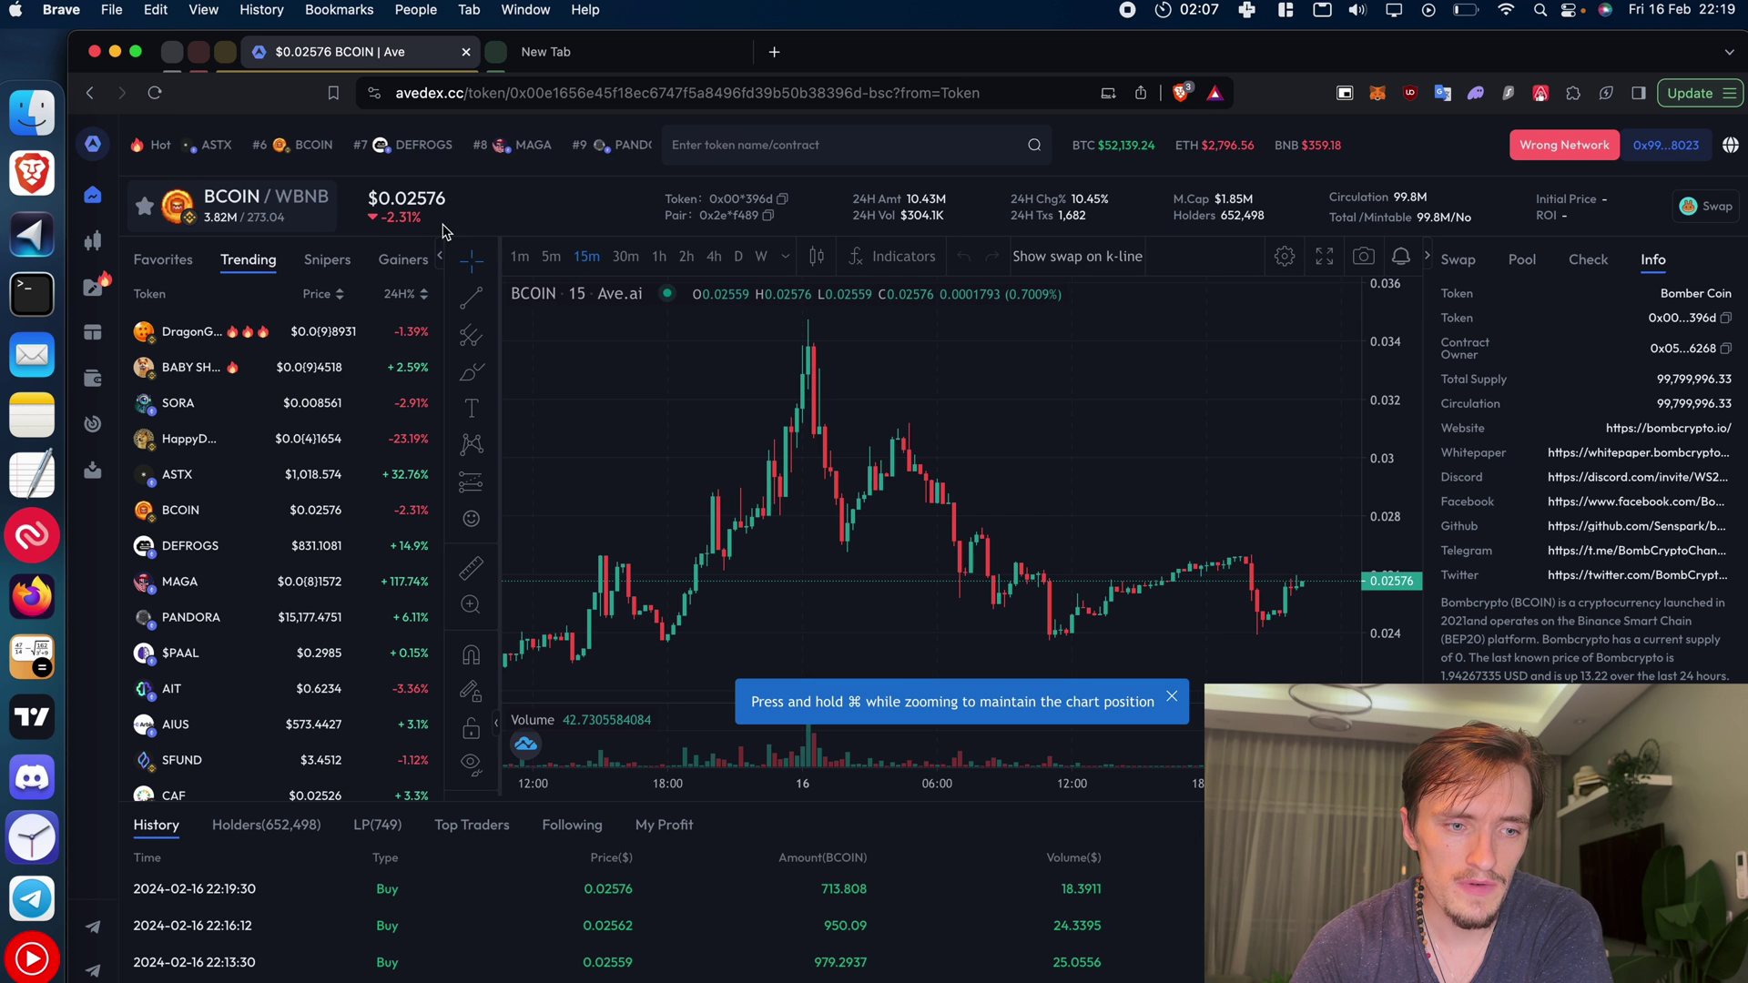
- Open the DEFROGS token page, then close and reopen the Ave tab, cancelling the reload prompt
left_click(399, 160)
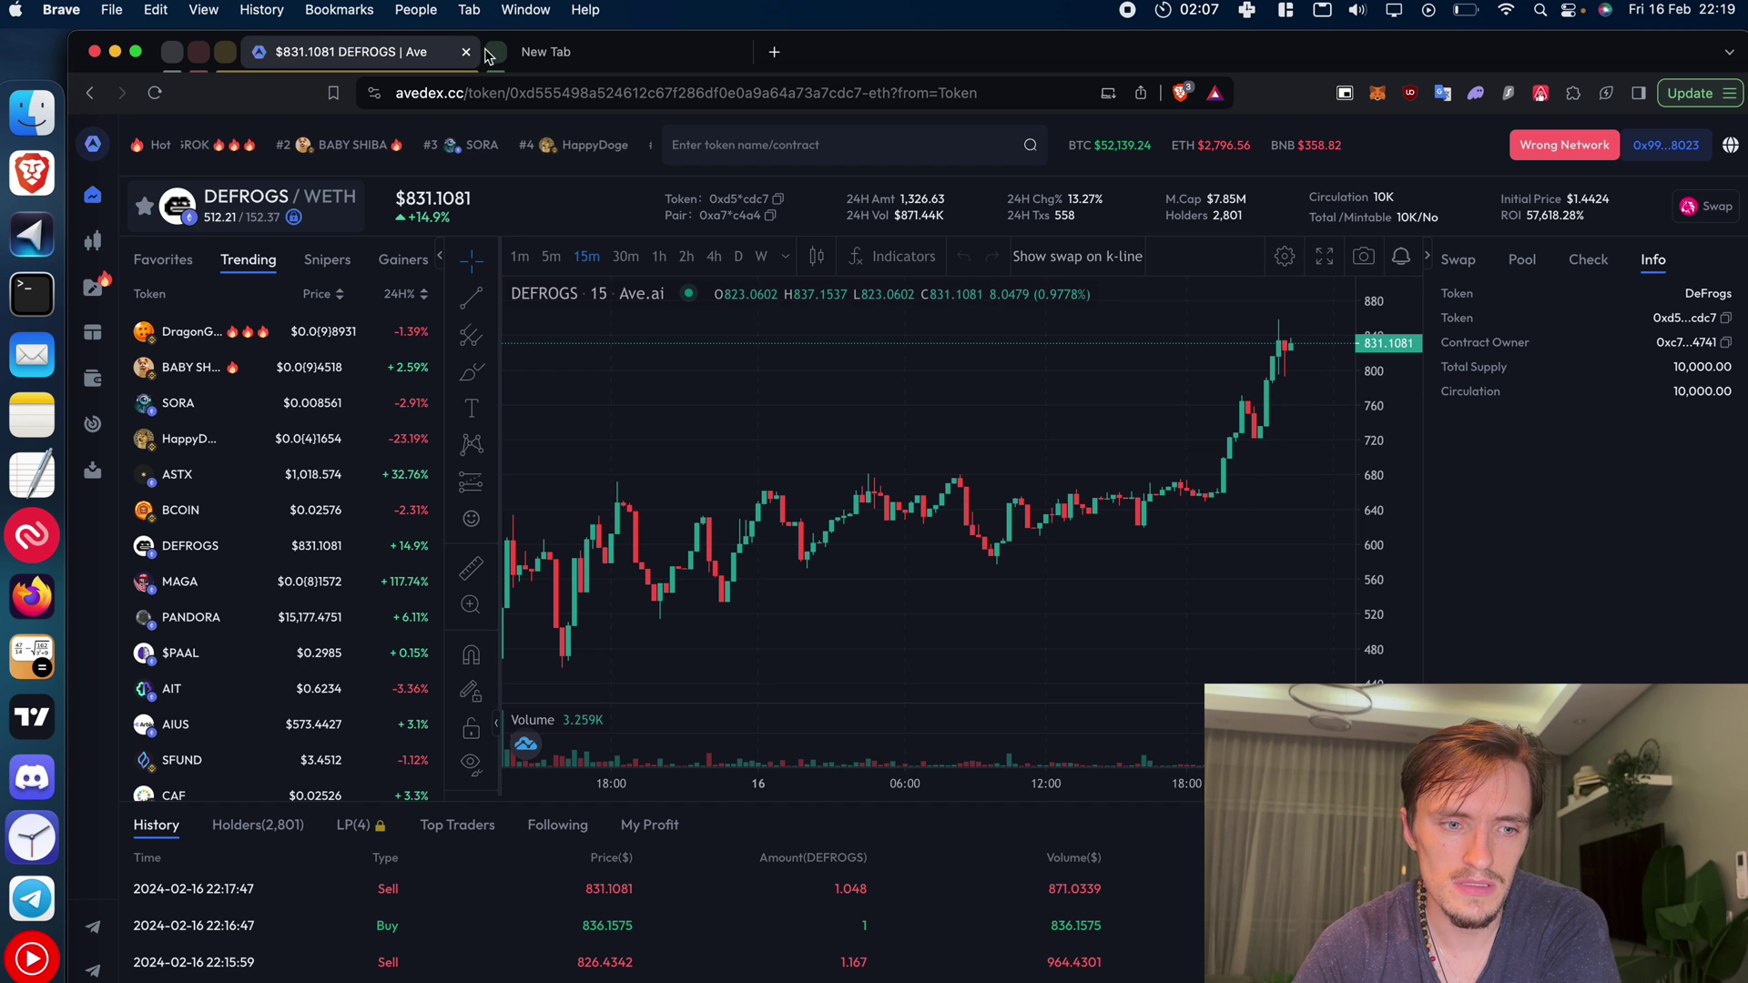
key("super+w")
left_click(969, 441)
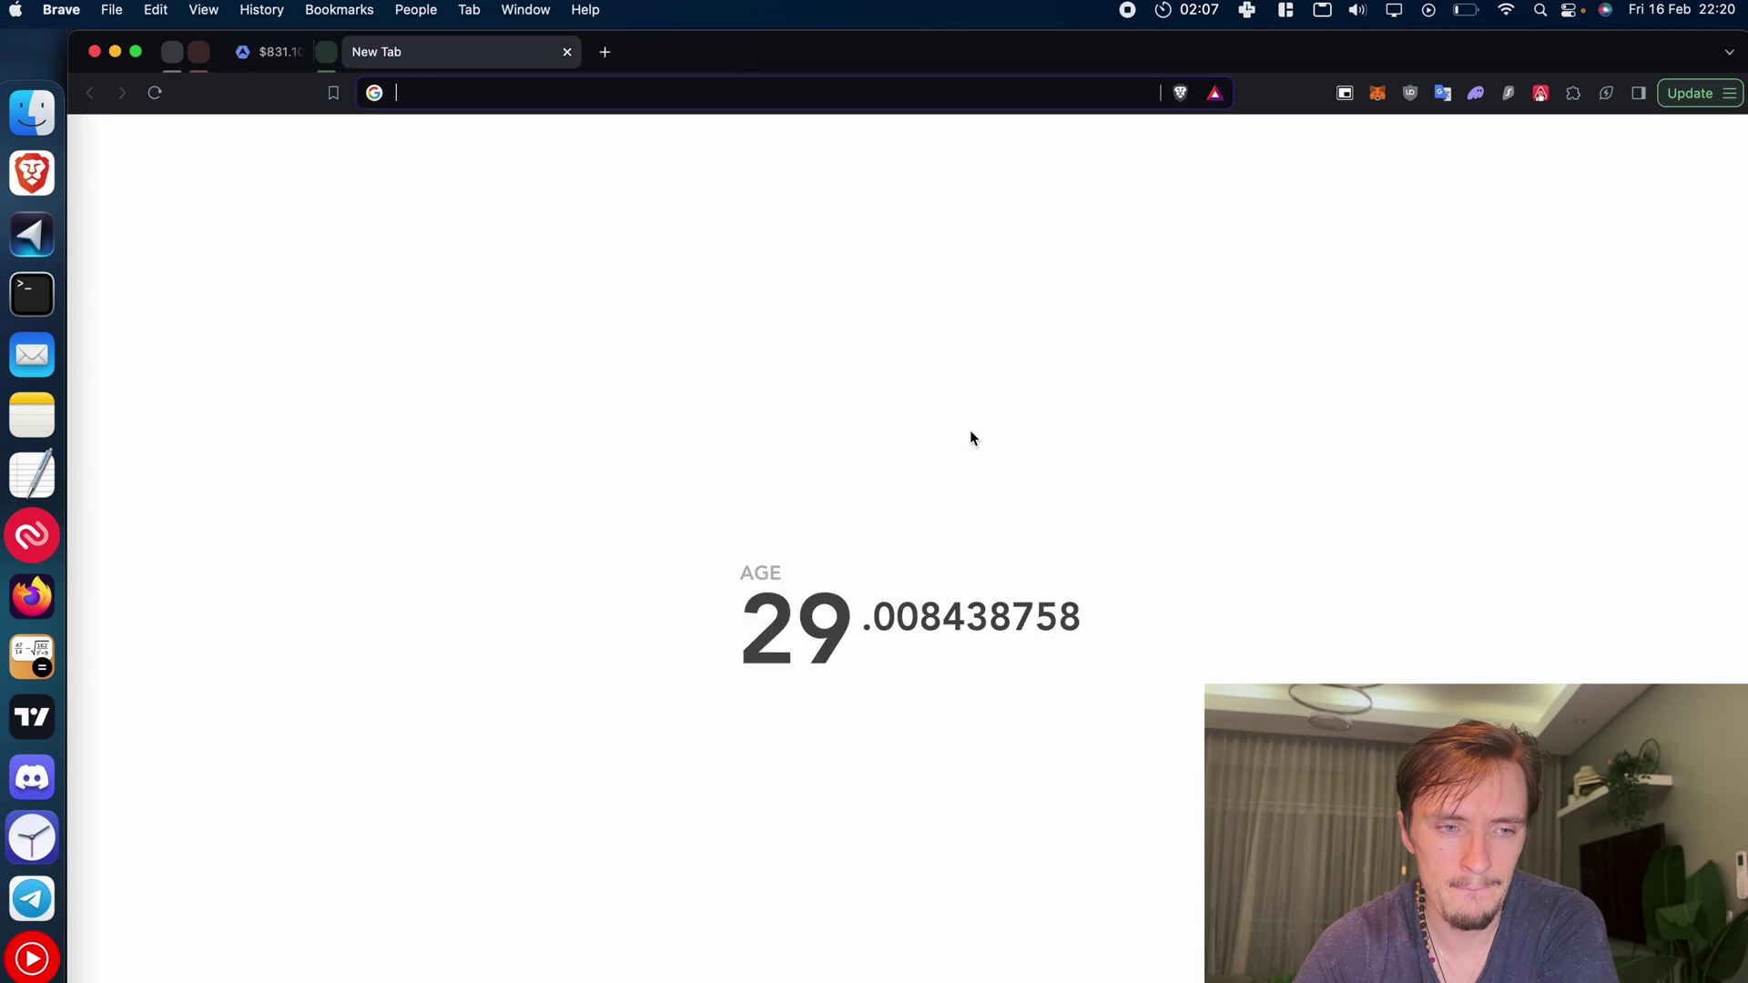
key("super+shift+t")
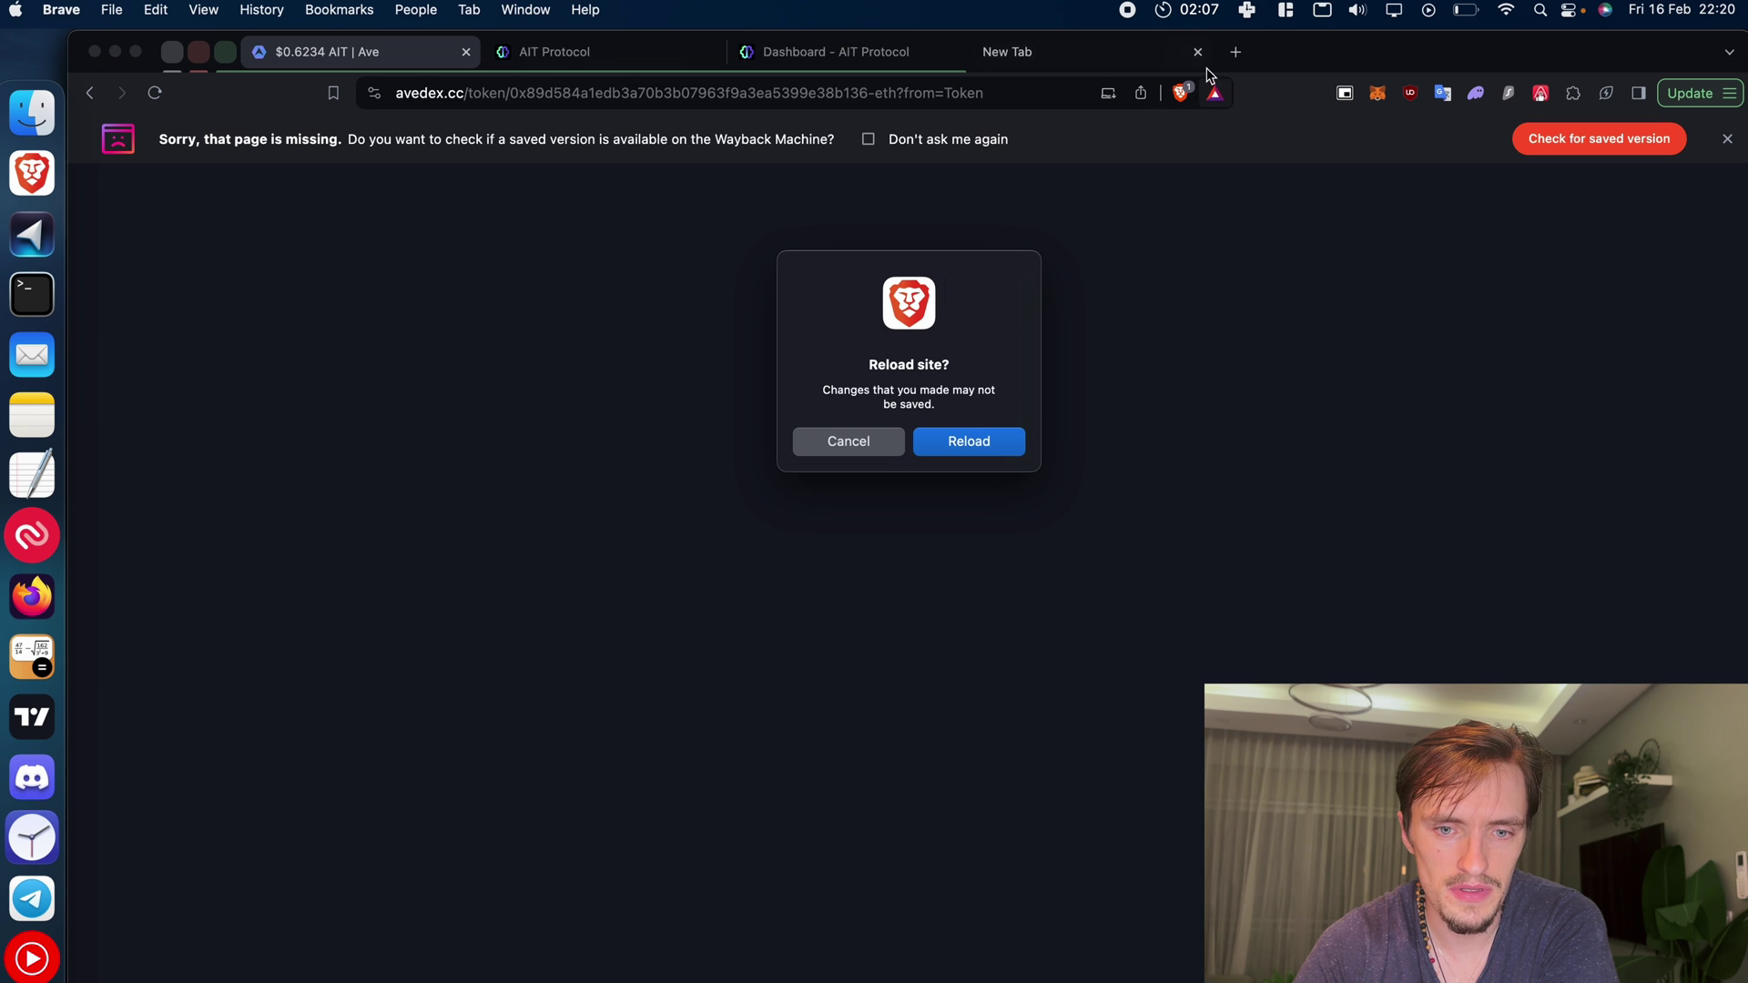
left_click(1194, 52)
left_click(858, 445)
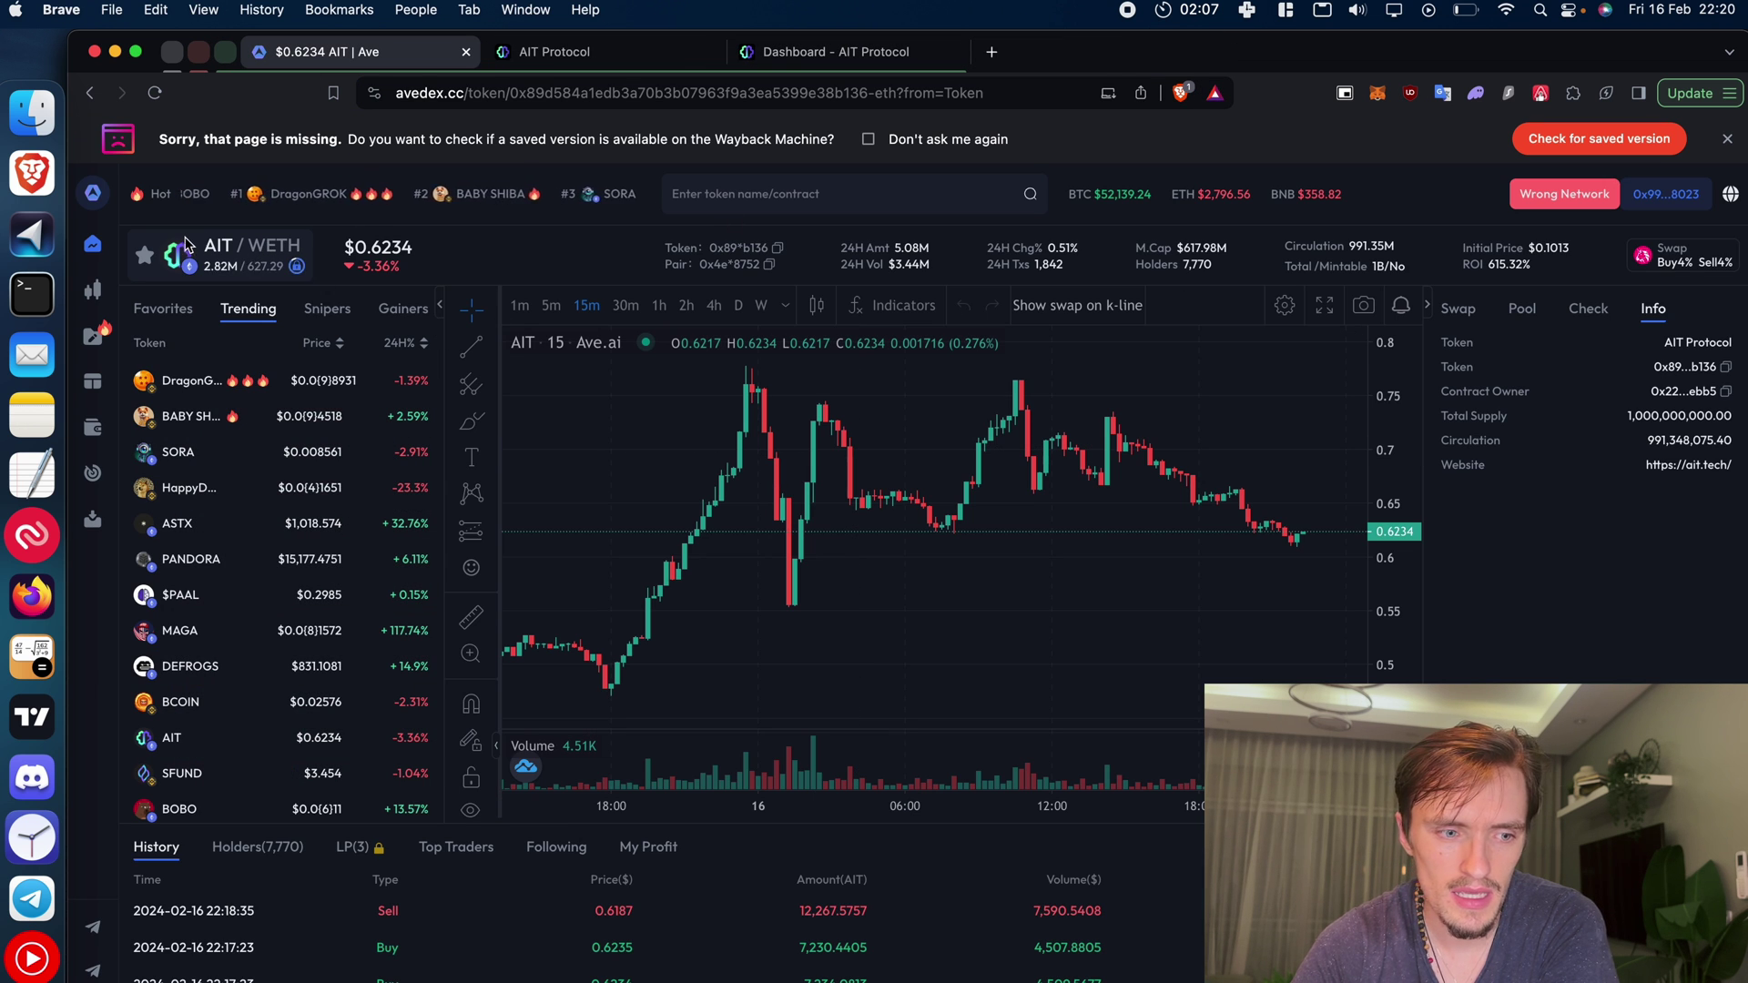
- Look over the AIT/WETH page at $0.6234 and switch to the ait.tech website
scroll(187, 244, "up", 5)
scroll(187, 244, "down", 5)
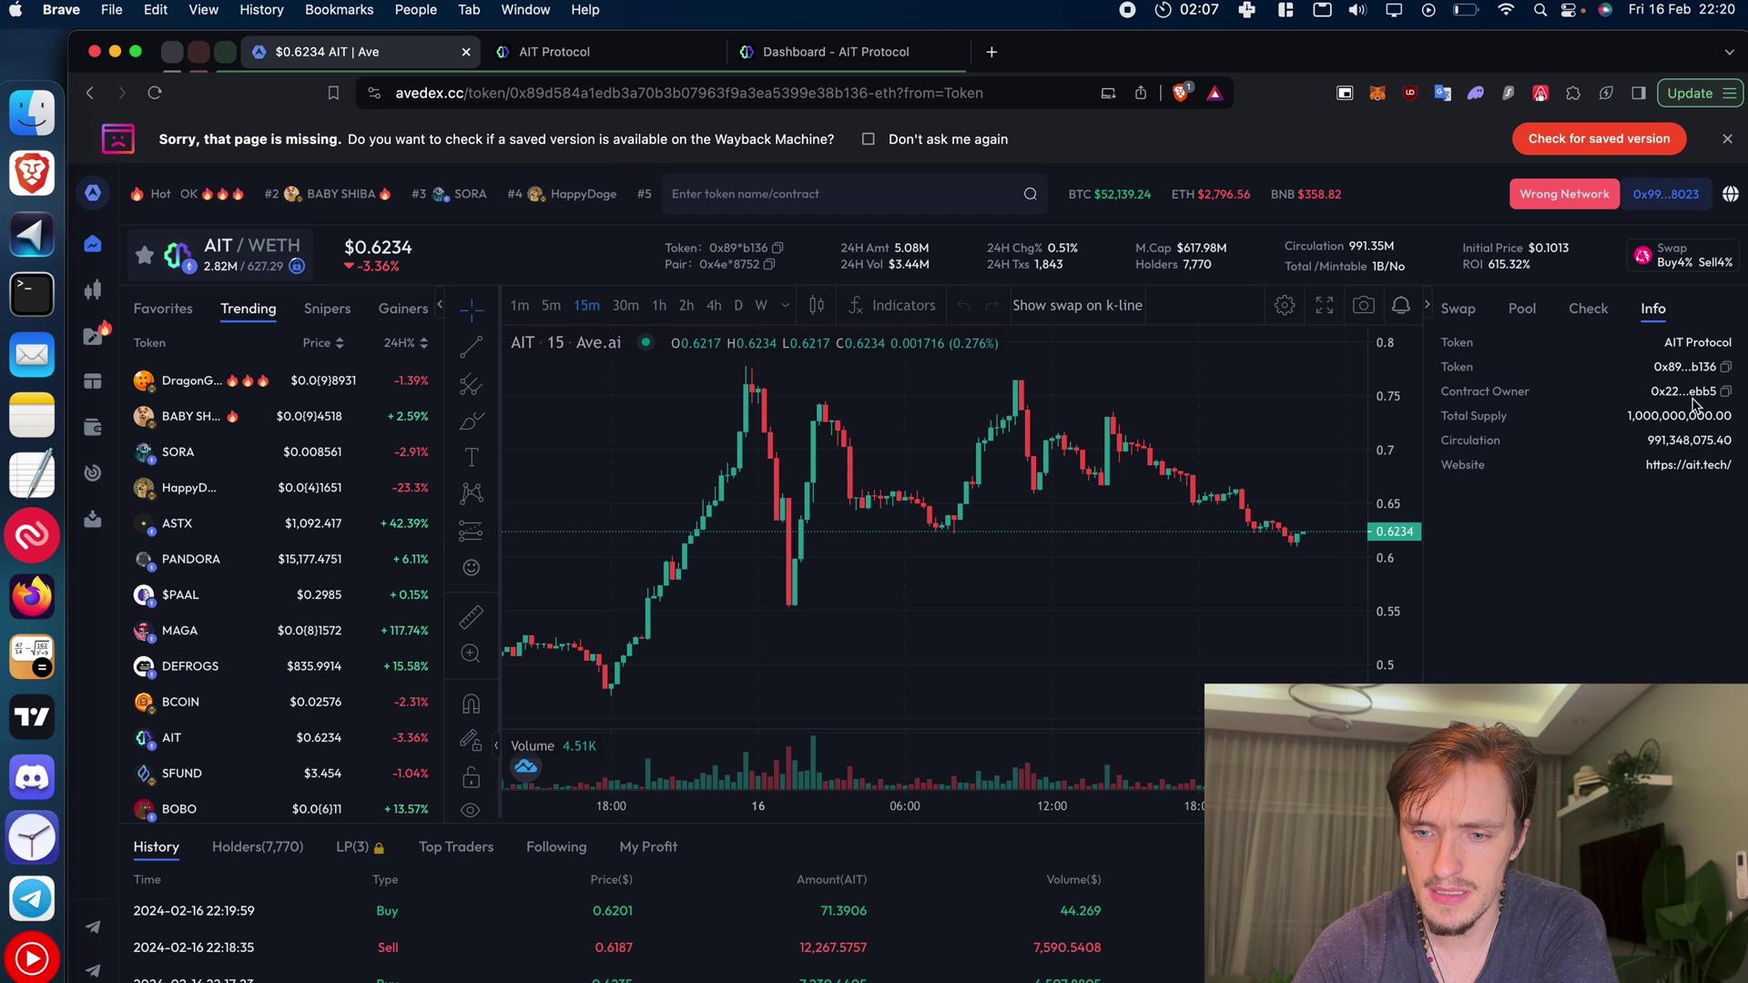
left_click(557, 51)
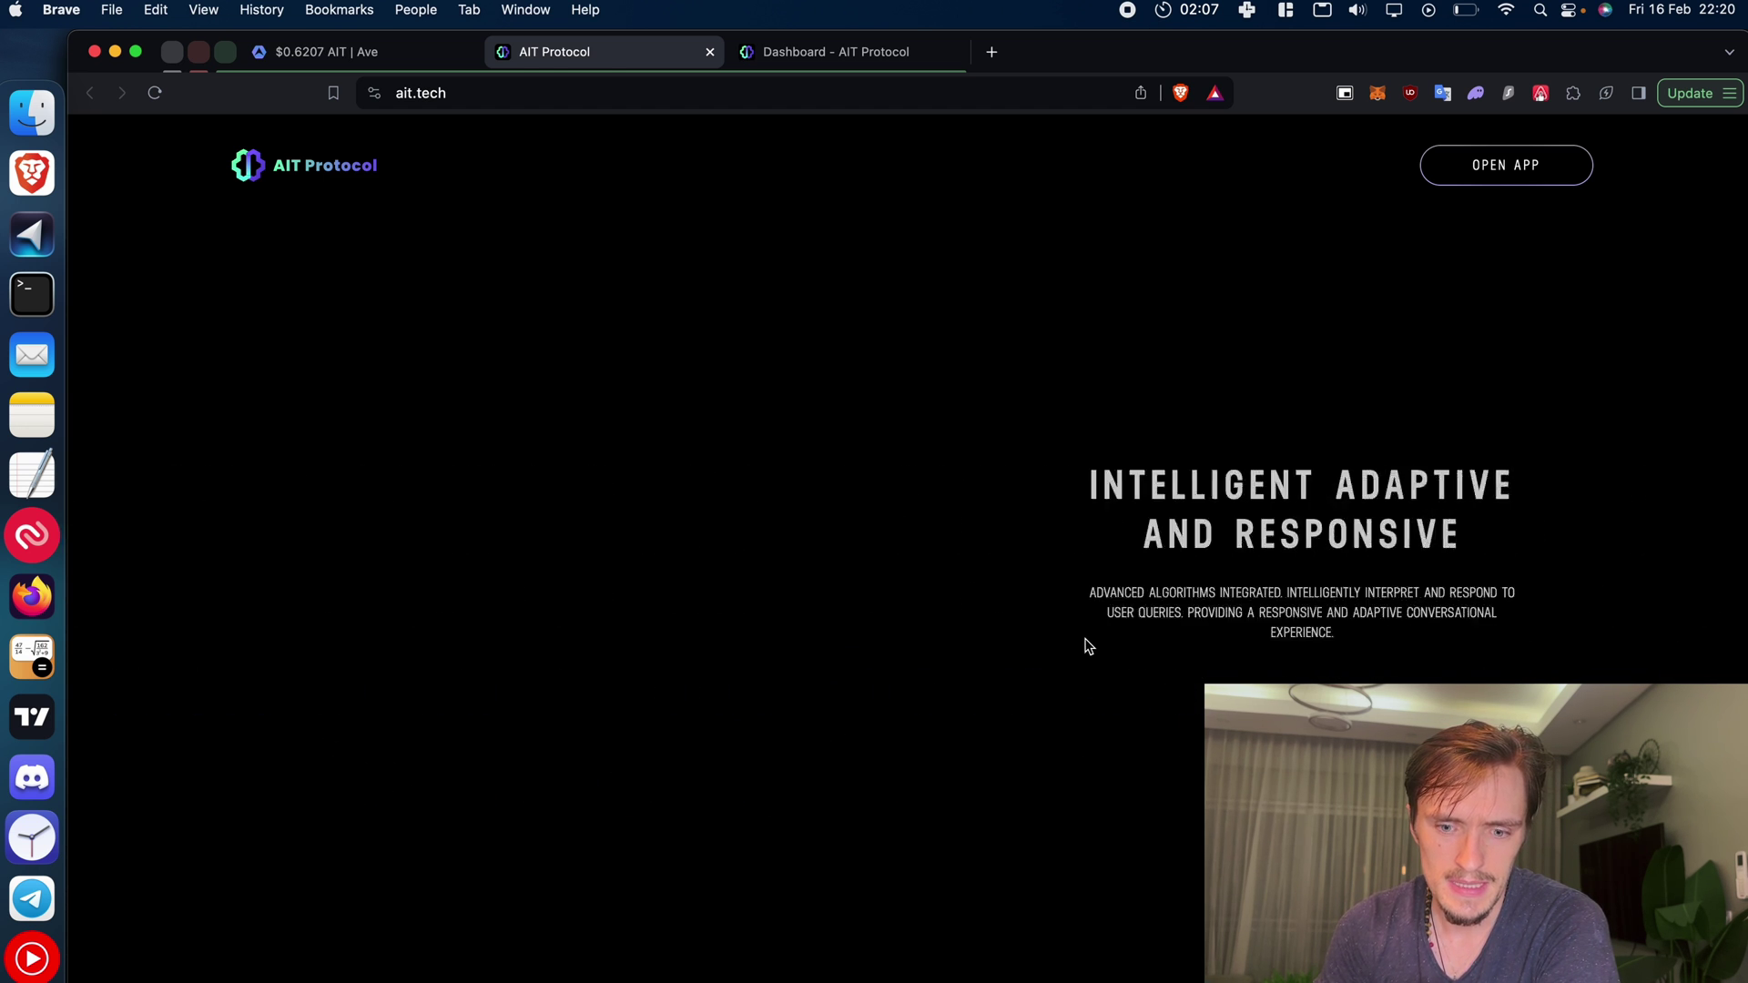
- Open the app.ait.tech dashboard, view the Tasks list, and return to the Dashboard overview
left_click(819, 53)
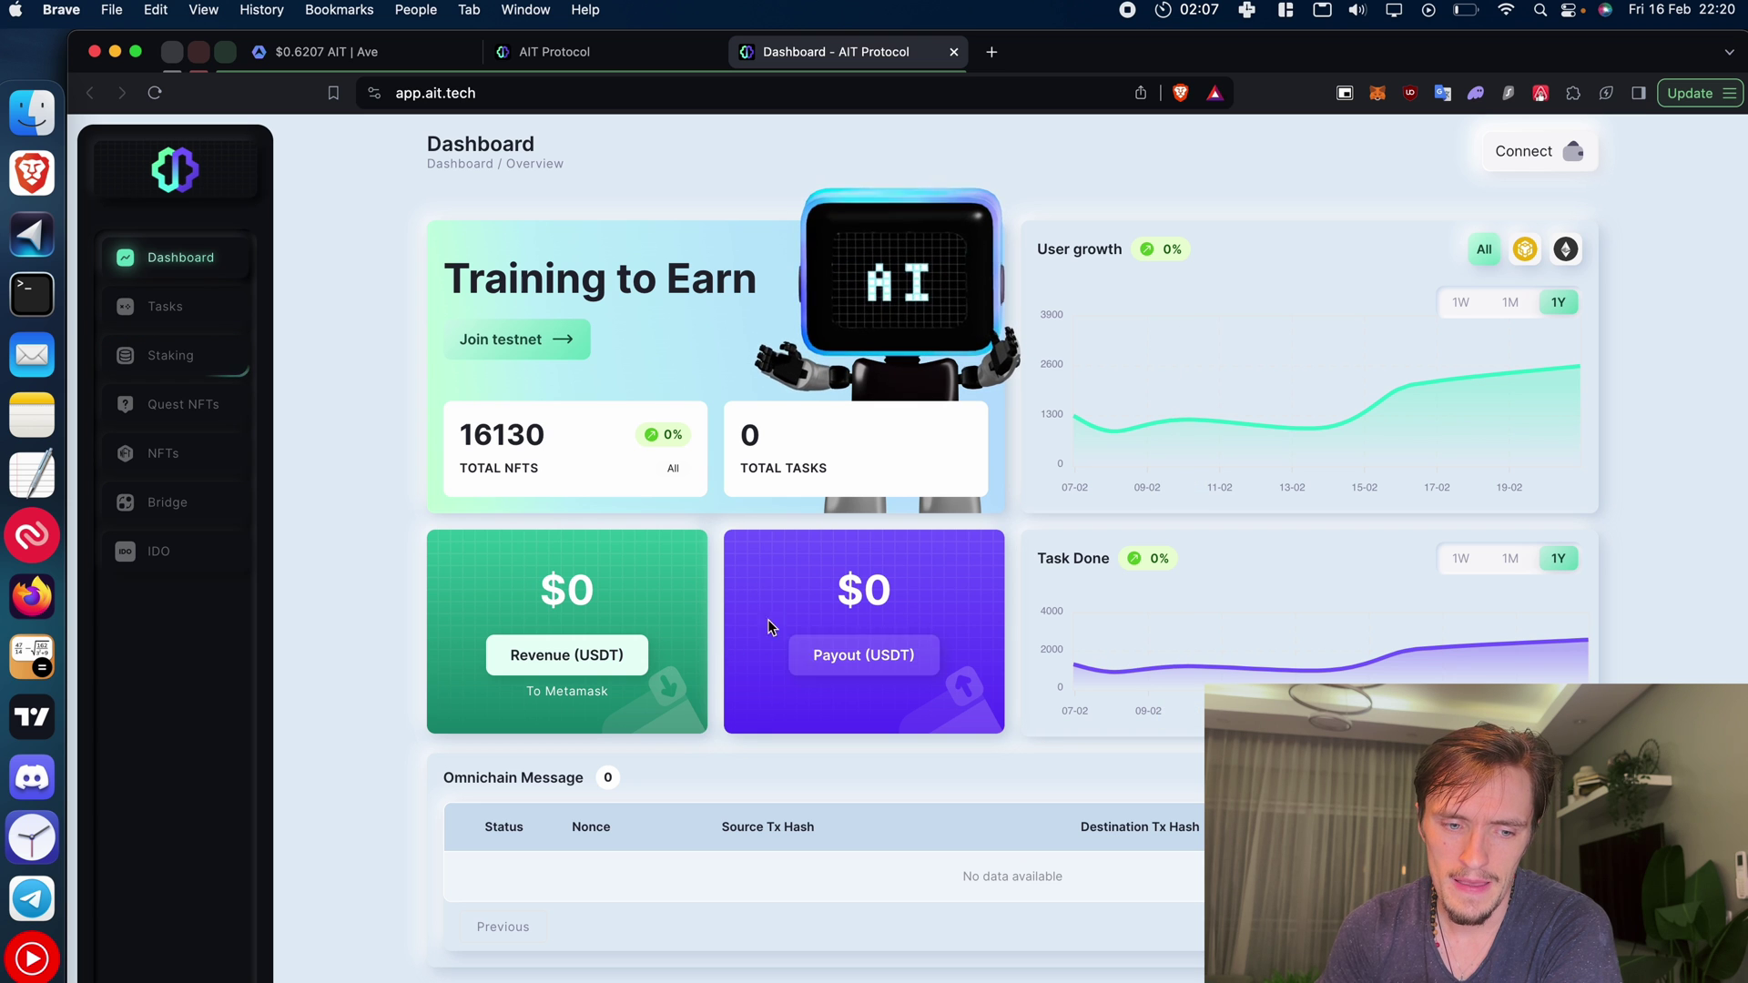
left_click(168, 312)
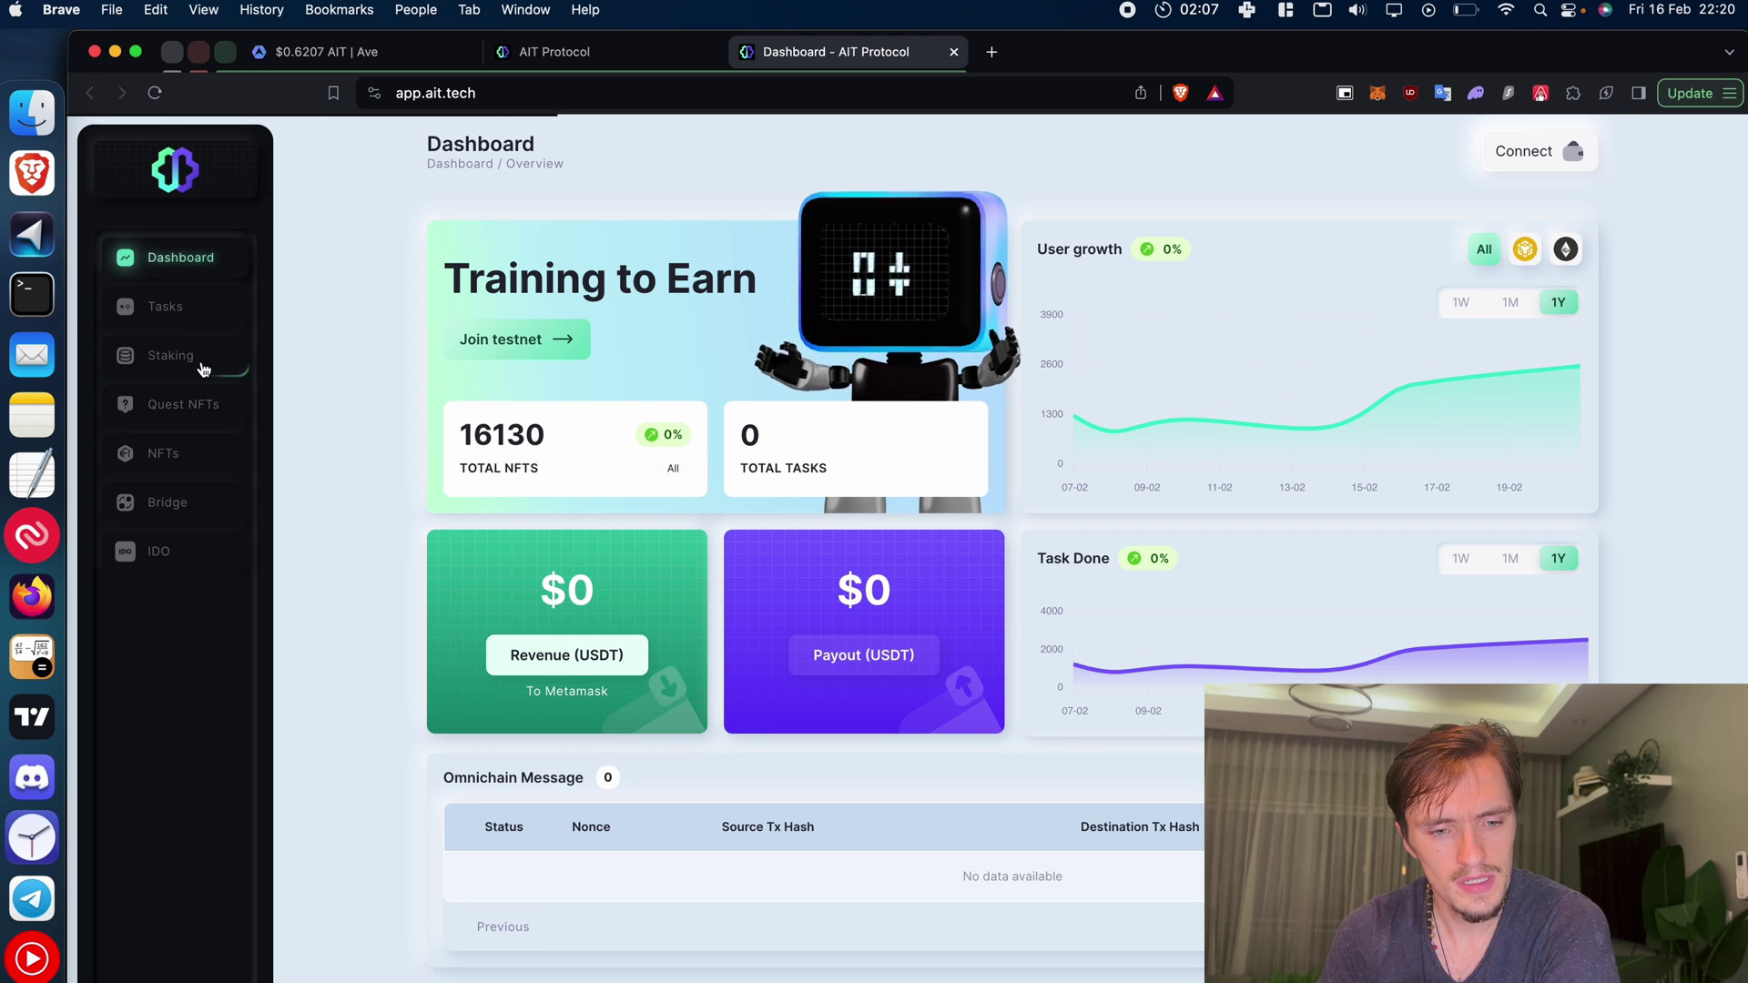
left_click(159, 263)
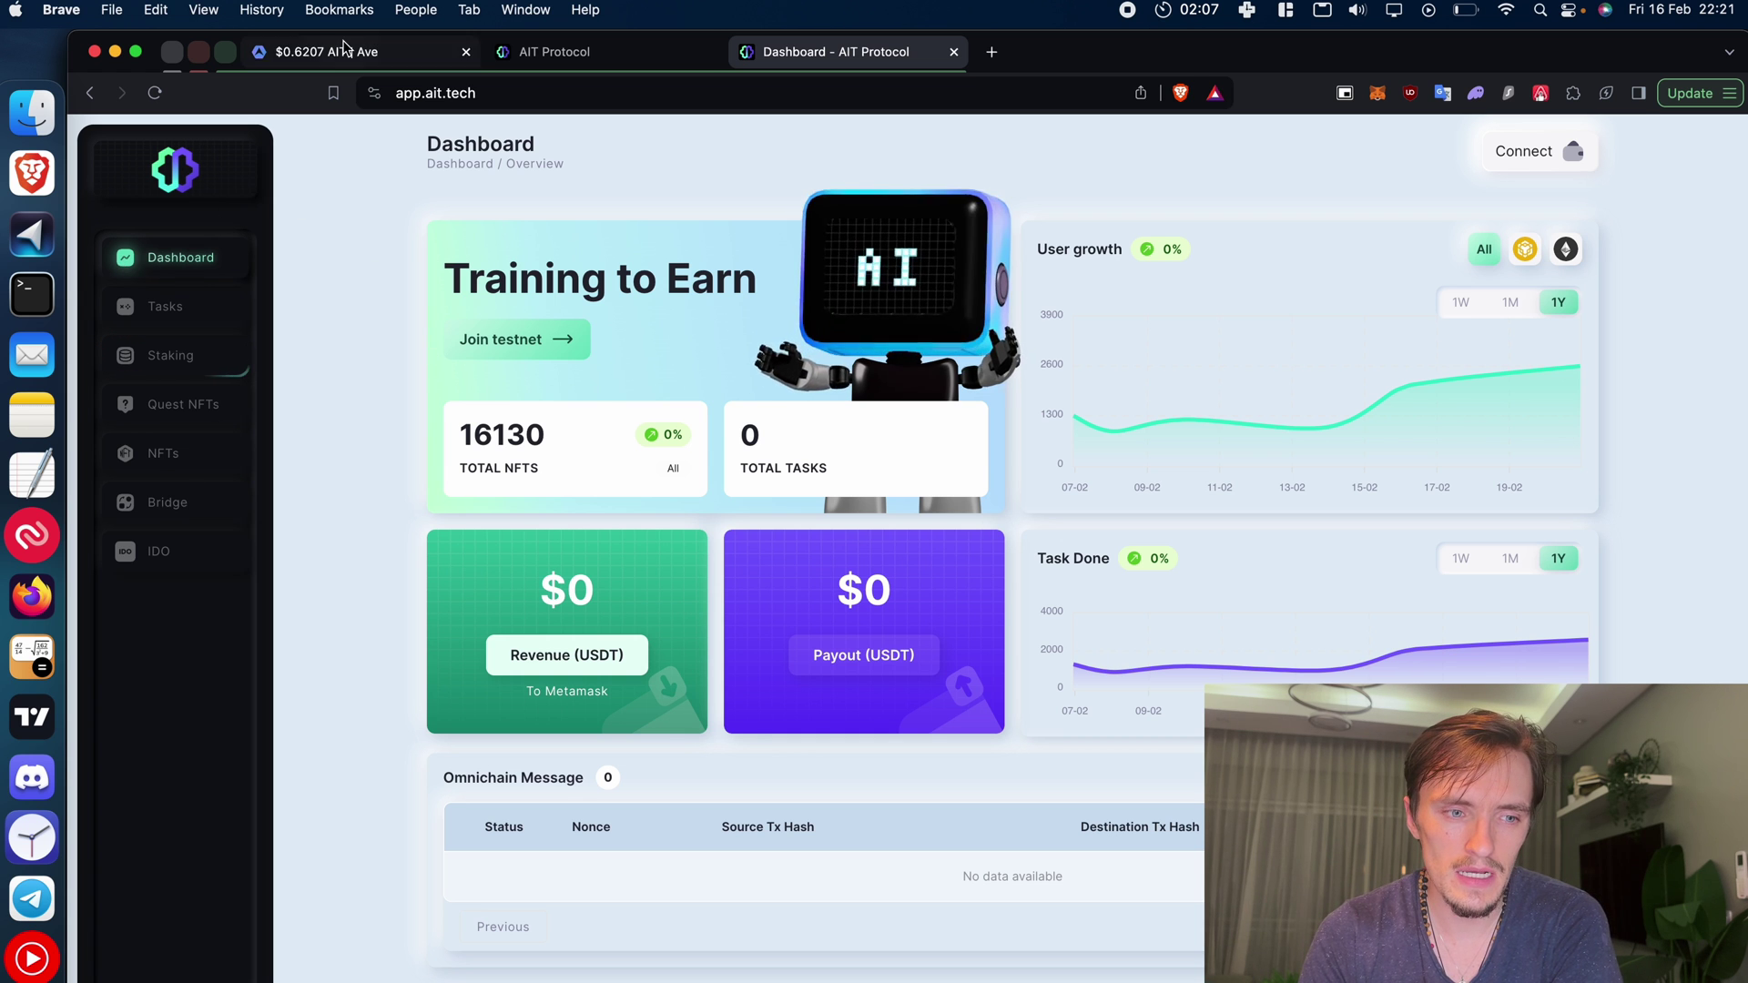
- Return to the AIT chart on Ave.ai and open ait.tech from its Info panel Website link
key("super+1")
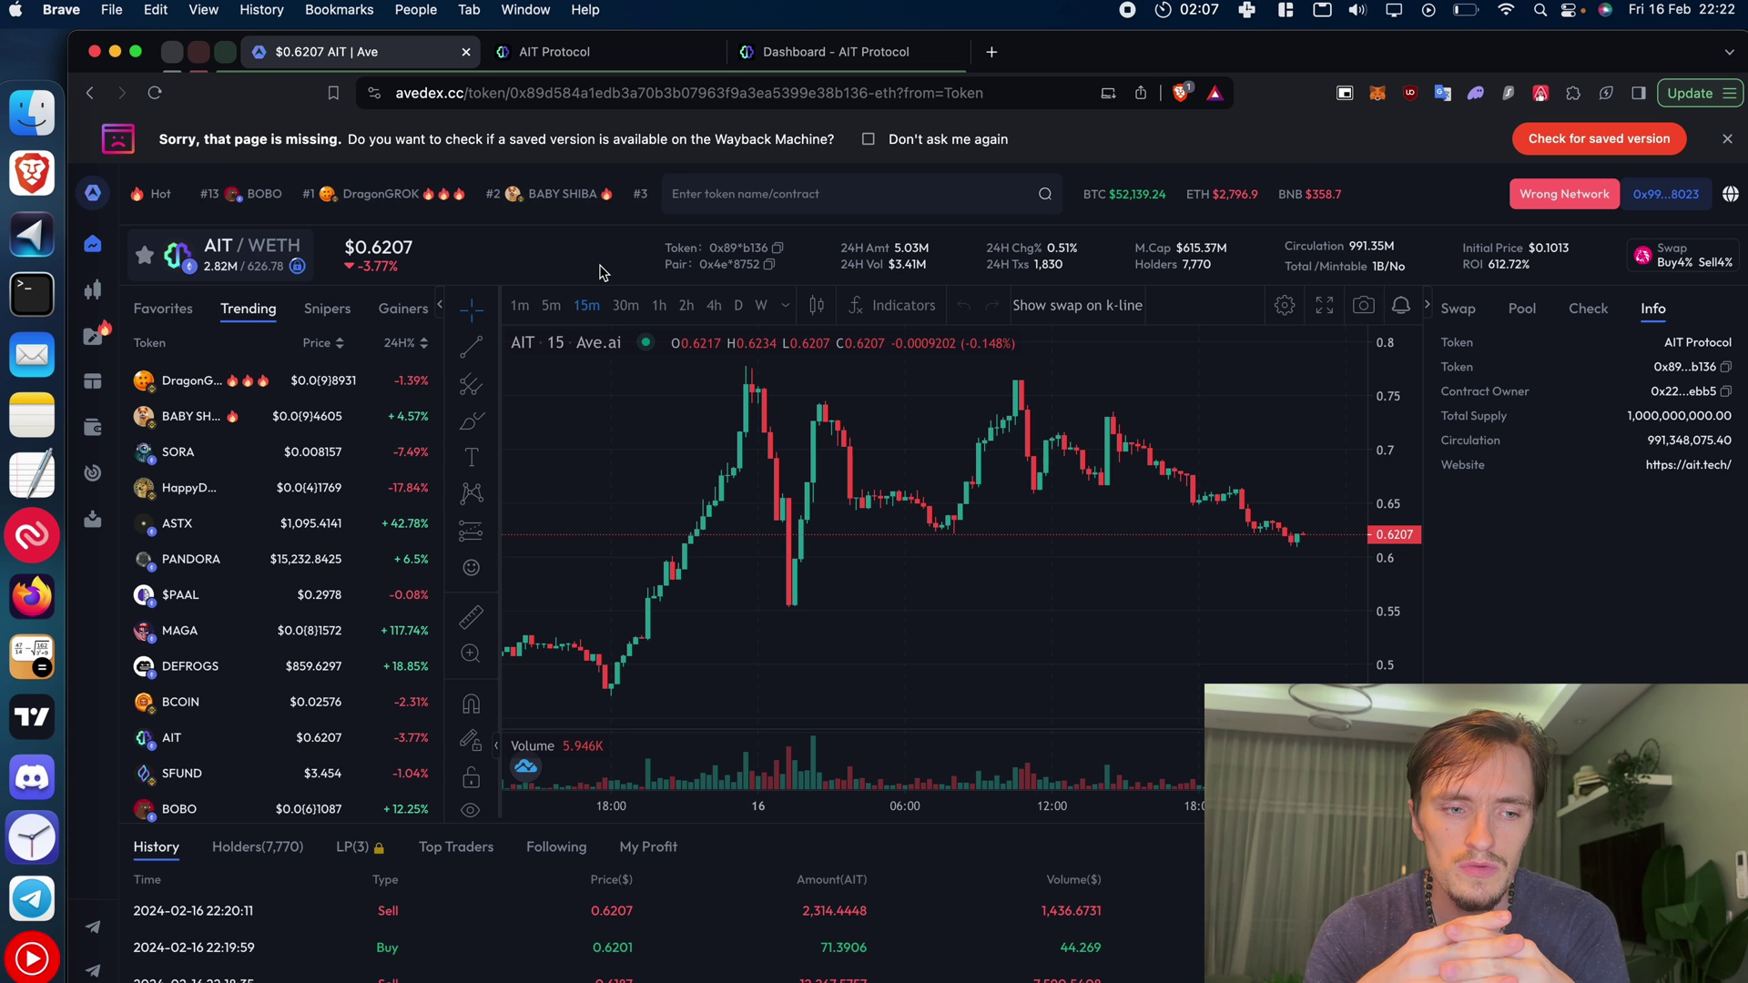
left_click(1707, 466)
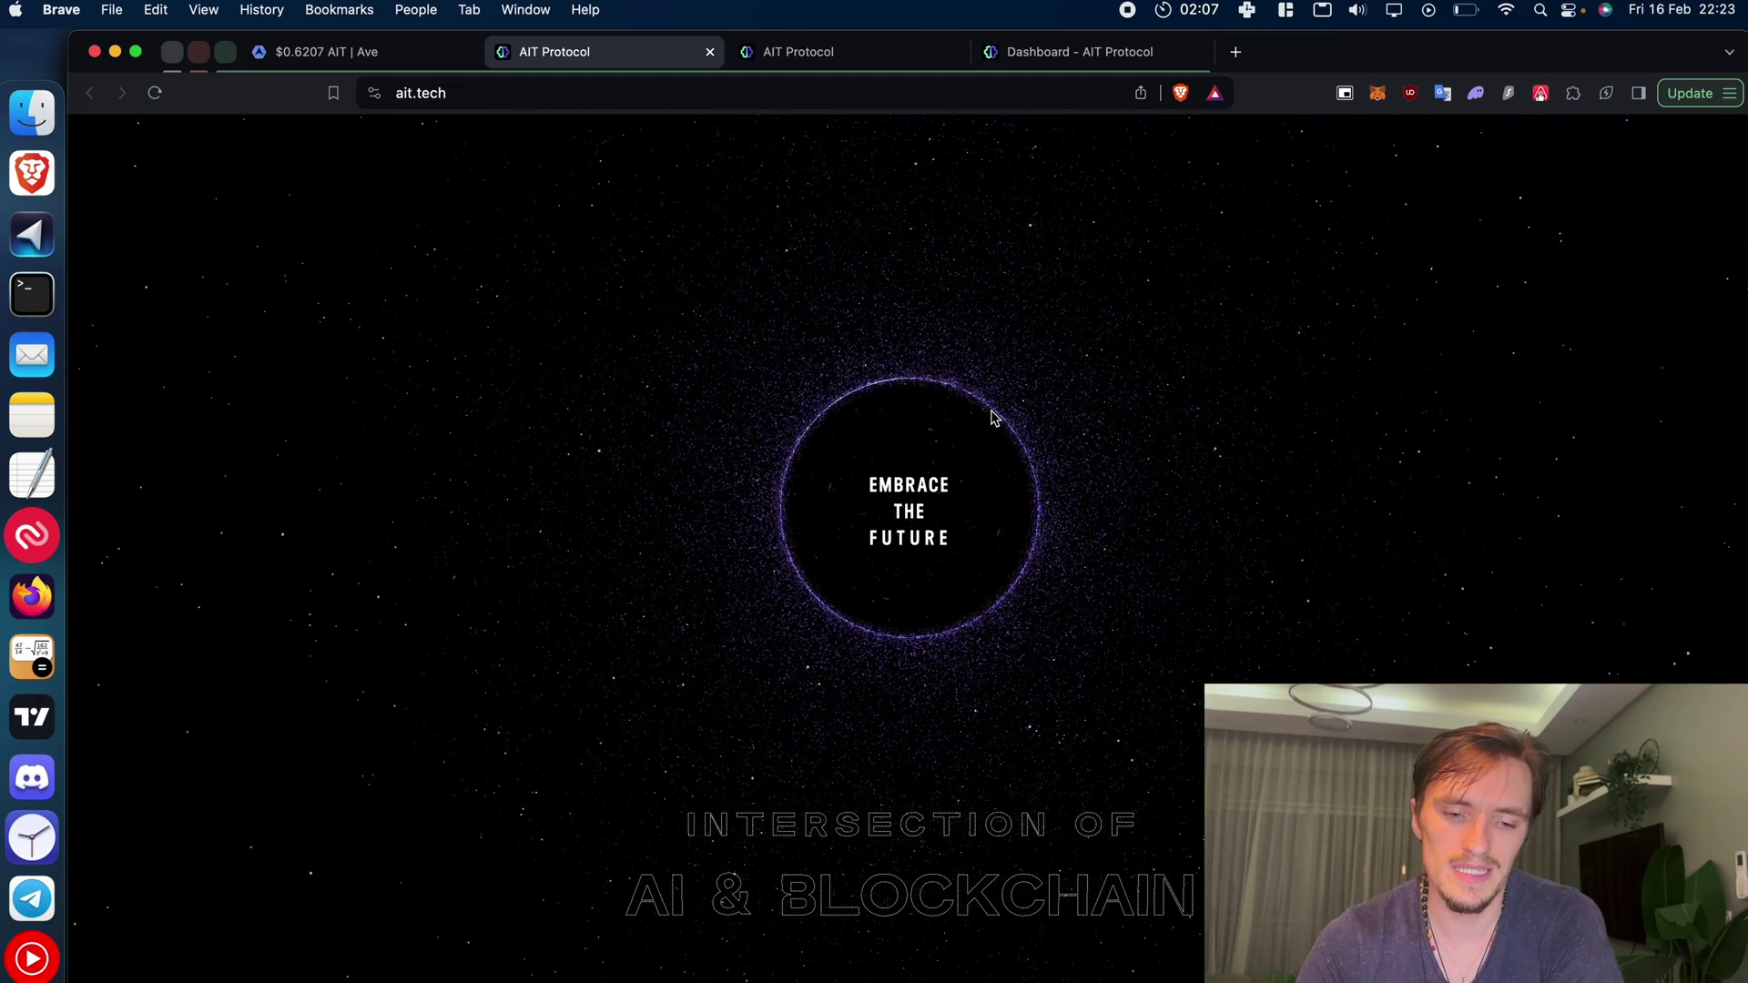
- Close the three AIT Protocol website tabs and the Dashboard tab, keeping Ave.ai's AIT/WETH chart
left_click(710, 52)
left_click(647, 51)
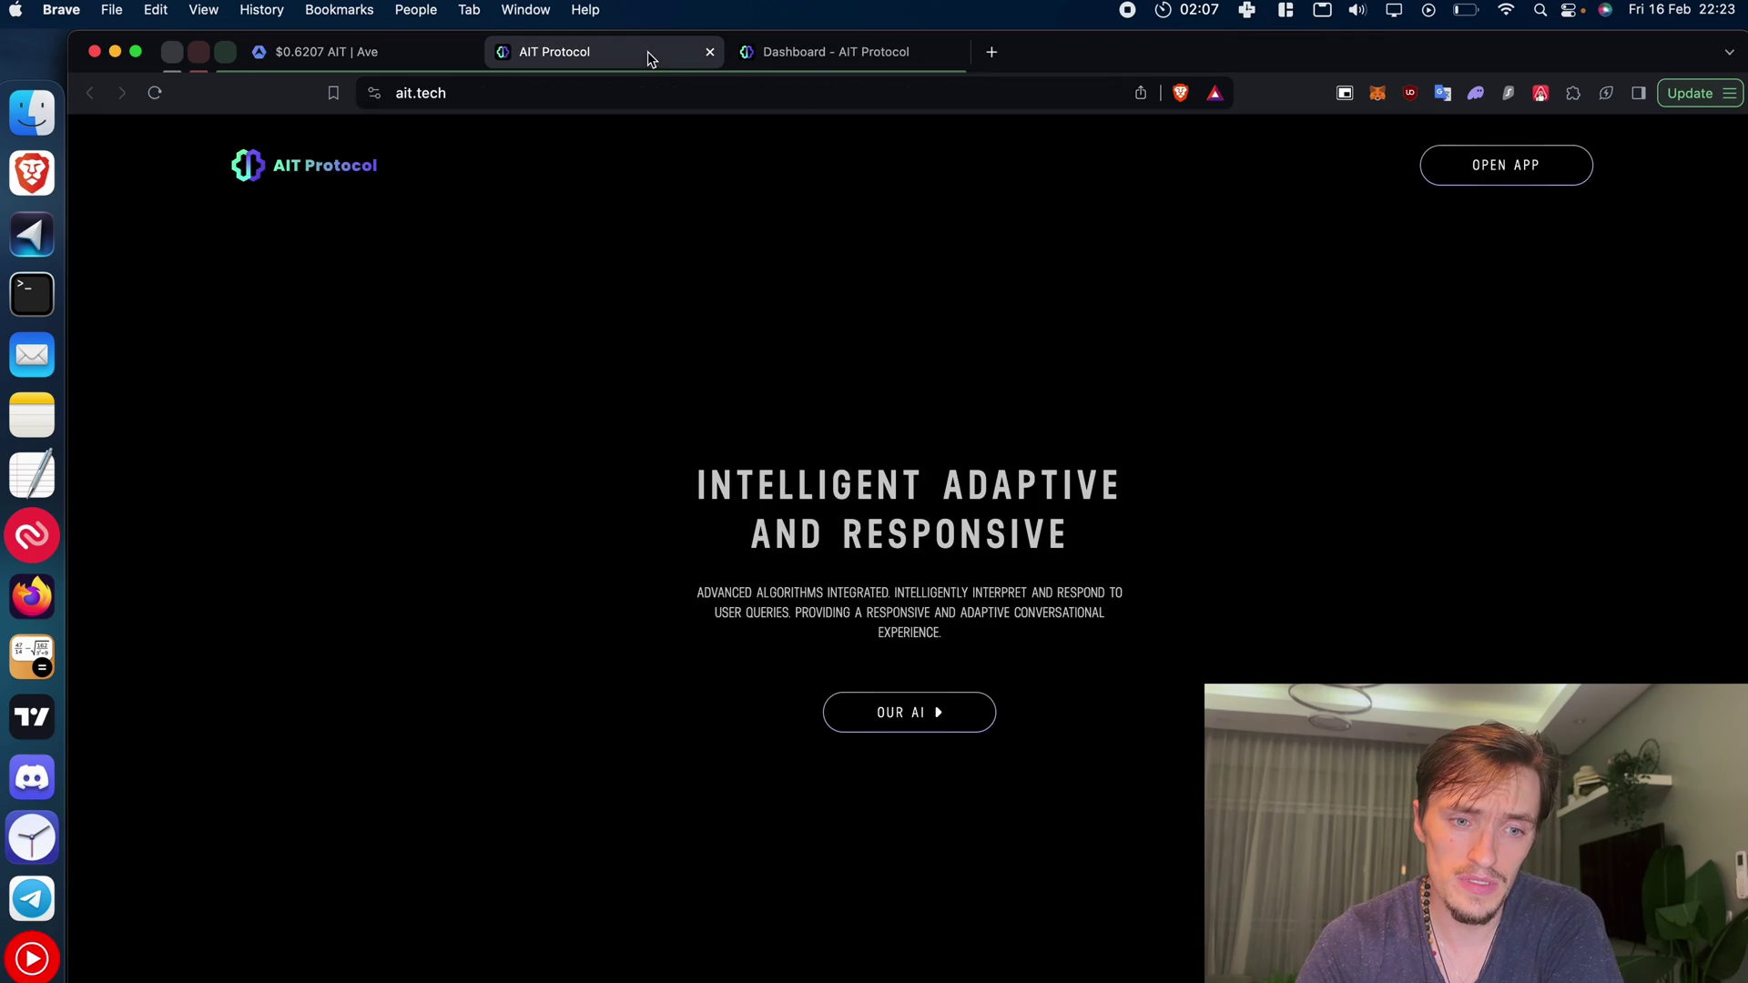
left_click(710, 52)
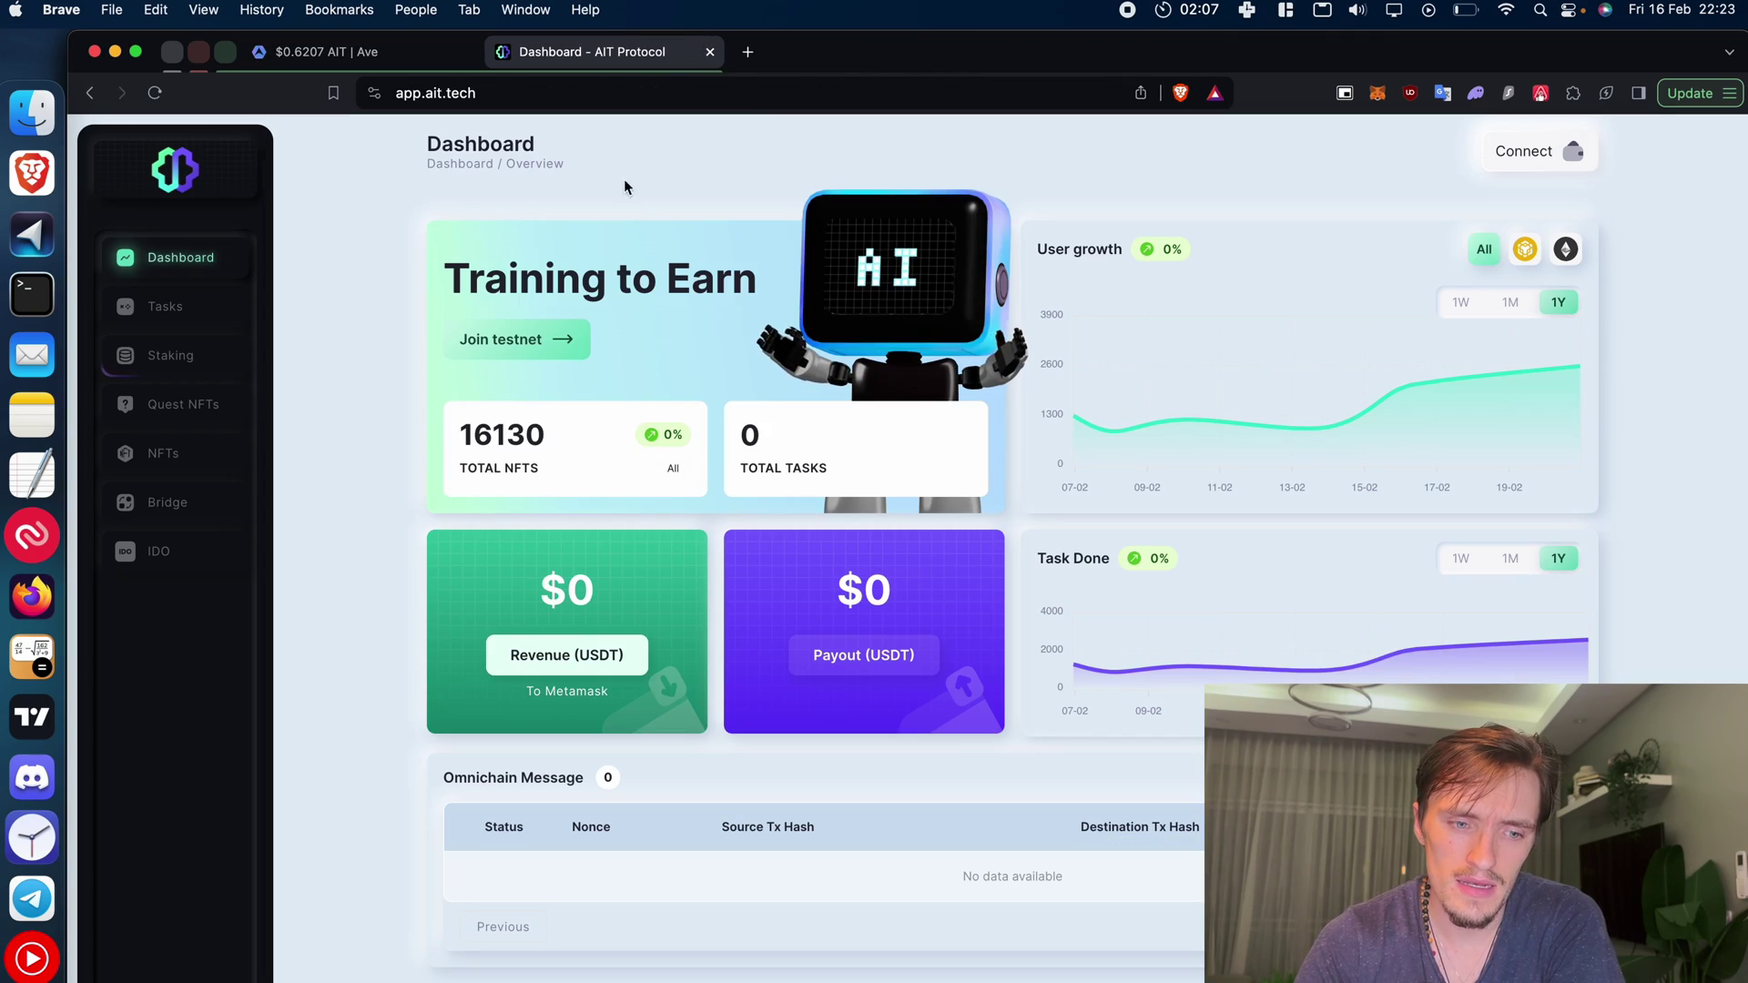
left_click(710, 52)
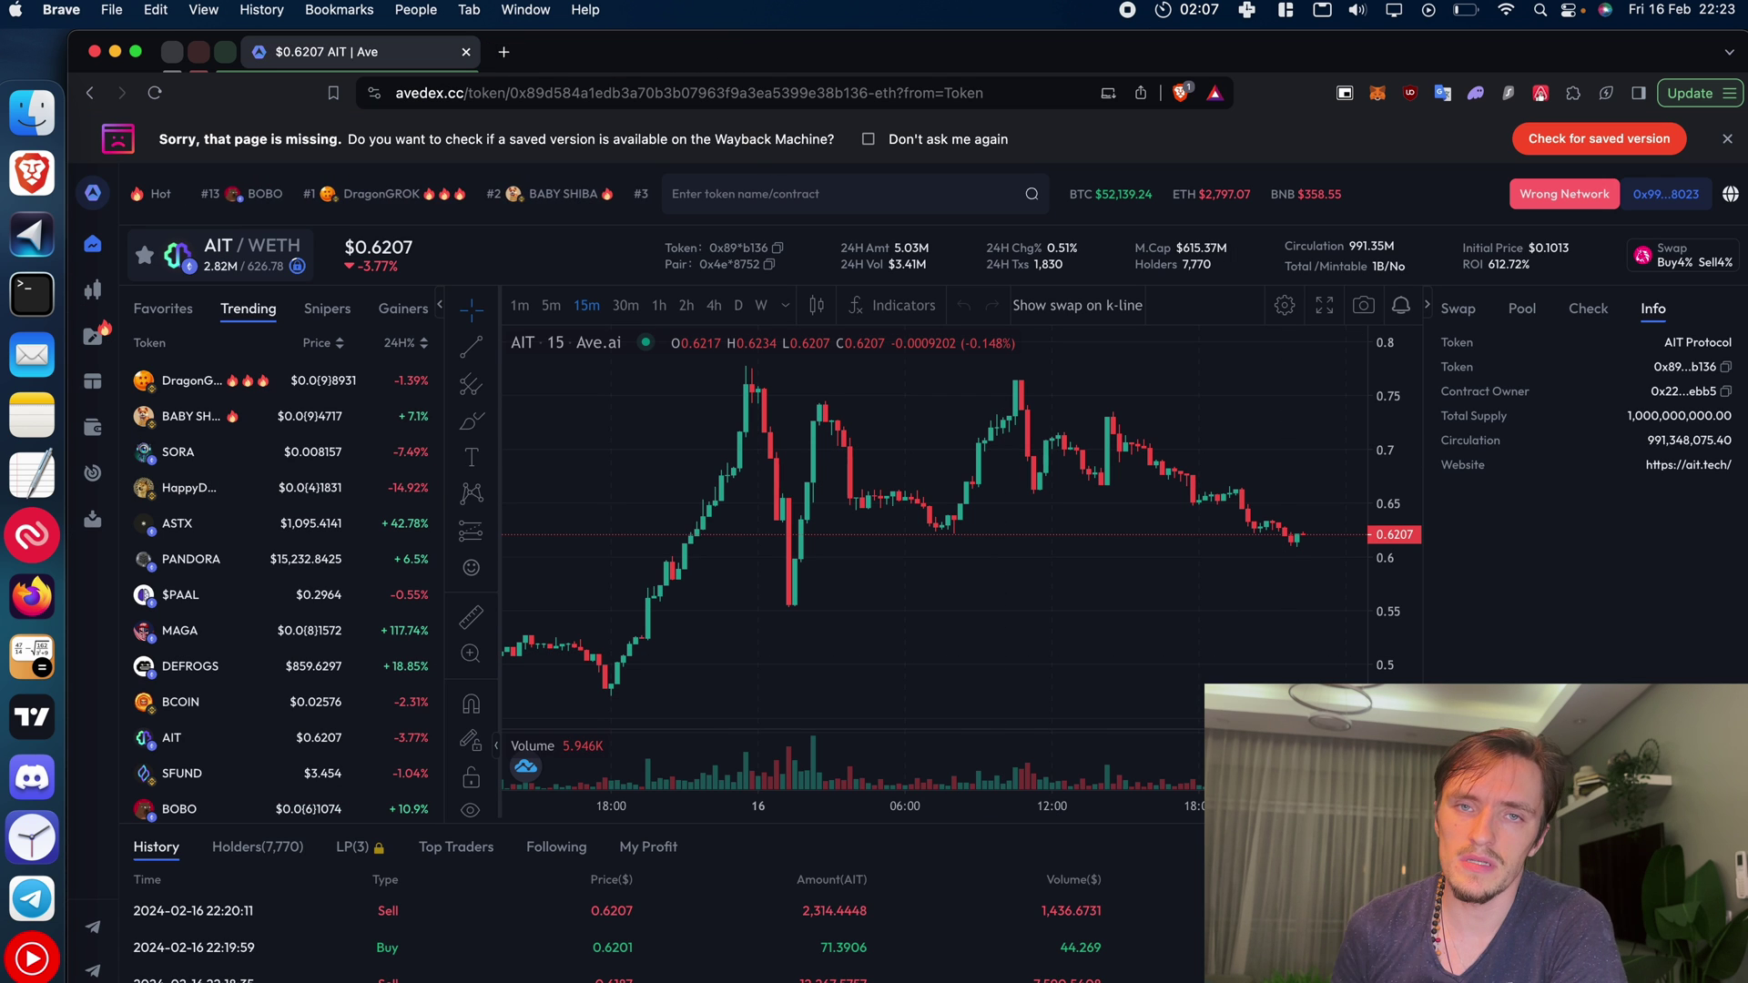